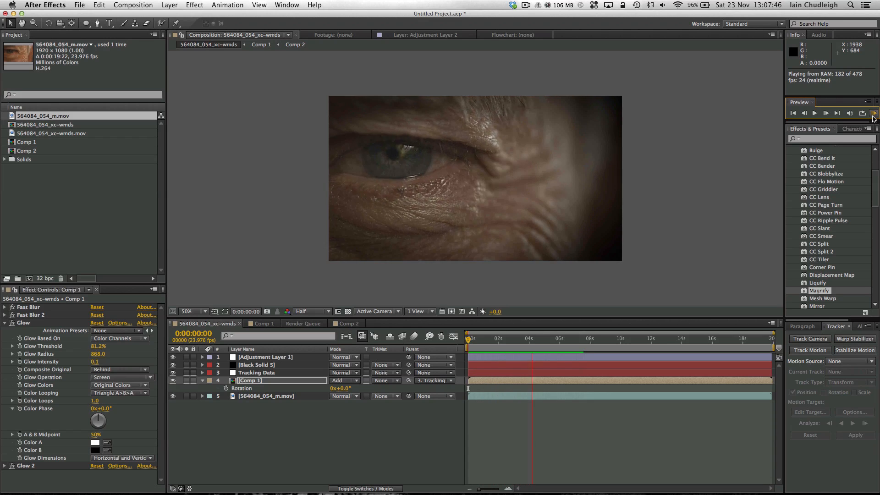
Stop the RAM preview, switch to Safari, enlarge the window and show the Dissolve page for clip 564084_054.
{"action": "left_click", "coordinate": [873, 115]}
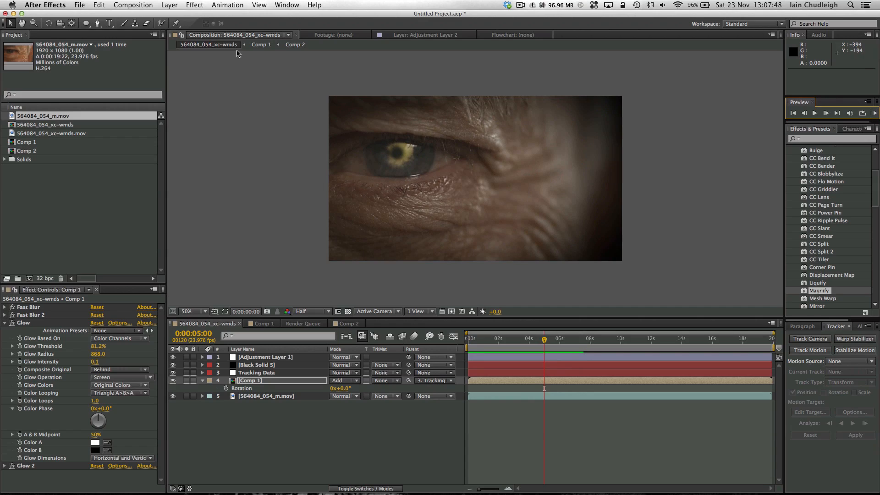
{"action": "left_click_drag", "start_coordinate": [767, 132], "coordinate": [449, 4]}
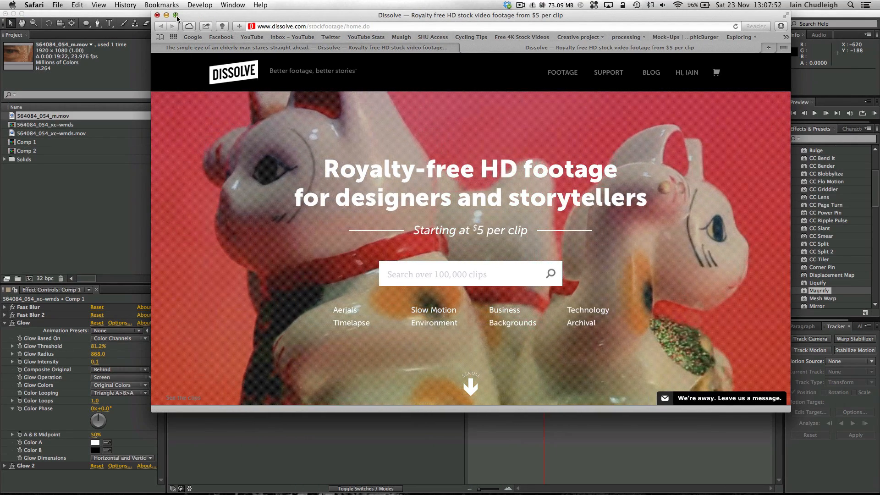
{"action": "left_click", "coordinate": [176, 15]}
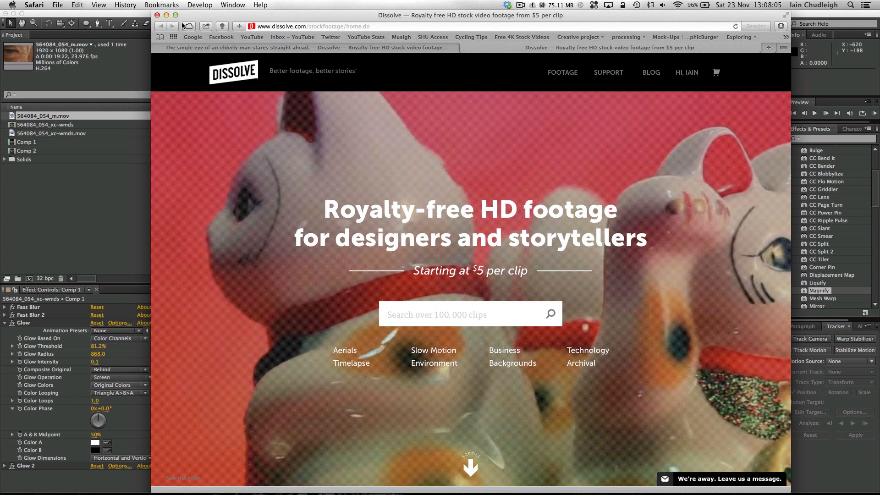
{"action": "key", "text": "ctrl+shift+Tab"}
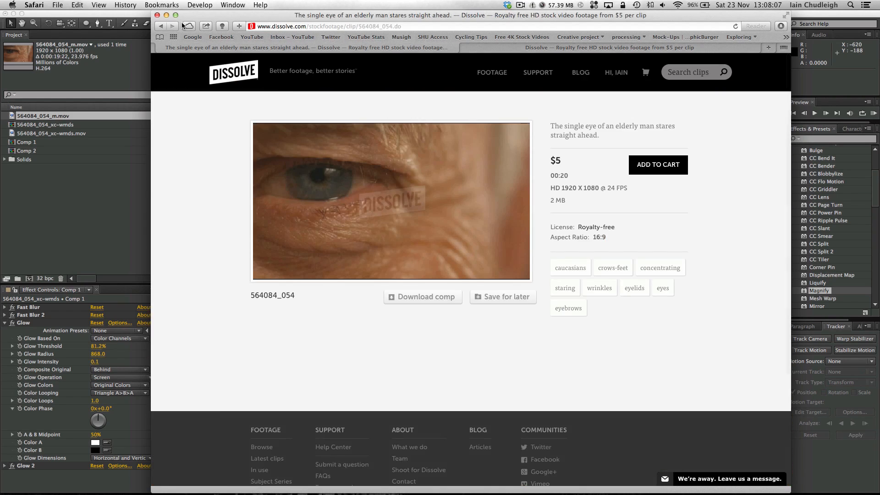
Play the preview of the elderly man's eye clip on its Dissolve page, and pause it.
{"action": "mouse_move", "coordinate": [289, 253]}
{"action": "left_click", "coordinate": [264, 266]}
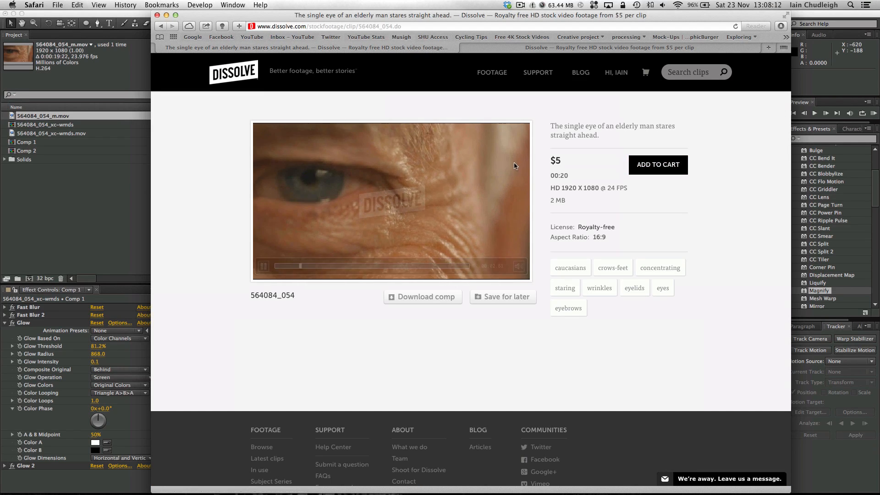
{"action": "left_click", "coordinate": [264, 266]}
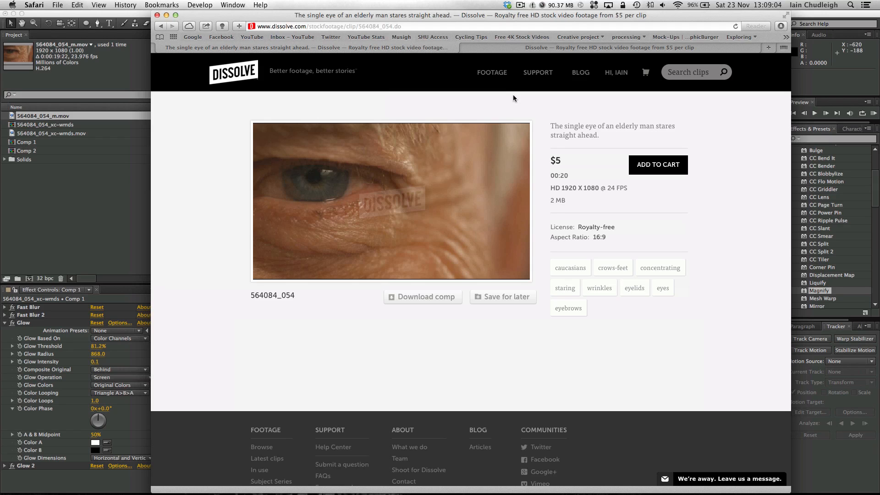
Search the Dissolve footage library for "eye" and browse the results, previewing close-up eye clips.
{"action": "left_click", "coordinate": [691, 77]}
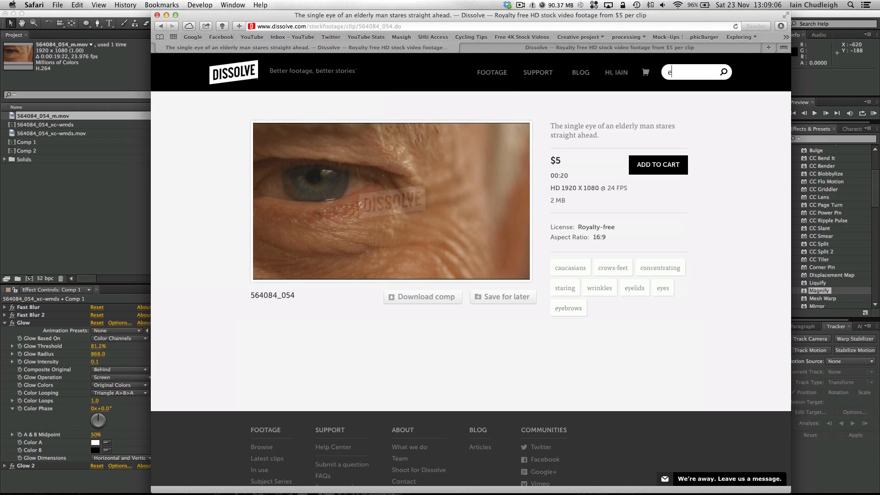
{"action": "key", "text": "Return"}
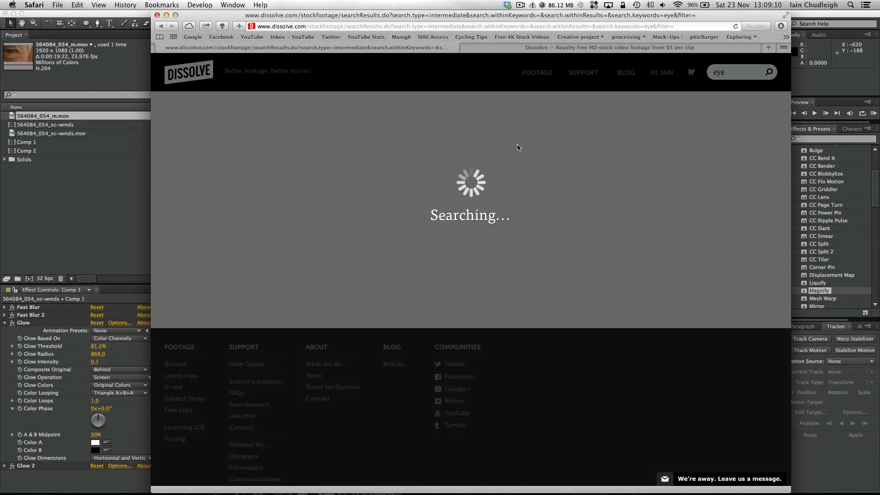
{"action": "scroll", "coordinate": [559, 136], "scroll_direction": "down", "scroll_amount": 4}
{"action": "scroll", "coordinate": [565, 135], "scroll_direction": "down", "scroll_amount": 2}
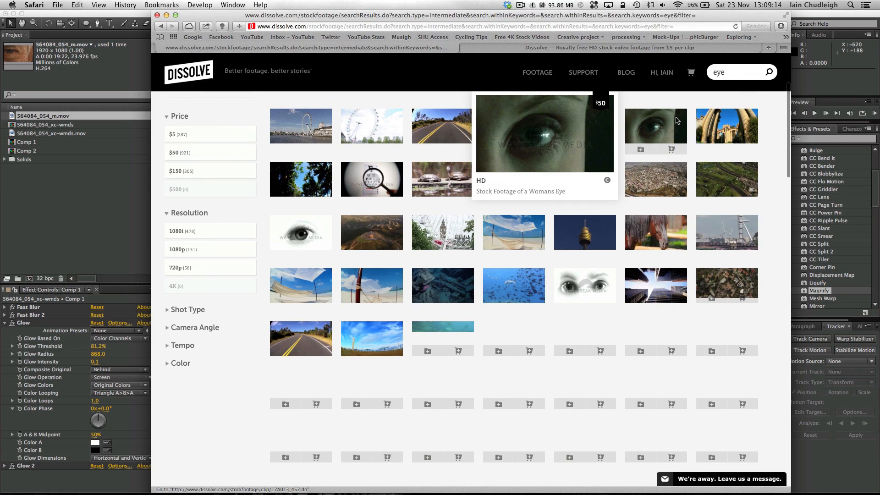
{"action": "mouse_move", "coordinate": [317, 223]}
{"action": "scroll", "coordinate": [562, 246], "scroll_direction": "down", "scroll_amount": 10}
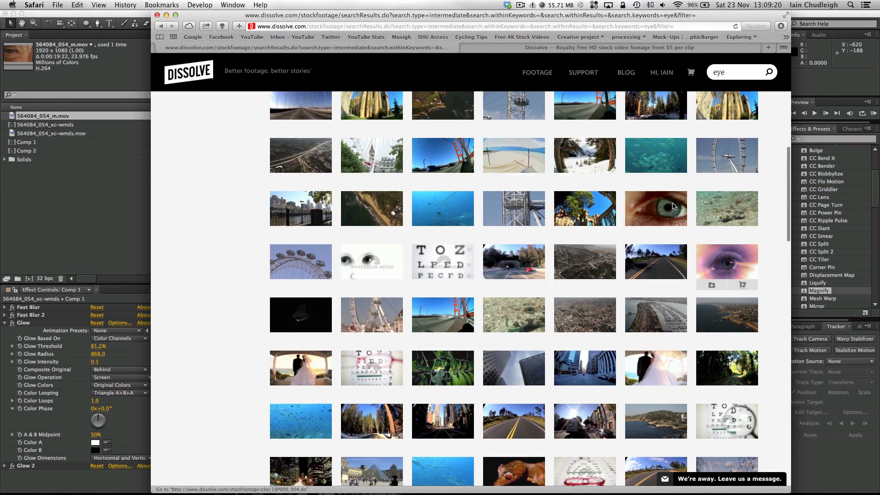
{"action": "mouse_move", "coordinate": [673, 206]}
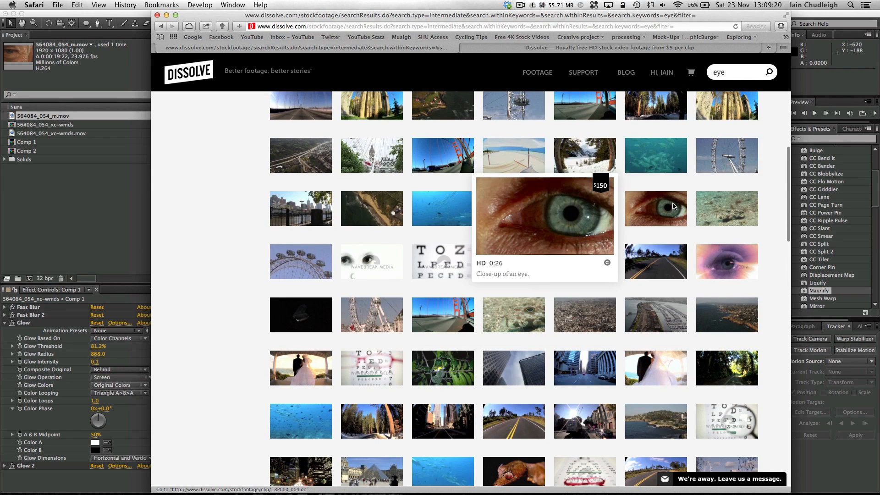
{"action": "scroll", "coordinate": [653, 268], "scroll_direction": "down", "scroll_amount": 5}
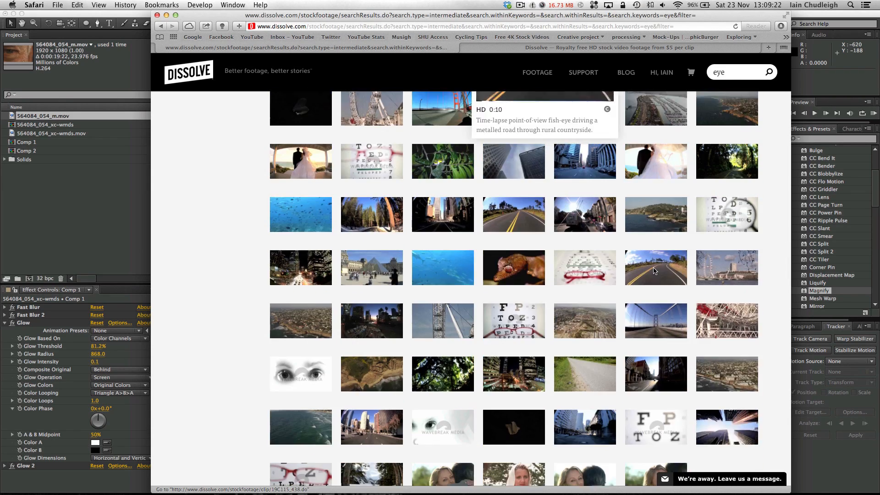
{"action": "scroll", "coordinate": [255, 286], "scroll_direction": "down", "scroll_amount": 5}
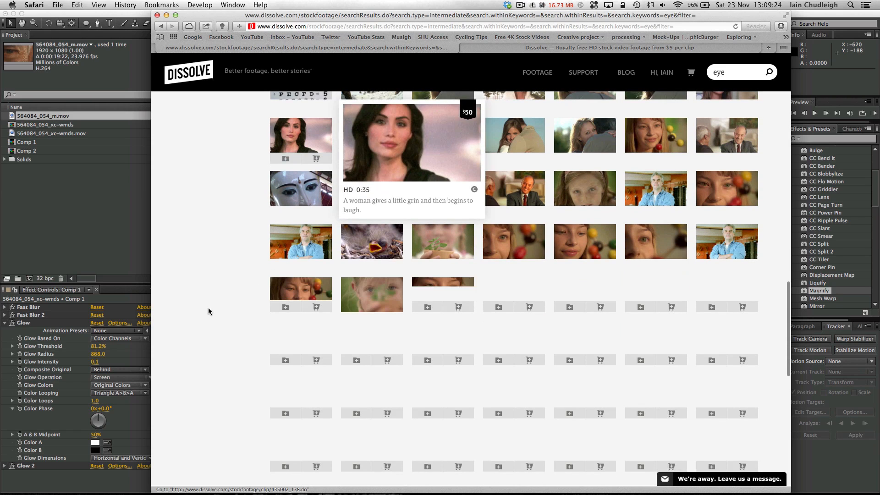
{"action": "scroll", "coordinate": [206, 306], "scroll_direction": "down", "scroll_amount": 3}
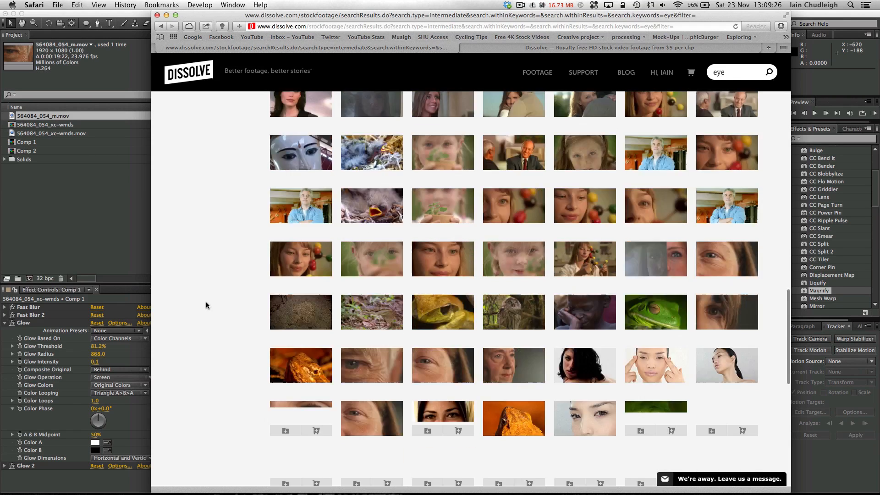
{"action": "scroll", "coordinate": [206, 306], "scroll_direction": "down", "scroll_amount": 4}
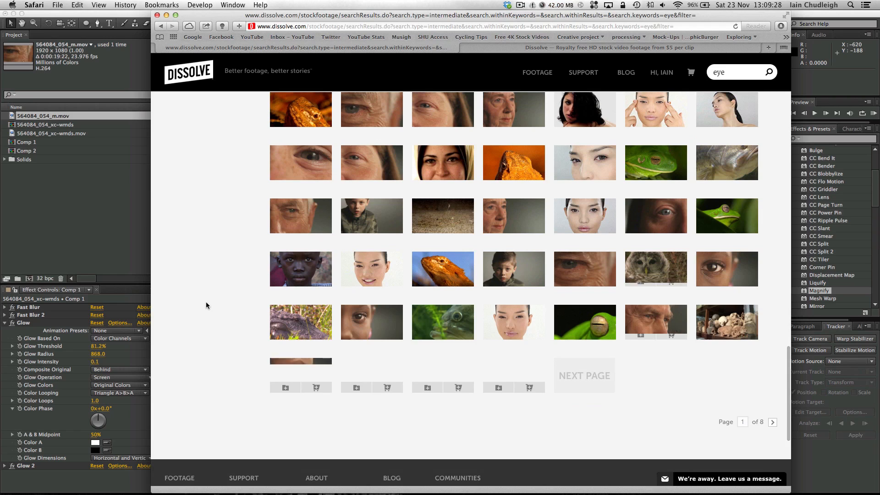
{"action": "mouse_move", "coordinate": [283, 215]}
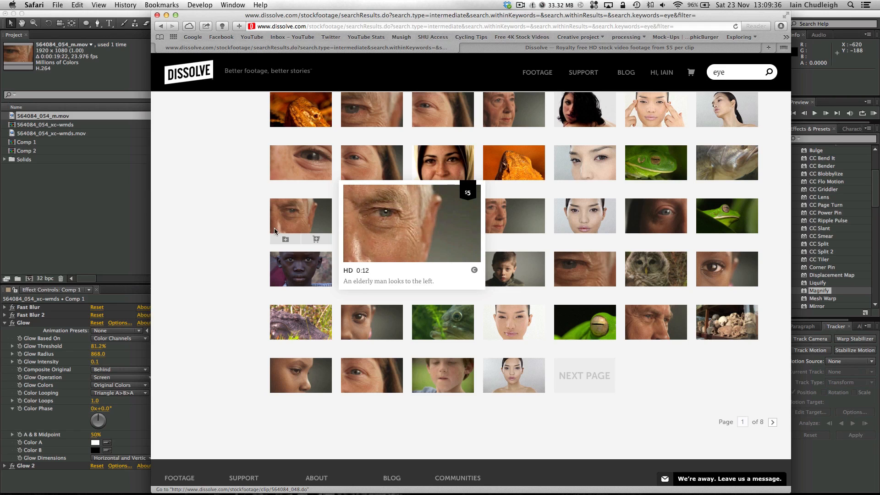
{"action": "mouse_move", "coordinate": [587, 263]}
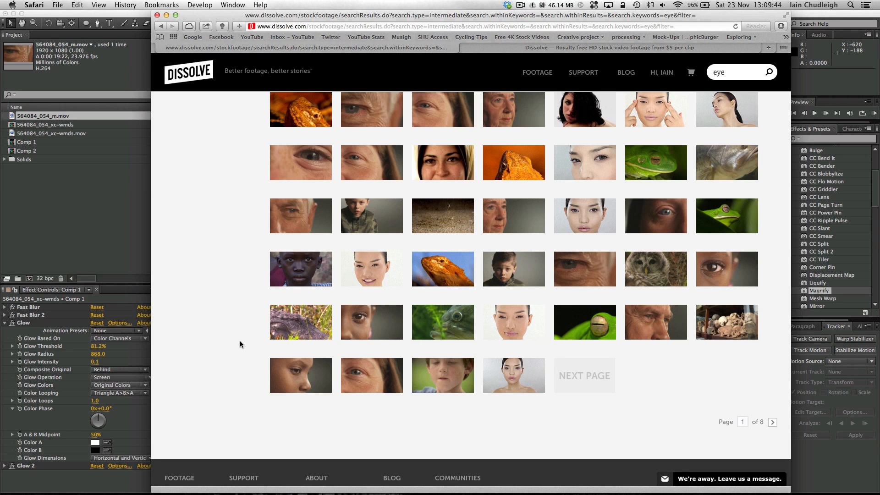
Switch to After Effects and create a composition from 564084_054_m.mov.
{"action": "key", "text": "super+Tab"}
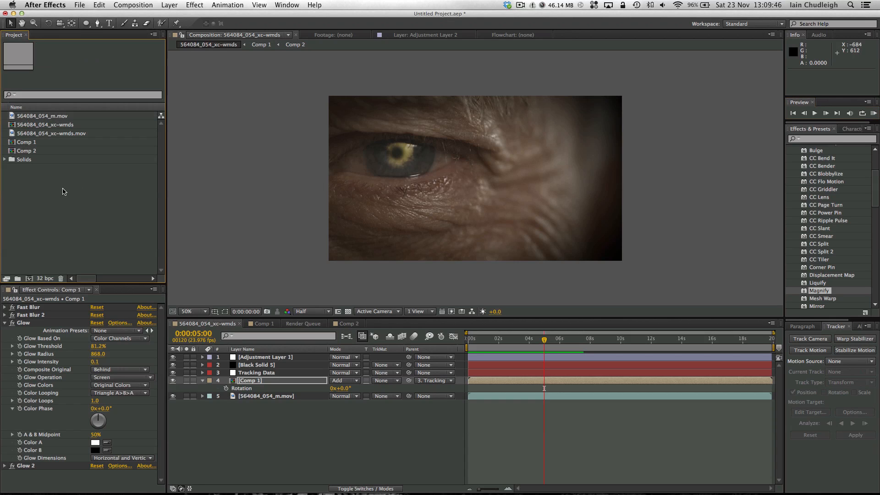
{"action": "left_click", "coordinate": [52, 117]}
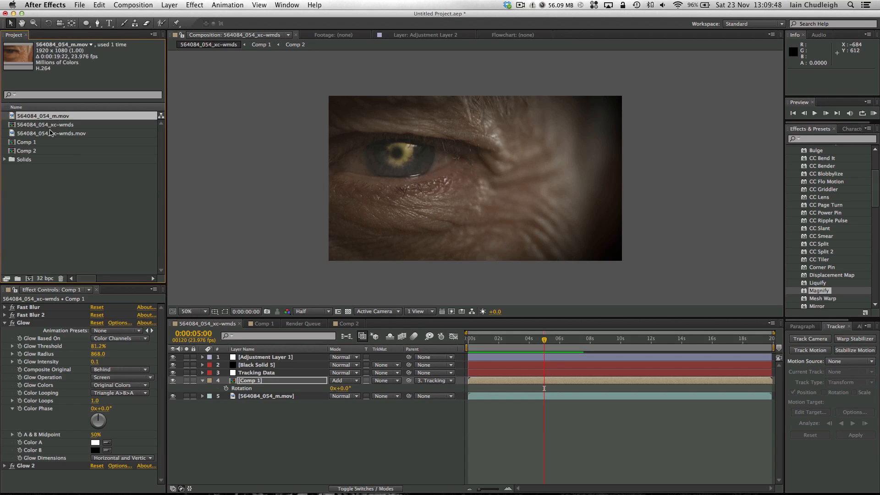
{"action": "left_click_drag", "start_coordinate": [49, 117], "coordinate": [30, 279]}
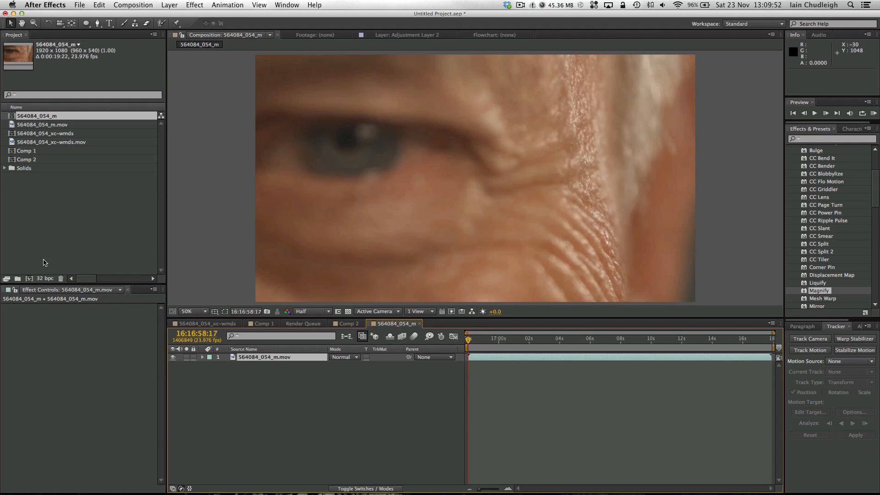
Cycle the project's colour depth through 8 bpc and back to 32 bpc.
{"action": "left_click", "coordinate": [39, 279], "text": "alt"}
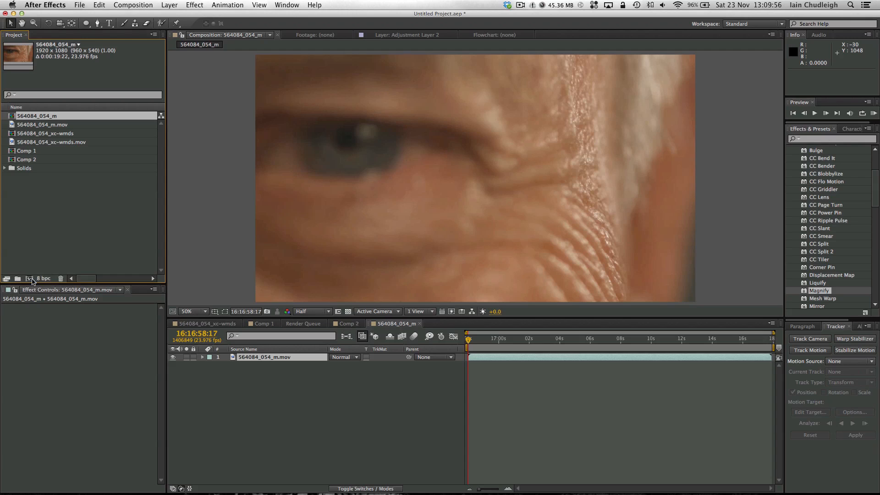
{"action": "left_click", "coordinate": [43, 279], "text": "alt"}
{"action": "left_click", "coordinate": [43, 279], "text": "alt"}
Start a new empty project, discarding the unsaved changes to the current one.
{"action": "key", "text": "super+alt+n"}
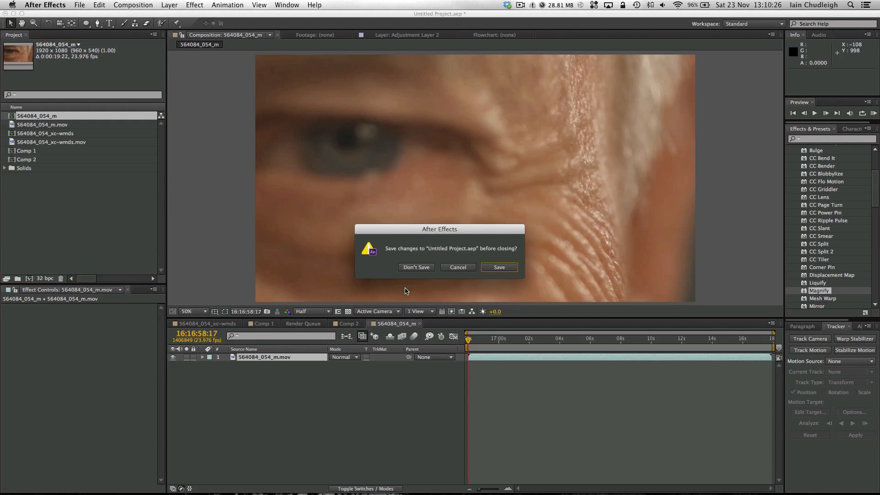
{"action": "left_click", "coordinate": [415, 268]}
Free up system memory with Memory Clean and close its window.
{"action": "left_click", "coordinate": [546, 6]}
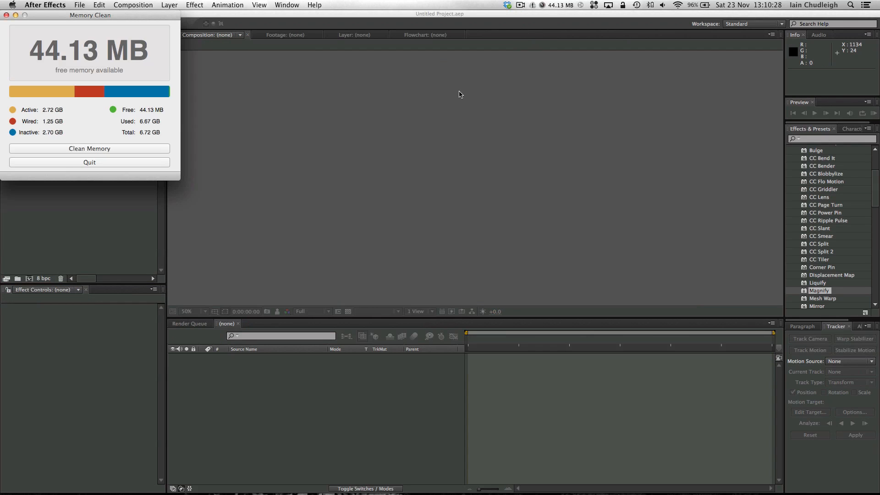
{"action": "left_click", "coordinate": [71, 149]}
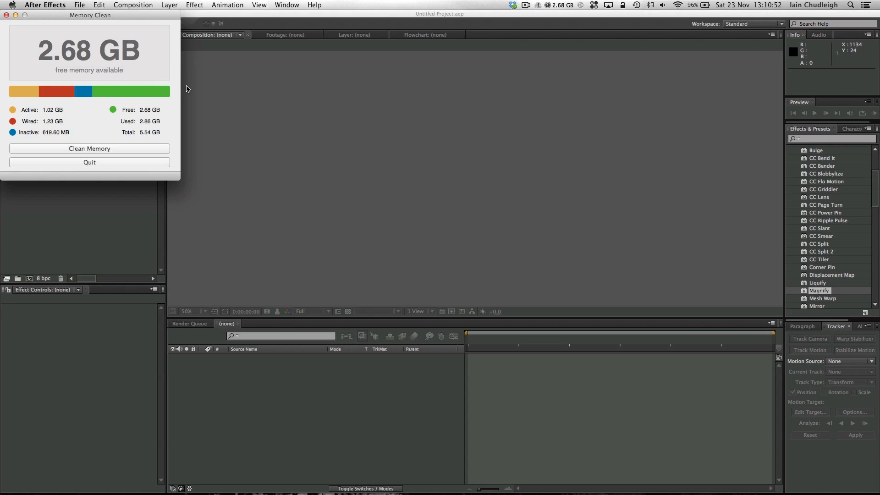
{"action": "left_click", "coordinate": [7, 15]}
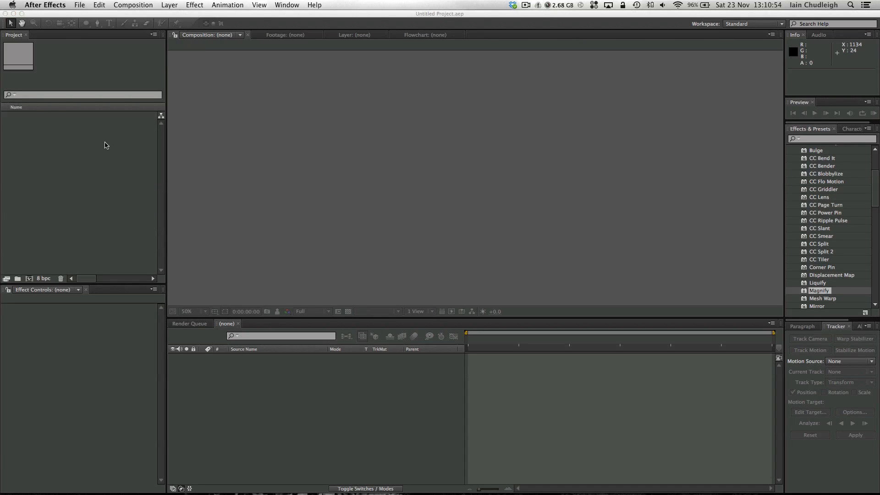
Import 564084_054_m.mov from the Downloads folder into the empty project.
{"action": "left_click", "coordinate": [58, 140]}
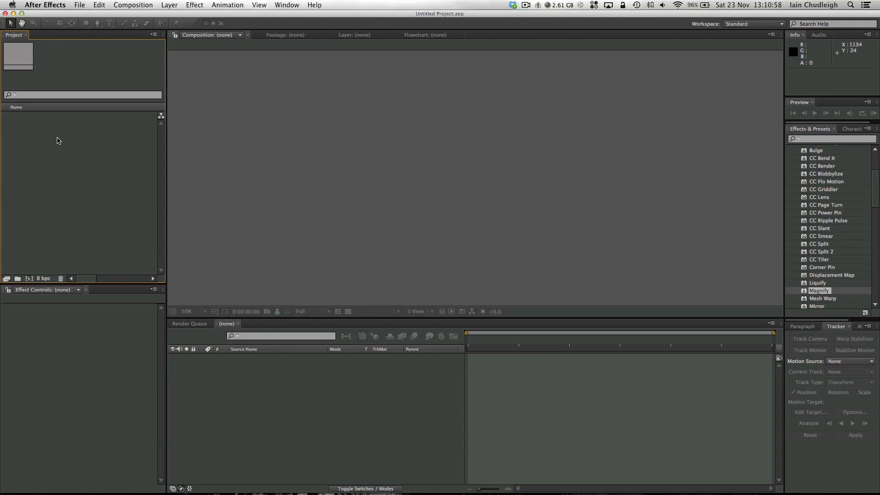
{"action": "mouse_move", "coordinate": [832, 494]}
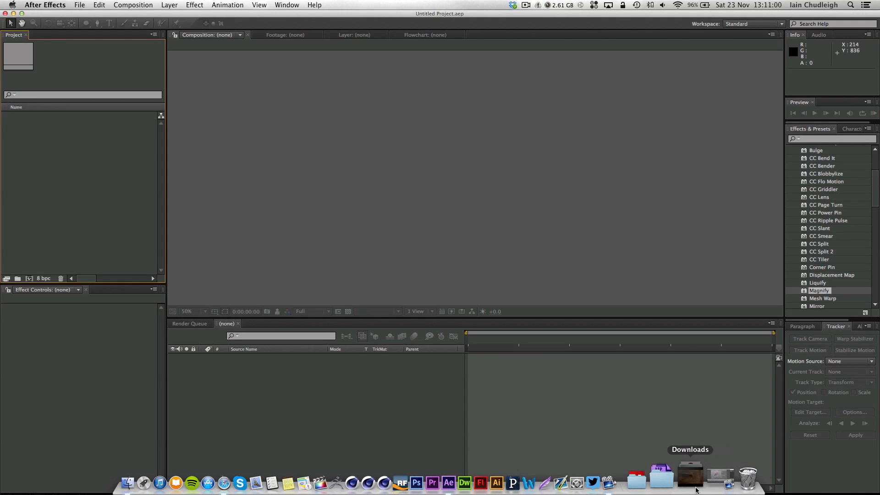
{"action": "left_click", "coordinate": [694, 483]}
{"action": "left_click_drag", "start_coordinate": [363, 132], "coordinate": [54, 187]}
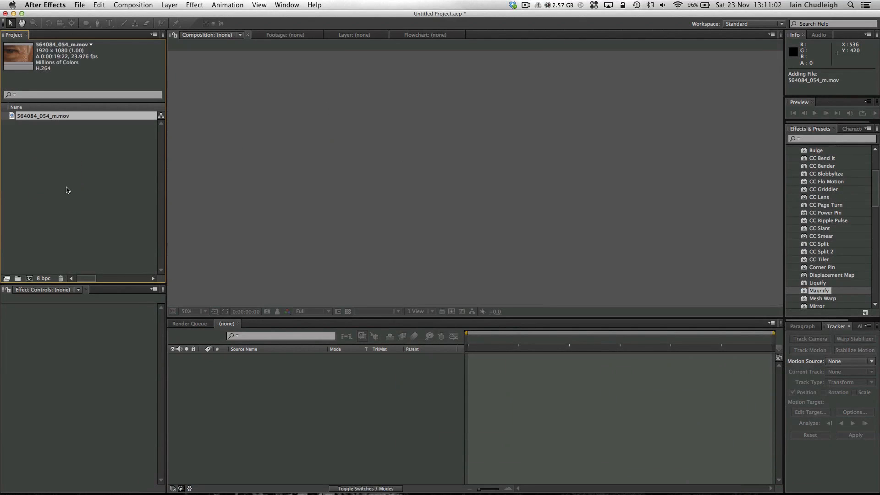
{"action": "left_click", "coordinate": [80, 190]}
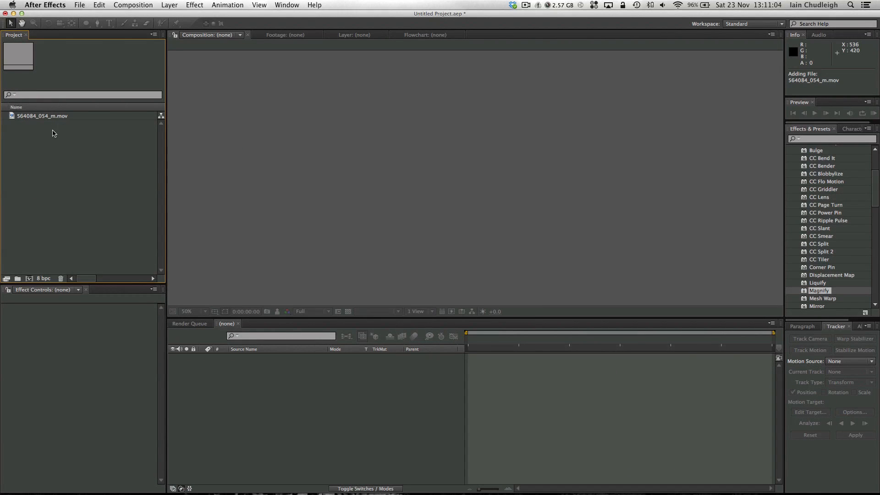
Create a composition from 564084_054_m.mov, scrub through its footage and return to the first frame.
{"action": "left_click", "coordinate": [50, 117]}
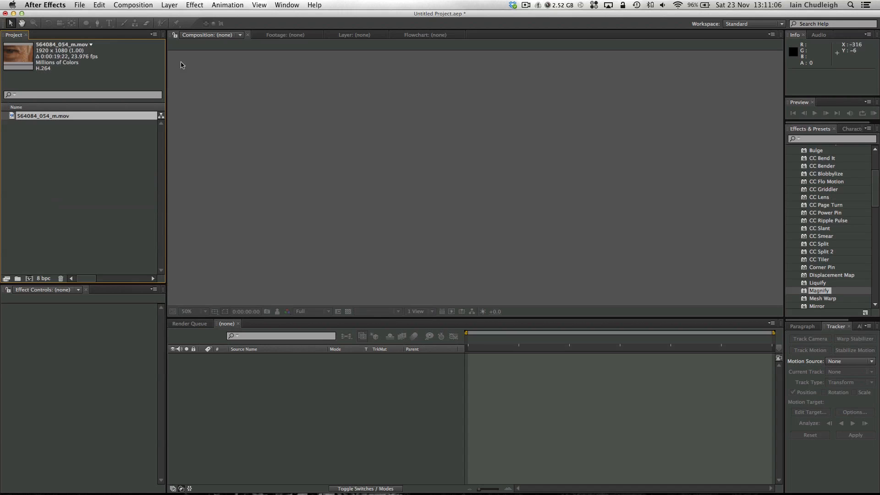
{"action": "left_click_drag", "start_coordinate": [34, 117], "coordinate": [29, 278]}
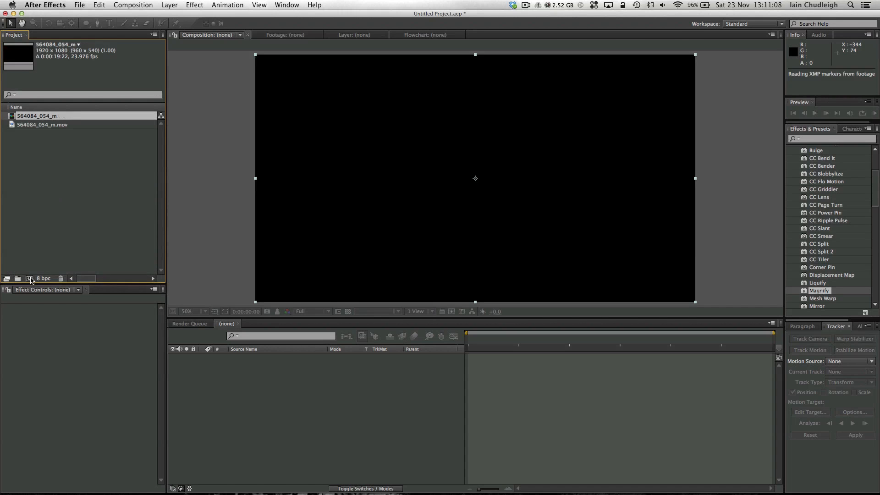
{"action": "left_click_drag", "start_coordinate": [468, 340], "coordinate": [726, 348]}
{"action": "key", "text": "Home"}
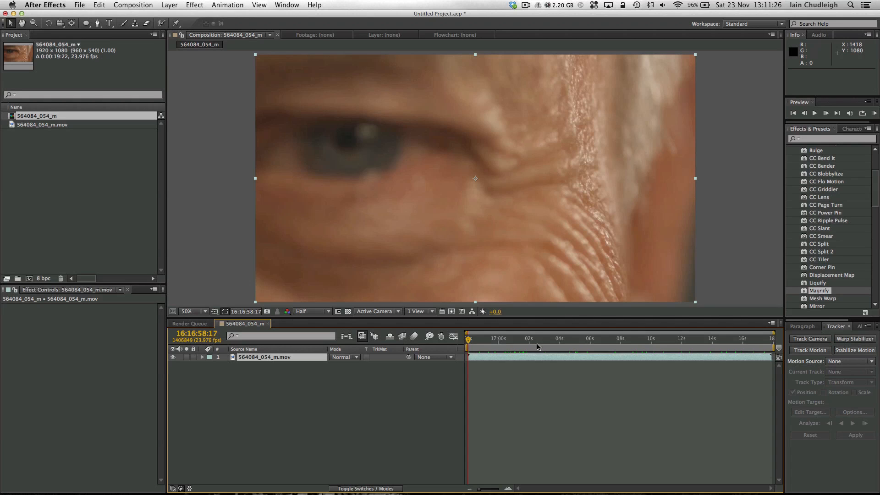
End the work area at 16:17:08:16 and trim the composition to the work area.
{"action": "mouse_move", "coordinate": [620, 339]}
{"action": "left_mouse_down"}
{"action": "mouse_move", "coordinate": [718, 345]}
{"action": "mouse_move", "coordinate": [620, 345]}
{"action": "left_mouse_up"}
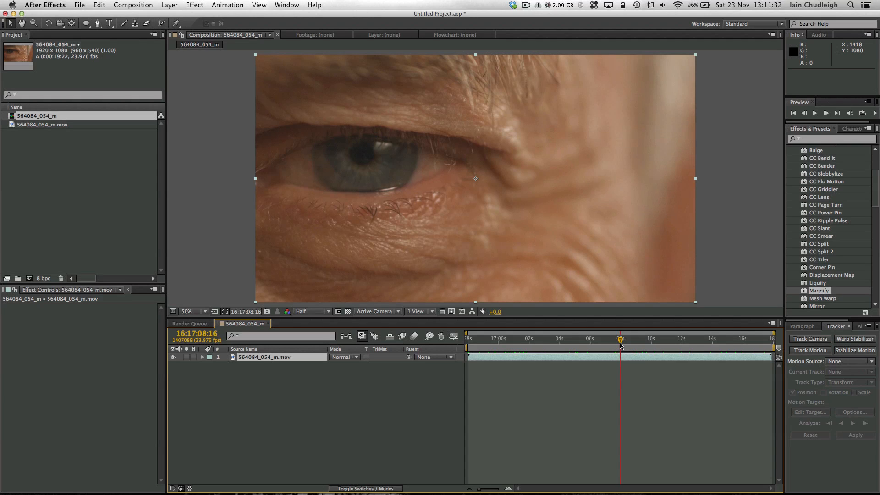
{"action": "left_click_drag", "start_coordinate": [773, 347], "coordinate": [621, 347]}
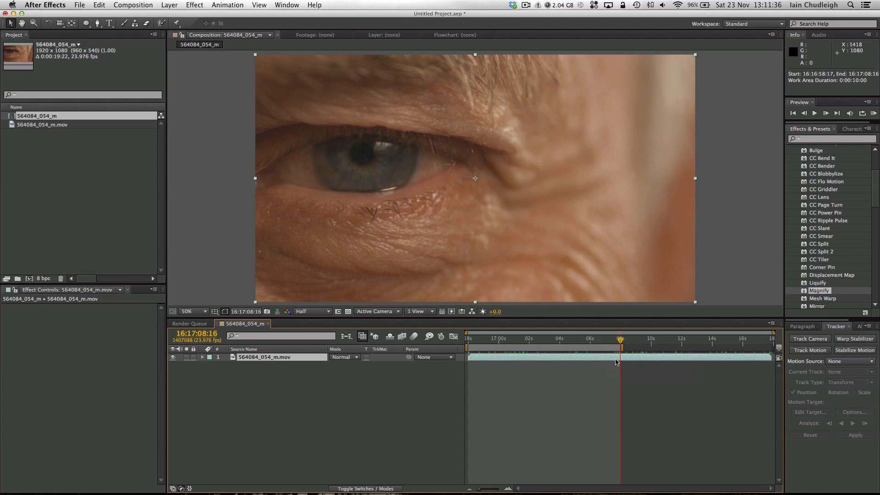
{"action": "right_click", "coordinate": [613, 349]}
{"action": "left_click", "coordinate": [630, 373]}
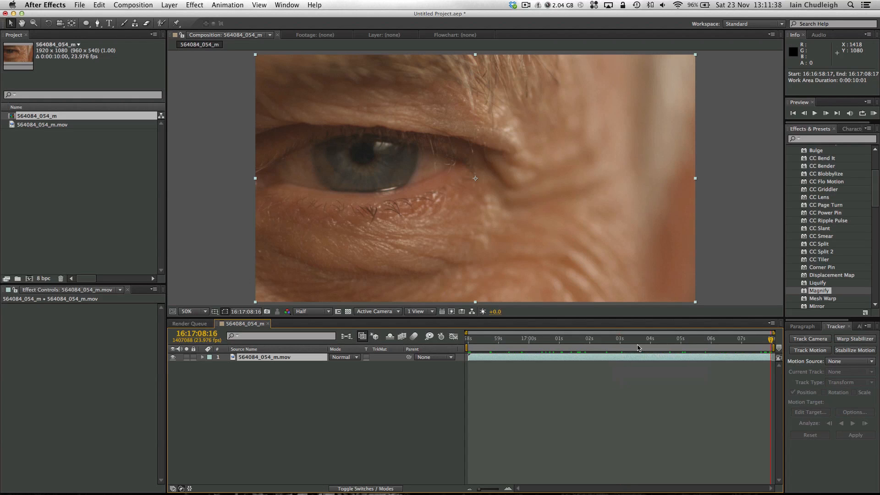
Start motion tracking on the footage layer and place Track Point 1 over the pupil with a feature region of about 124 × 128 px.
{"action": "key", "text": "space"}
{"action": "left_click", "coordinate": [227, 4]}
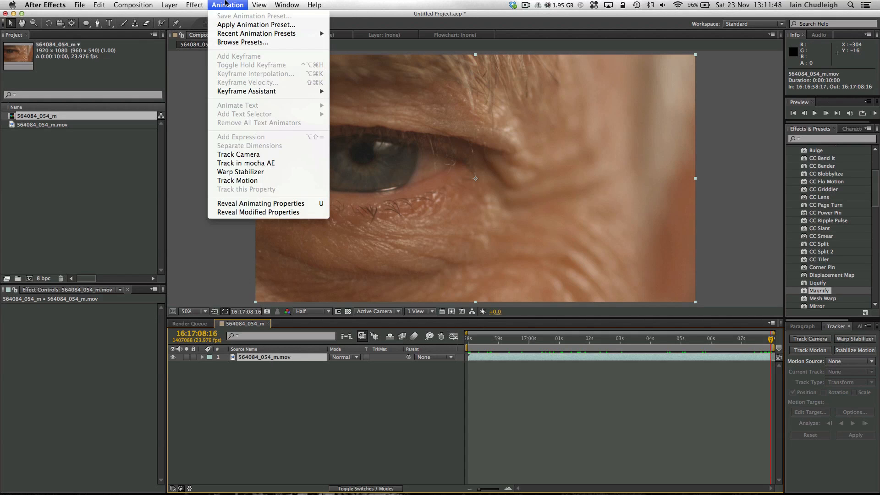
{"action": "left_click", "coordinate": [237, 181]}
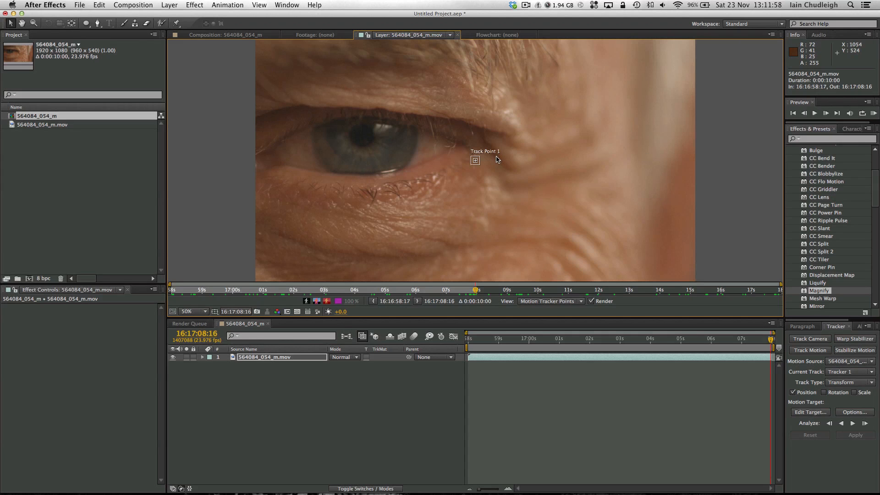
{"action": "scroll", "coordinate": [386, 149], "scroll_direction": "up", "scroll_amount": 3}
{"action": "scroll", "coordinate": [387, 149], "scroll_direction": "down", "scroll_amount": 2}
{"action": "key", "text": "h"}
{"action": "left_click_drag", "start_coordinate": [387, 152], "coordinate": [626, 213]}
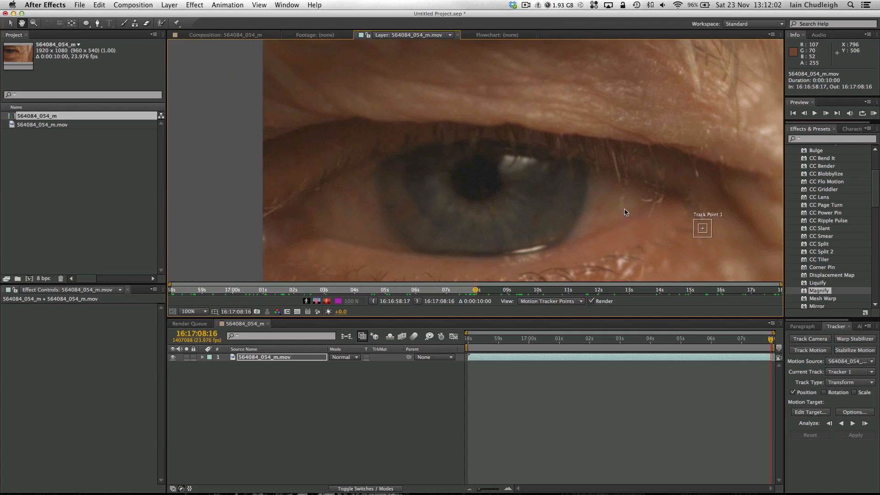
{"action": "key", "text": "v"}
{"action": "left_click_drag", "start_coordinate": [699, 226], "coordinate": [477, 182]}
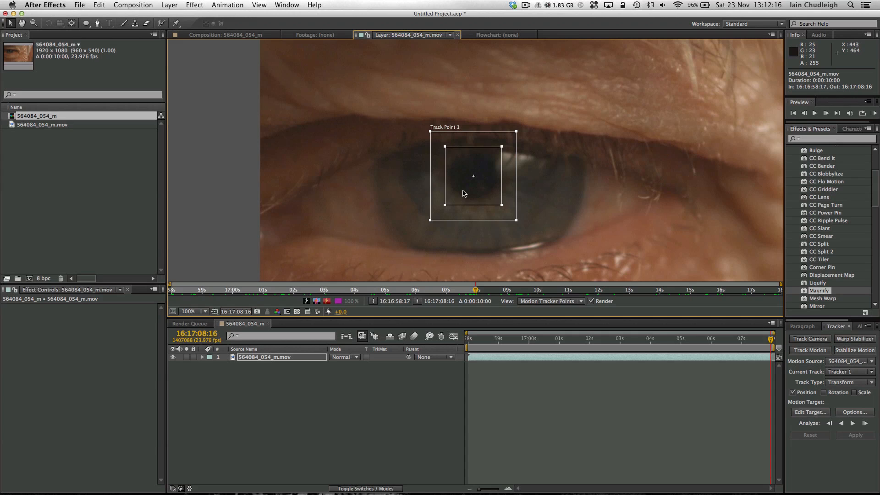
Enlarge the search region to about 204 × 212 px and fine-tune the track point's centring on the pupil.
{"action": "left_click_drag", "start_coordinate": [466, 162], "coordinate": [467, 164]}
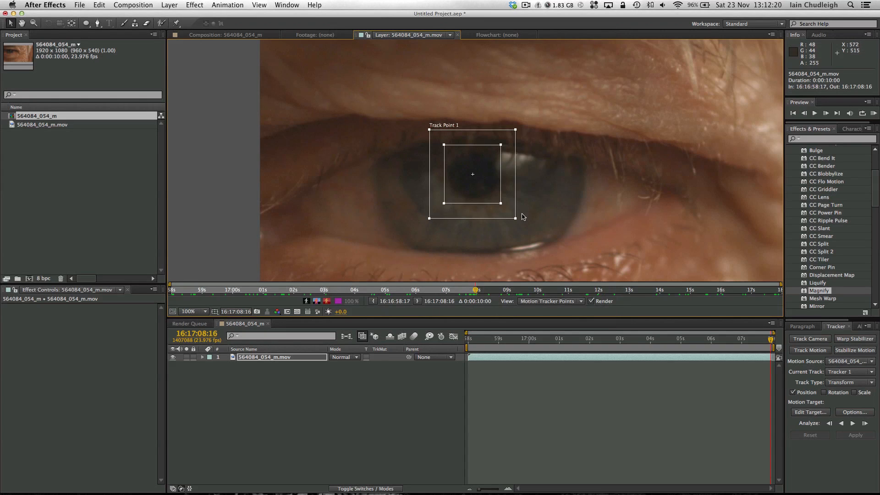
{"action": "left_click_drag", "start_coordinate": [515, 218], "coordinate": [519, 222]}
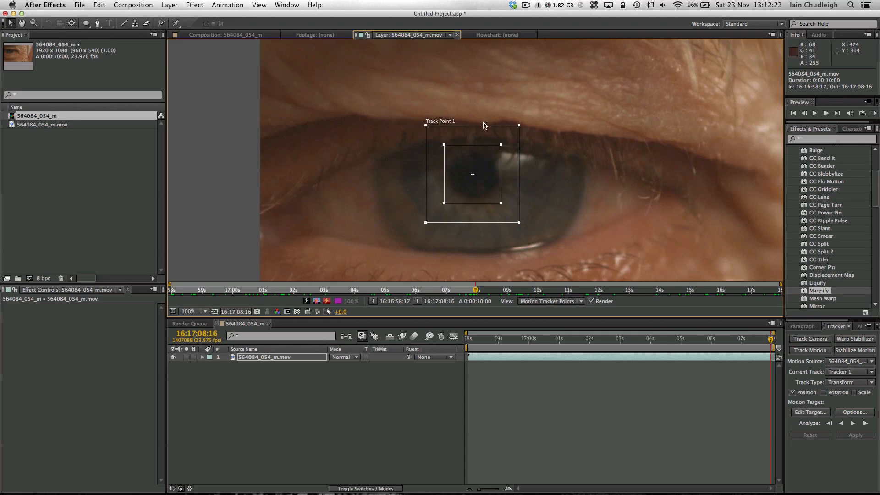
{"action": "left_click_drag", "start_coordinate": [479, 197], "coordinate": [482, 197]}
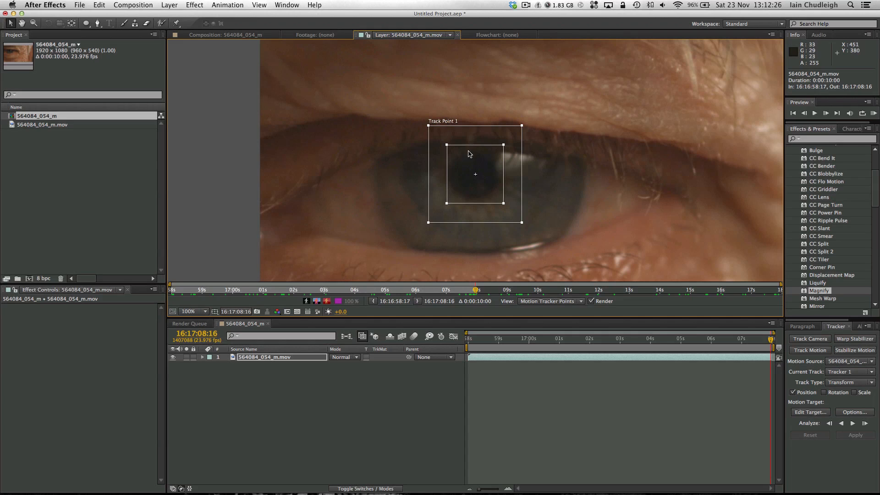
{"action": "left_click_drag", "start_coordinate": [466, 184], "coordinate": [465, 185]}
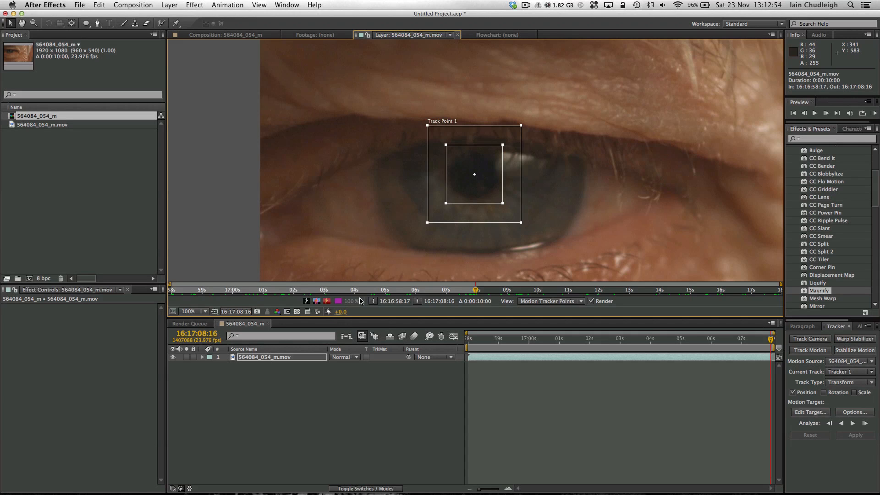
Create a null object layer and rename it Tracking Data.
{"action": "right_click", "coordinate": [258, 390]}
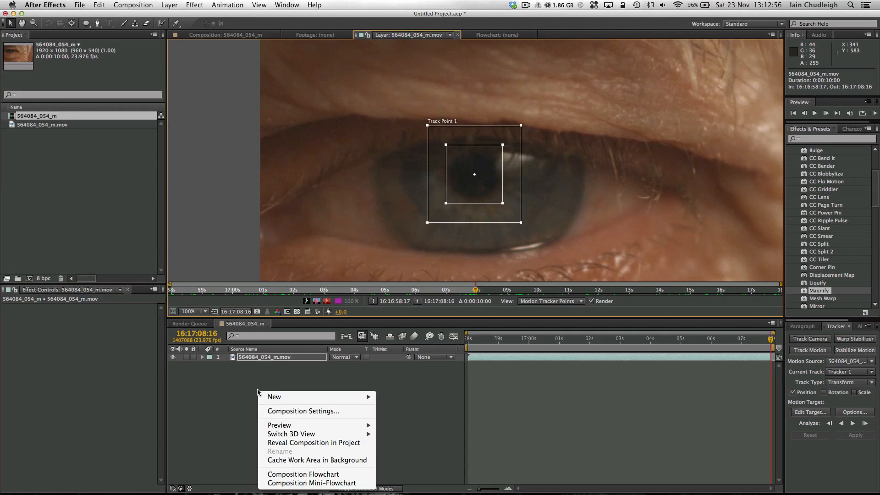
{"action": "mouse_move", "coordinate": [279, 397]}
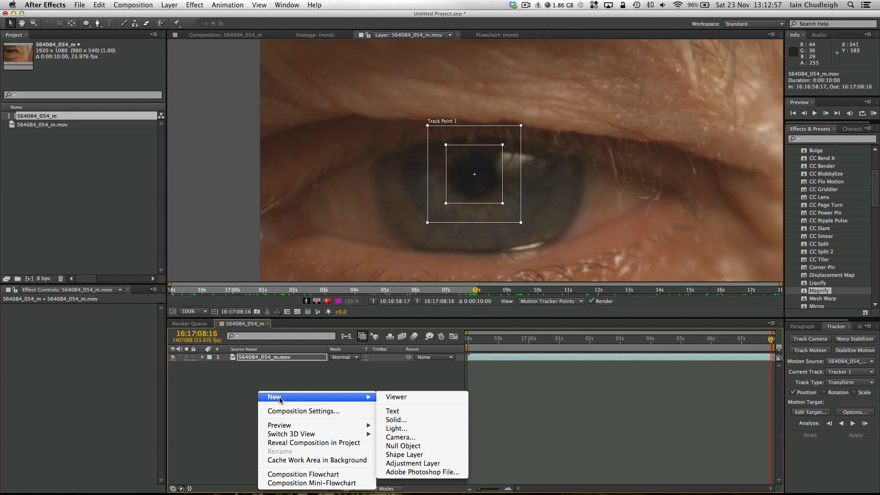
{"action": "left_click", "coordinate": [401, 446]}
{"action": "key", "text": "Return"}
{"action": "type", "text": "TRacking Data"}
{"action": "key", "text": "Return"}
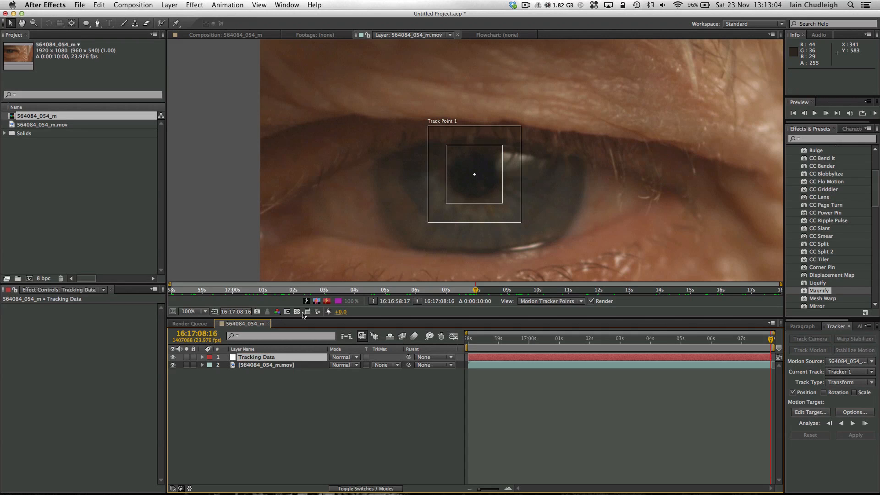
Set the footage tracker's motion target to the Tracking Data layer.
{"action": "left_click", "coordinate": [288, 365]}
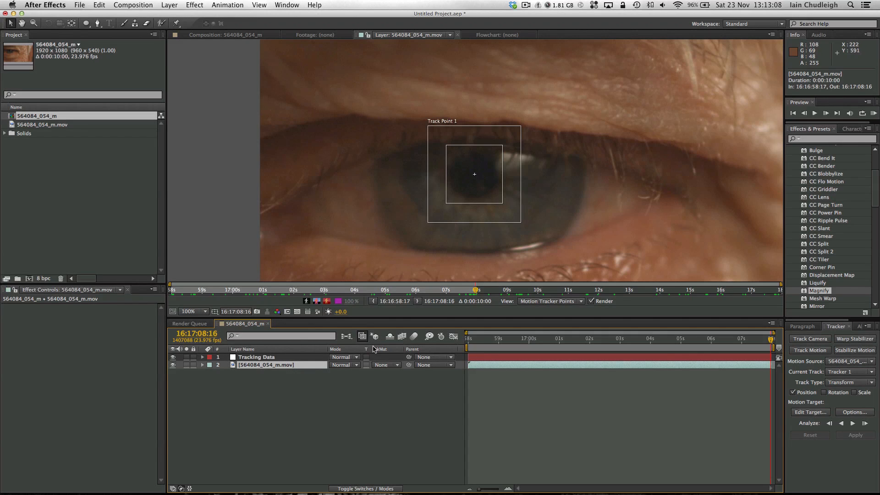
{"action": "left_click", "coordinate": [837, 327]}
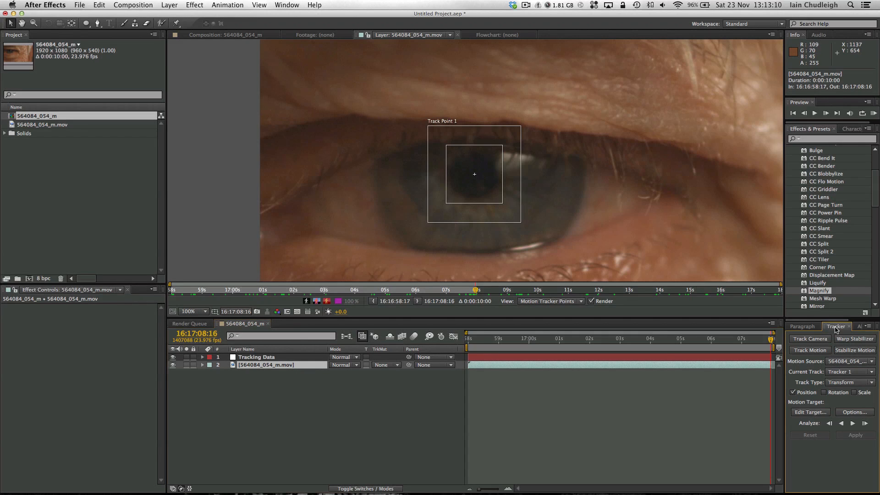
{"action": "left_click", "coordinate": [808, 413]}
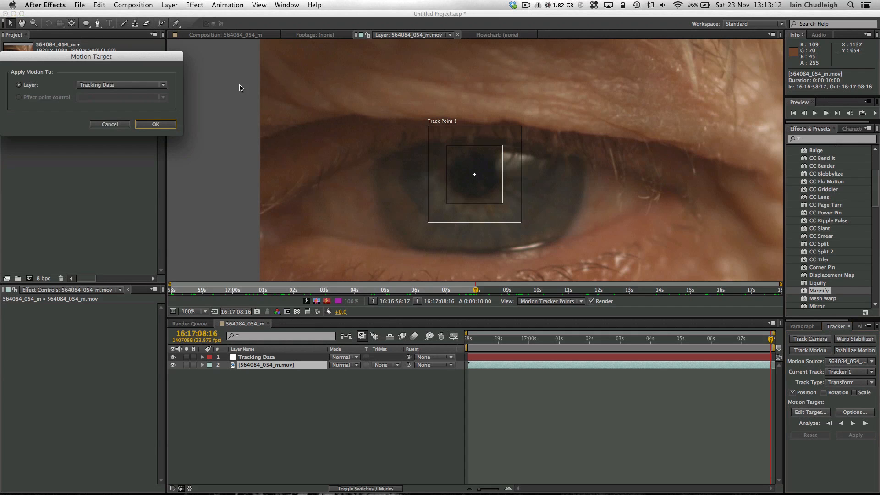
{"action": "left_click_drag", "start_coordinate": [89, 66], "coordinate": [123, 75]}
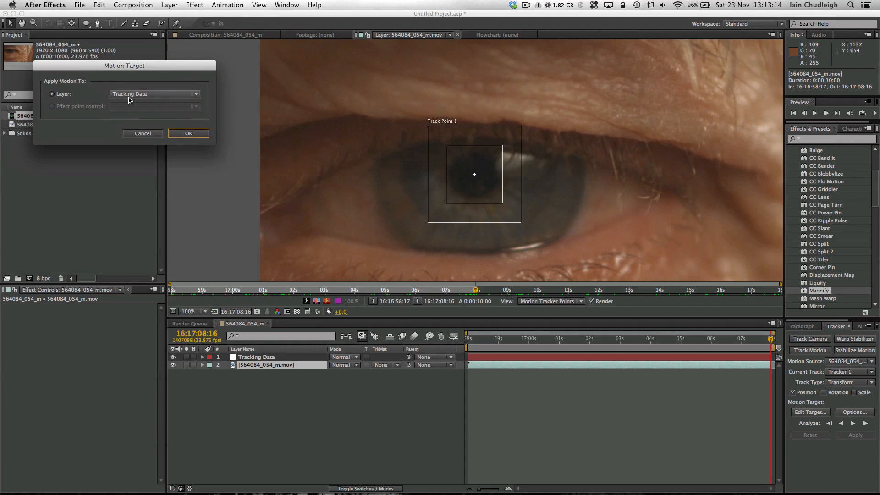
{"action": "left_click", "coordinate": [188, 132]}
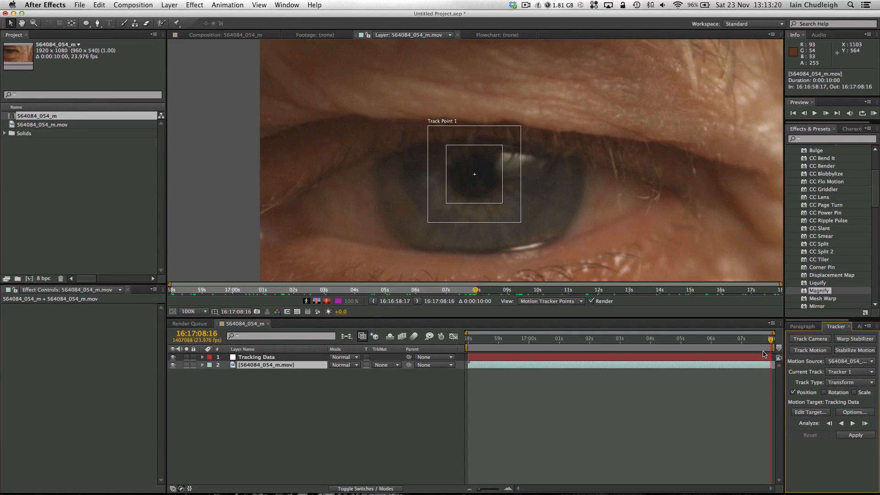
Analyze the pupil's motion backward through the whole clip, then check the track by scrubbing and return to the first frame.
{"action": "left_click", "coordinate": [841, 423]}
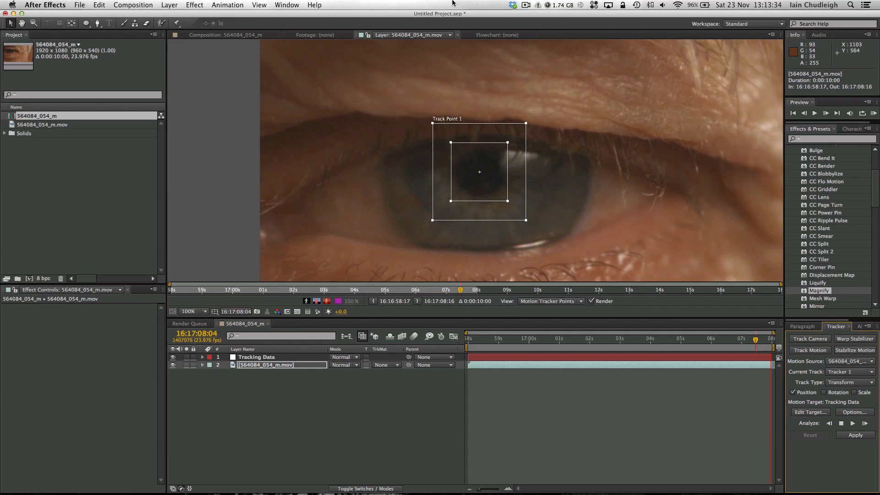
{"action": "left_click", "coordinate": [519, 5]}
{"action": "left_click", "coordinate": [537, 34]}
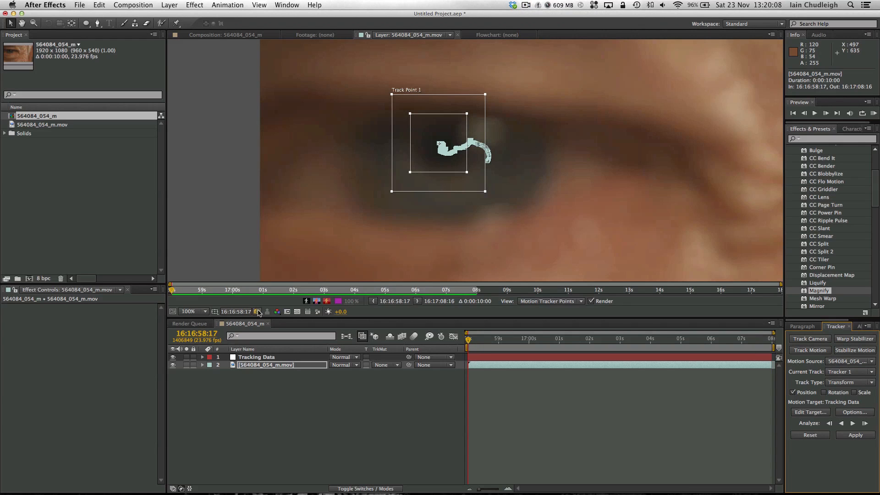
{"action": "left_click_drag", "start_coordinate": [526, 341], "coordinate": [469, 353]}
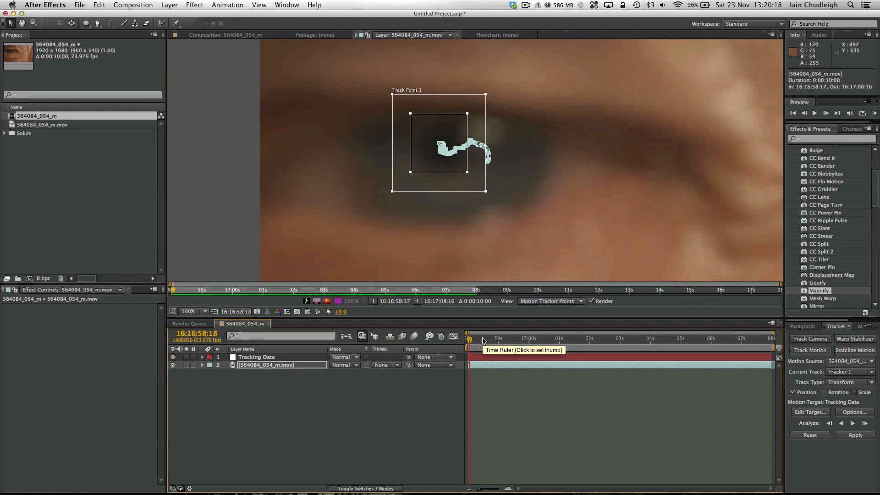
{"action": "left_click_drag", "start_coordinate": [478, 342], "coordinate": [688, 368]}
{"action": "key", "text": "Home"}
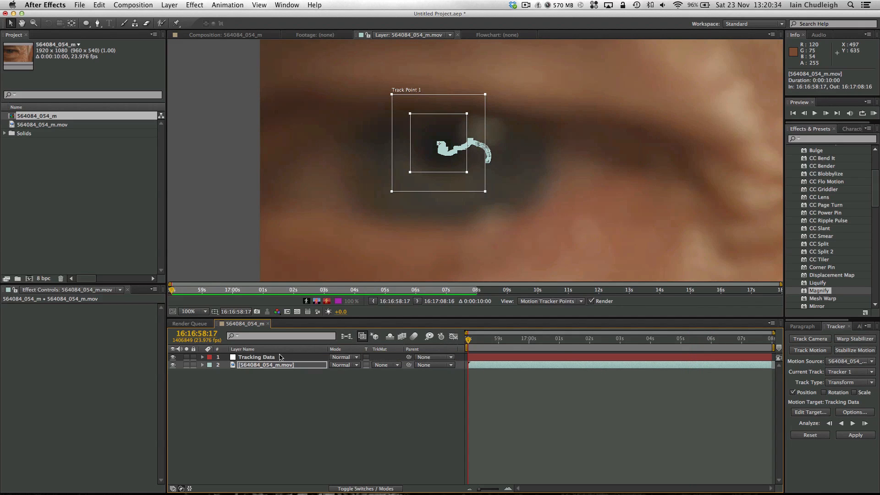
Apply the track's X and Y motion to the Tracking Data null, check it at 16:17:01:21 and collapse the footage layer's properties.
{"action": "left_click", "coordinate": [855, 436]}
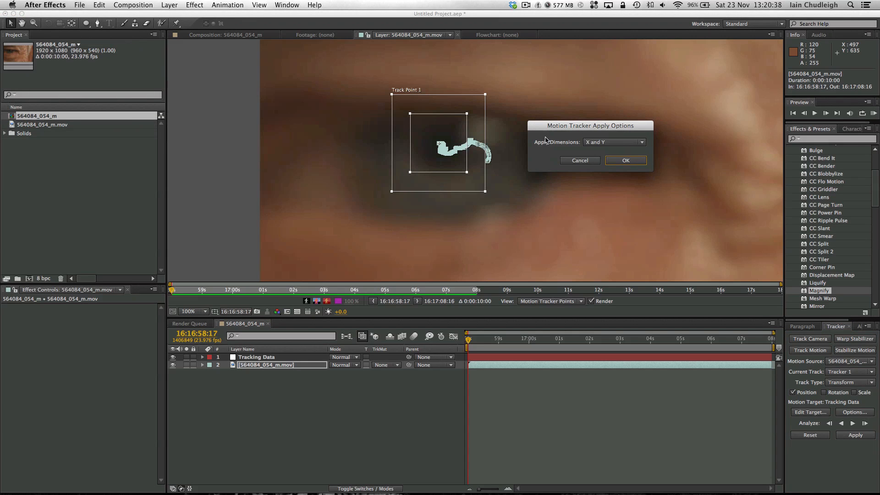
{"action": "left_click", "coordinate": [621, 161]}
{"action": "left_click_drag", "start_coordinate": [479, 347], "coordinate": [564, 365]}
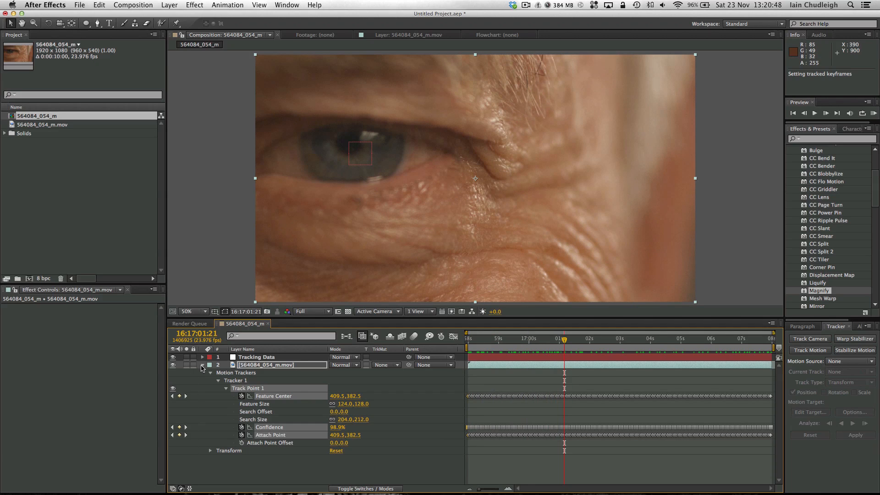
{"action": "left_click", "coordinate": [202, 364]}
{"action": "left_click", "coordinate": [236, 410]}
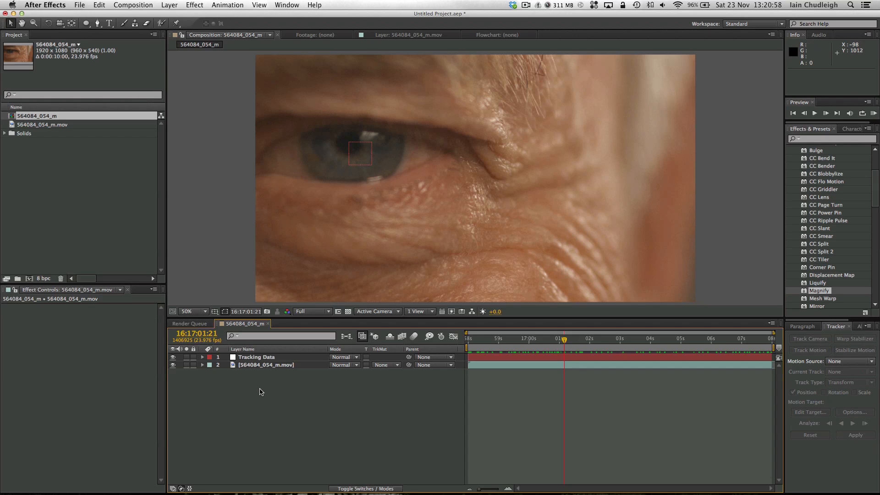
Create a black solid layer 1500 px wide and 1500 px high.
{"action": "key", "text": "super+y"}
{"action": "left_click_drag", "start_coordinate": [125, 58], "coordinate": [435, 122]}
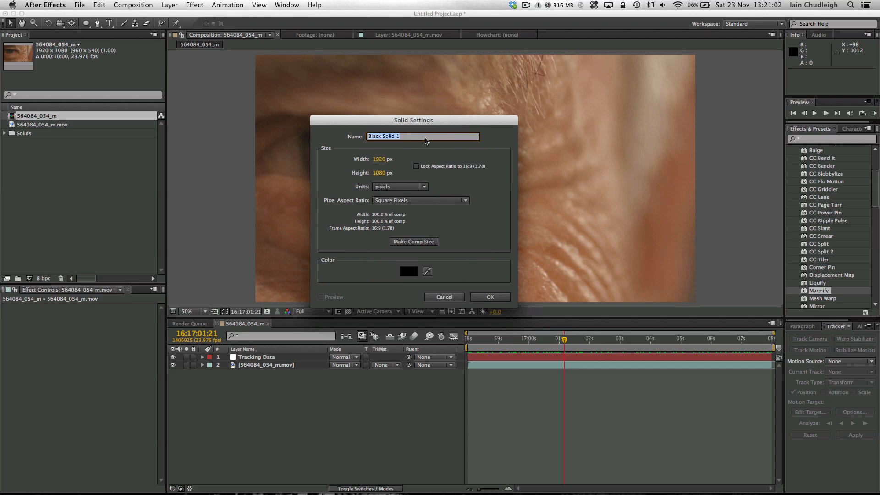
{"action": "key", "text": "Tab"}
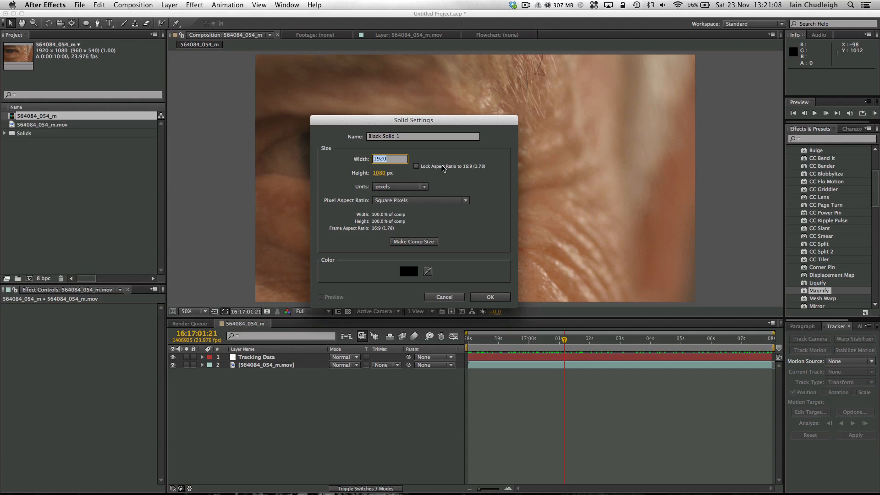
{"action": "type", "text": "1500"}
{"action": "key", "text": "Tab"}
{"action": "type", "text": "1500"}
{"action": "key", "text": "Return"}
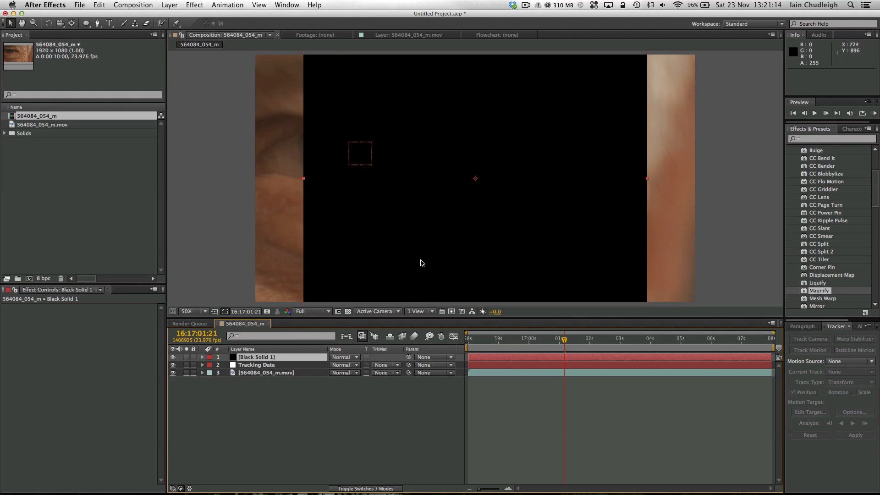
Lower the black solid's opacity to 44% and move it over the eye to about 408, 382.
{"action": "key", "text": "t"}
{"action": "left_click_drag", "start_coordinate": [336, 365], "coordinate": [310, 367]}
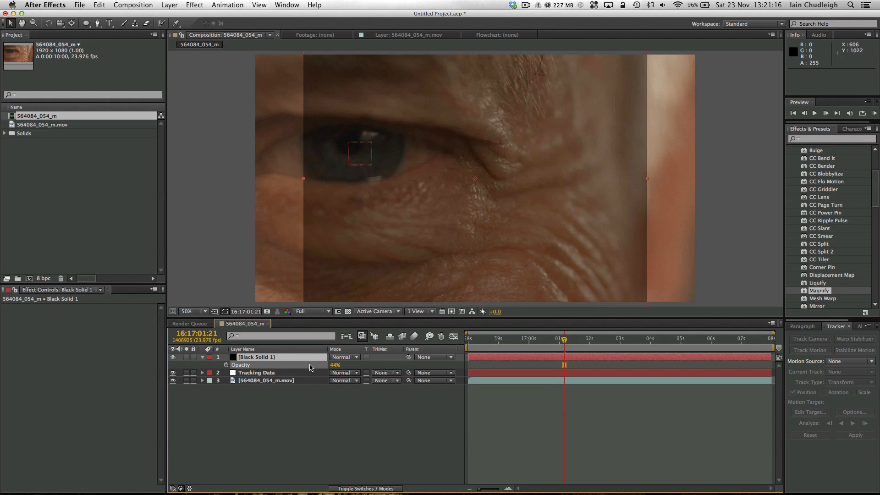
{"action": "left_click_drag", "start_coordinate": [533, 233], "coordinate": [406, 197]}
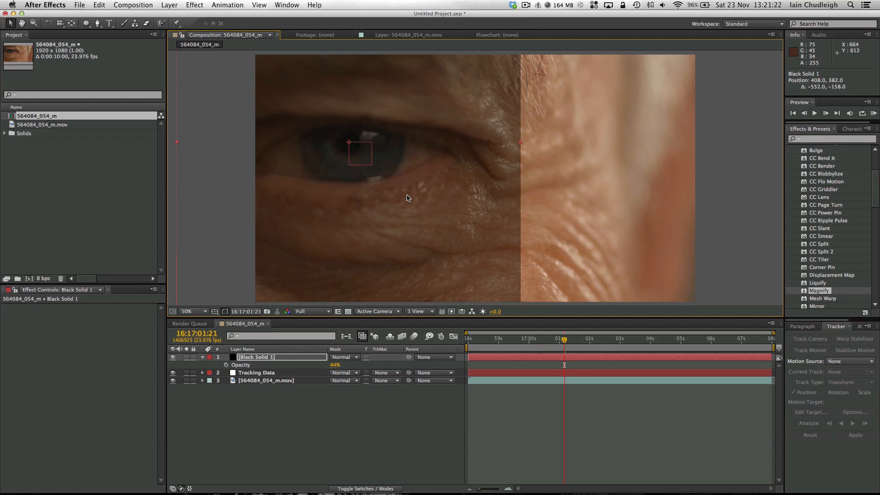
Scale the black solid to 35% and nudge it over the iris to about 404, 384.
{"action": "key", "text": "s"}
{"action": "left_click_drag", "start_coordinate": [346, 362], "coordinate": [315, 367]}
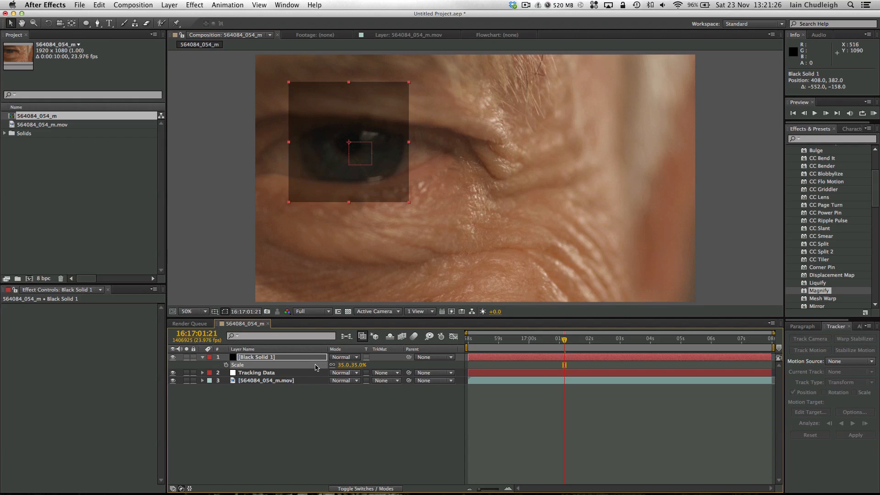
{"action": "left_click_drag", "start_coordinate": [376, 181], "coordinate": [377, 186]}
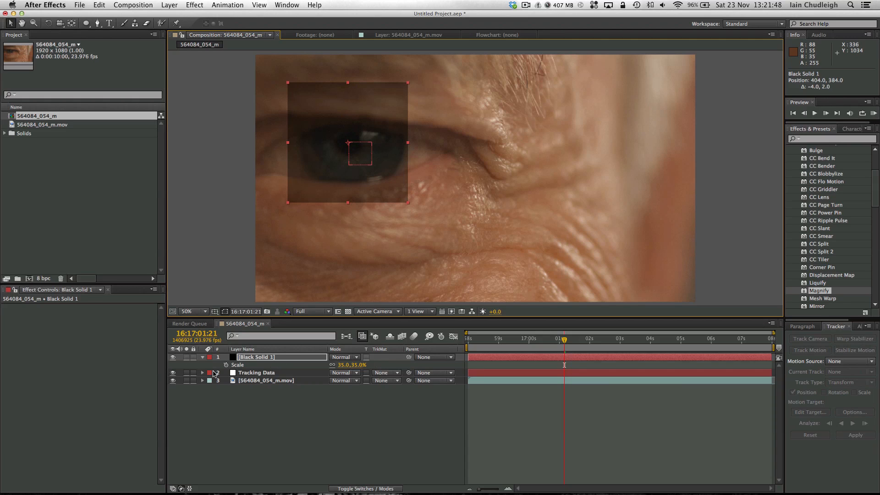
Parent the black solid to the Tracking Data layer and scrub back to the first frame to check that it follows the eye.
{"action": "left_click", "coordinate": [254, 359]}
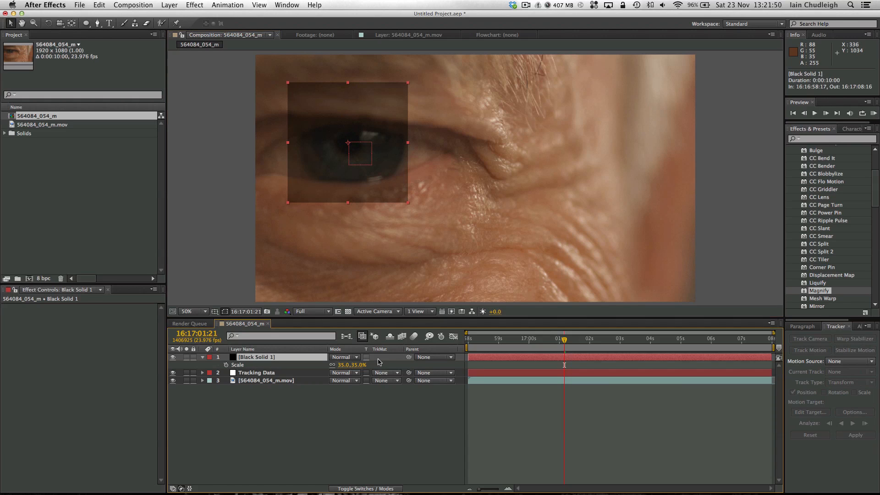
{"action": "left_click_drag", "start_coordinate": [408, 358], "coordinate": [295, 375]}
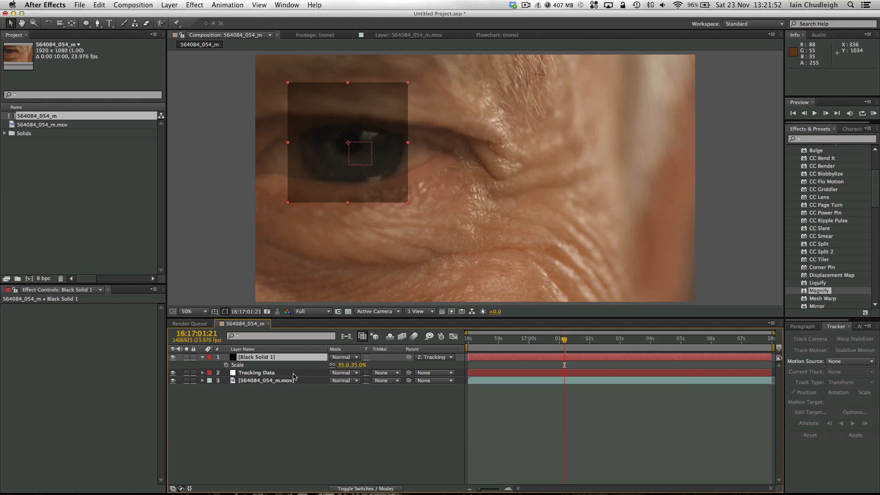
{"action": "left_click", "coordinate": [418, 436]}
{"action": "left_click_drag", "start_coordinate": [474, 340], "coordinate": [464, 363]}
Pre-compose the black solid layer as Eye_Comp, leaving all attributes in the current composition.
{"action": "left_click", "coordinate": [266, 360]}
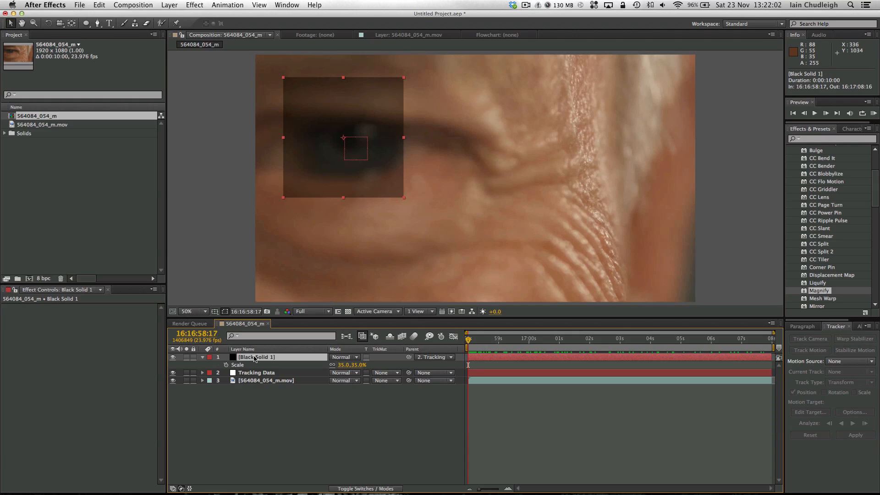
{"action": "right_click", "coordinate": [281, 365]}
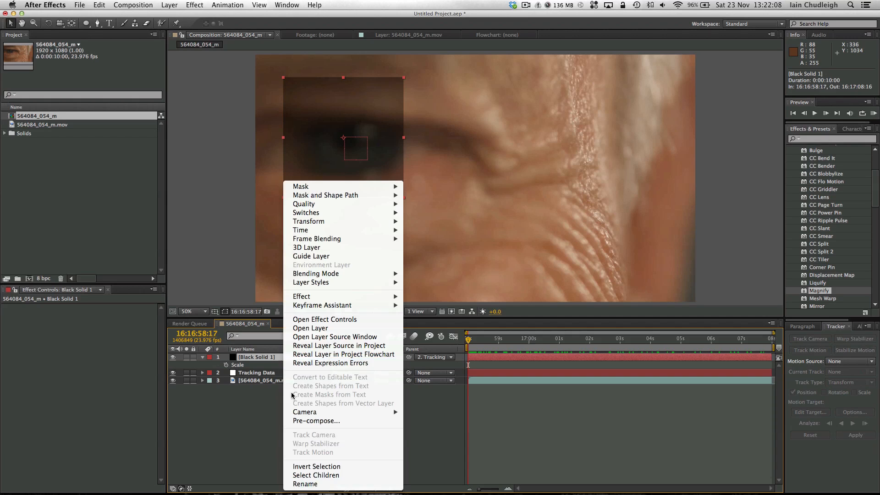
{"action": "left_click", "coordinate": [316, 421]}
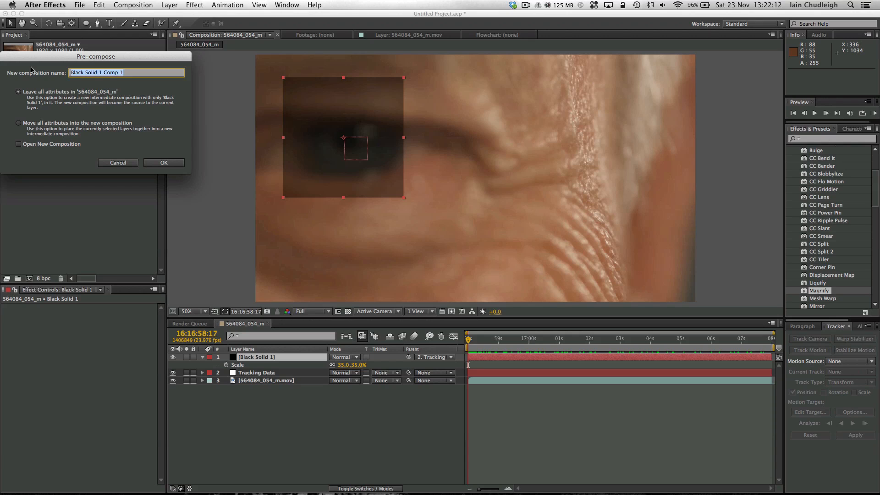
{"action": "type", "text": "Eye_Comp"}
{"action": "key", "text": "Return"}
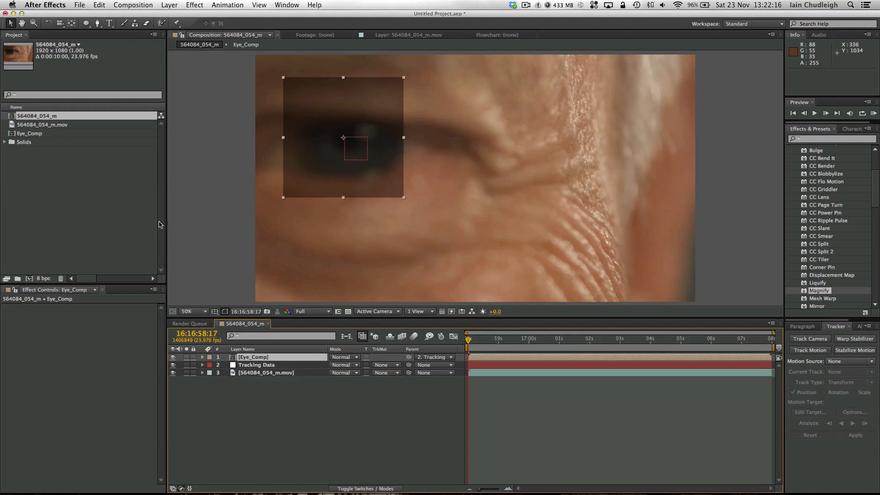
Open the Eye_Comp pre-composition to examine its contents and return to the 564084_054_m composition.
{"action": "double_click", "coordinate": [275, 357]}
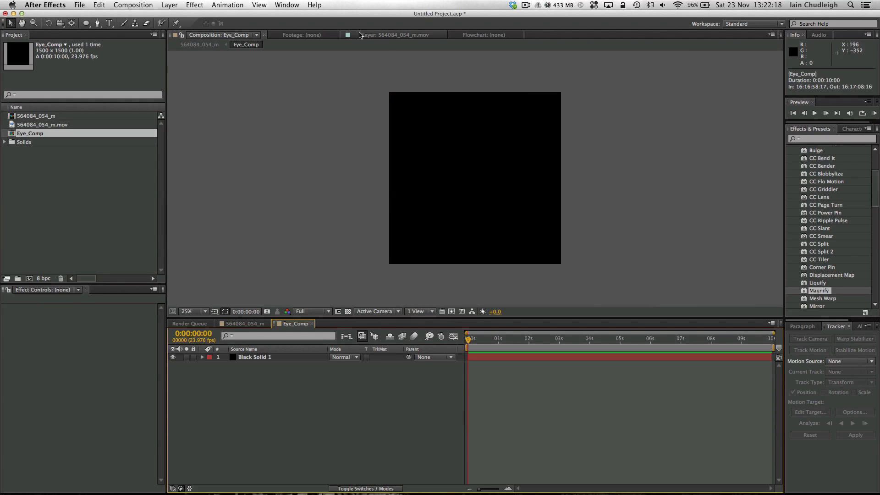
{"action": "left_click_drag", "start_coordinate": [481, 340], "coordinate": [413, 380]}
{"action": "left_click", "coordinate": [220, 323]}
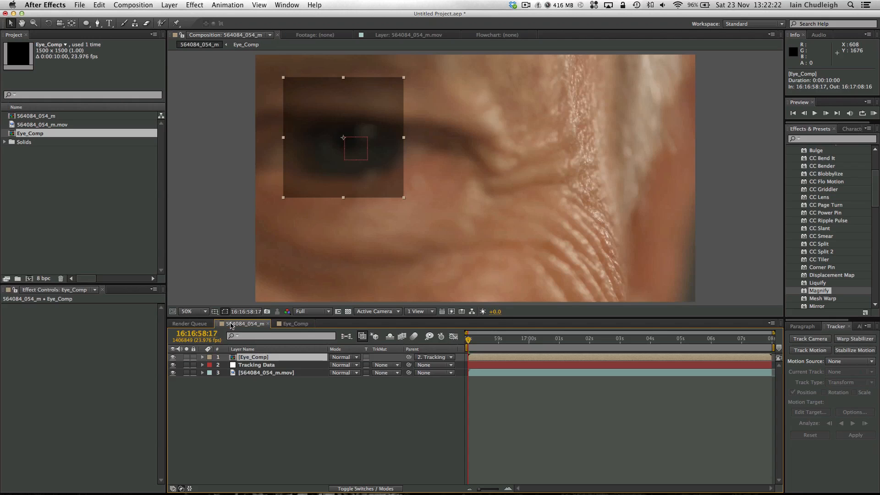
{"action": "key", "text": "Home"}
{"action": "left_click", "coordinate": [276, 397]}
{"action": "left_click_drag", "start_coordinate": [495, 344], "coordinate": [423, 344]}
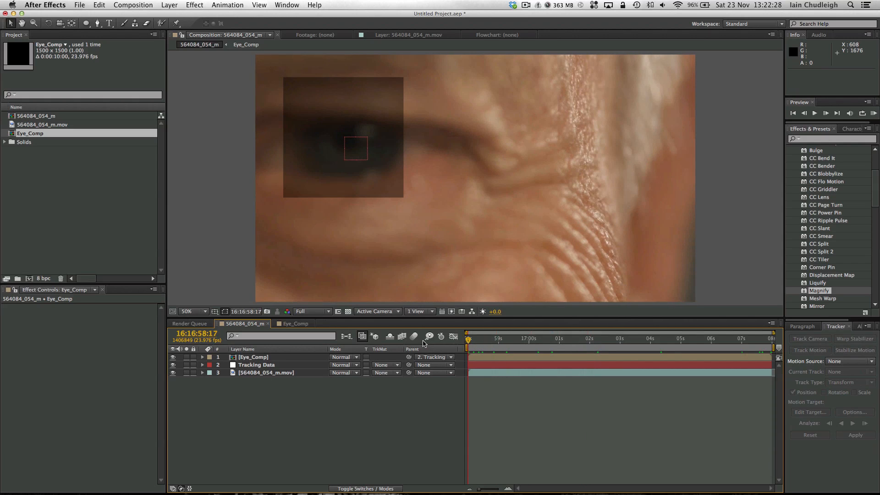
{"action": "key", "text": "super+alt+0"}
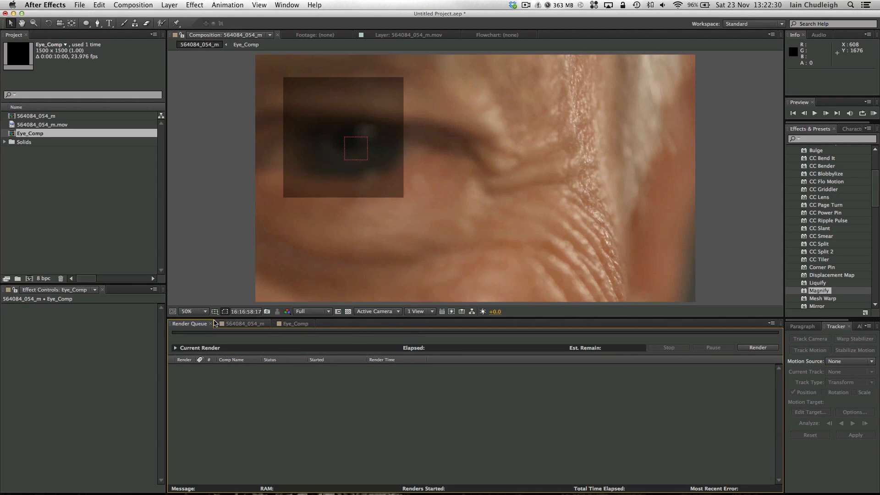
{"action": "left_click", "coordinate": [225, 323]}
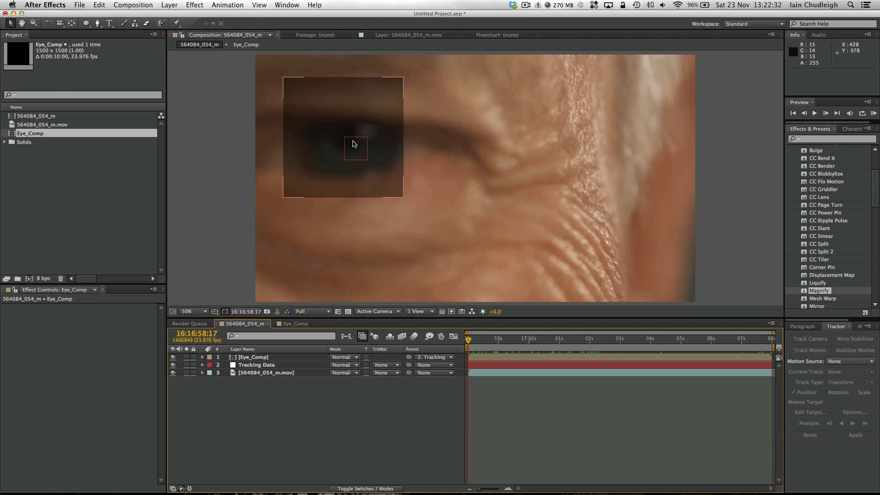
Apply the Fast Blur effect to the Eye_Comp layer.
{"action": "left_click", "coordinate": [340, 130]}
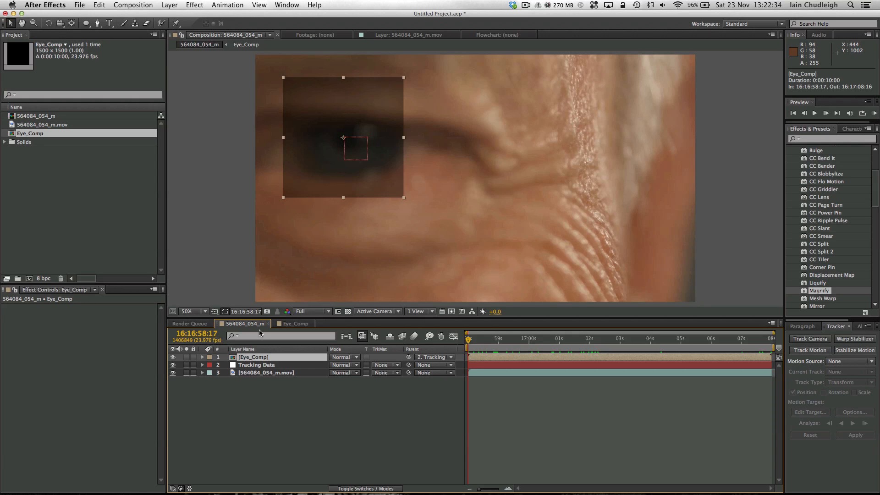
{"action": "left_click", "coordinate": [818, 138]}
{"action": "type", "text": "fast"}
{"action": "left_click_drag", "start_coordinate": [820, 165], "coordinate": [472, 183]}
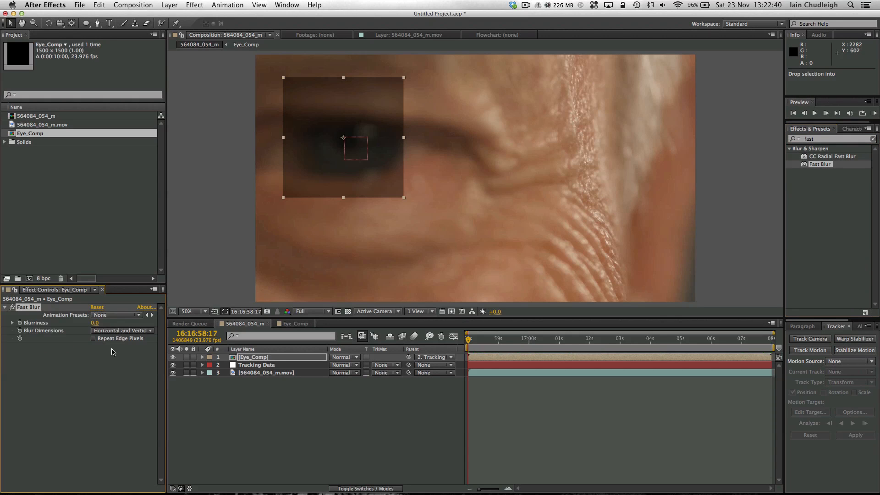
Keyframe the Fast Blur's Blurriness on Eye_Comp from 158 at the first frame to 0 at 16:17:02:11.
{"action": "key", "text": "super+shift+h"}
{"action": "left_click_drag", "start_coordinate": [94, 324], "coordinate": [191, 326]}
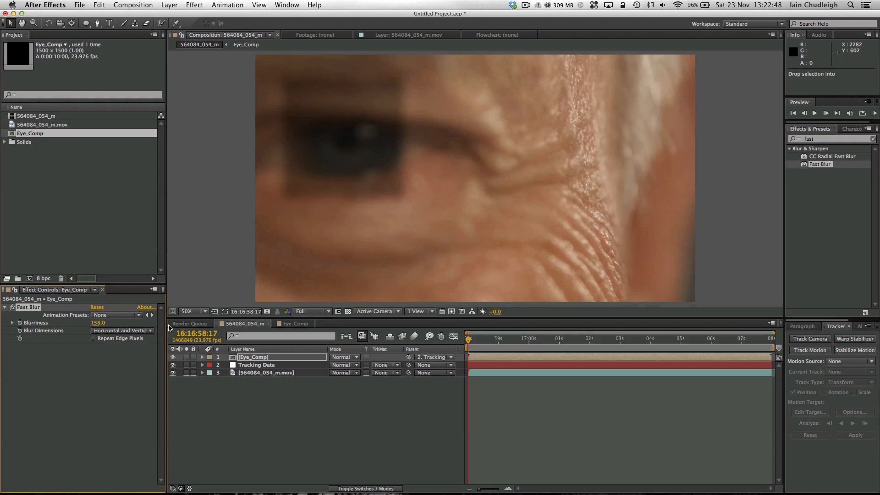
{"action": "left_click_drag", "start_coordinate": [499, 341], "coordinate": [582, 341]}
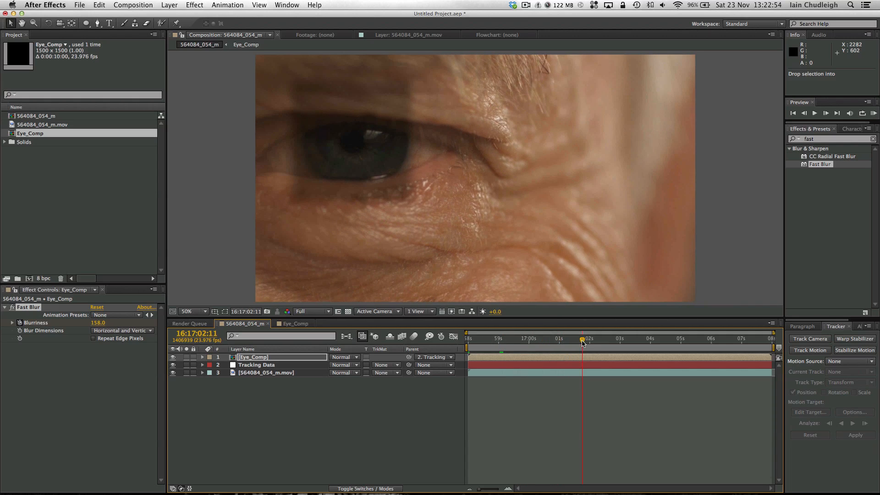
{"action": "left_click", "coordinate": [100, 324]}
{"action": "type", "text": "0"}
{"action": "key", "text": "Return"}
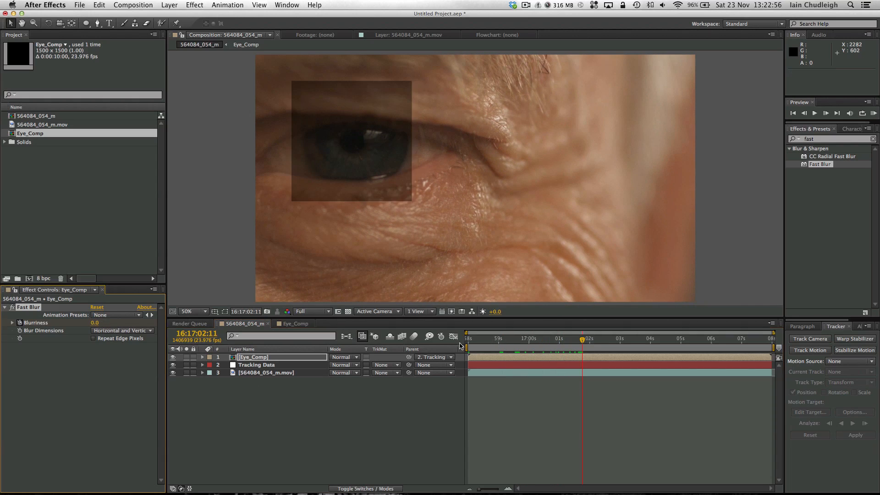
Scrub between the first frame and the sharp part of the shot to check the blur animation, ending at the first frame.
{"action": "left_click_drag", "start_coordinate": [577, 342], "coordinate": [431, 357]}
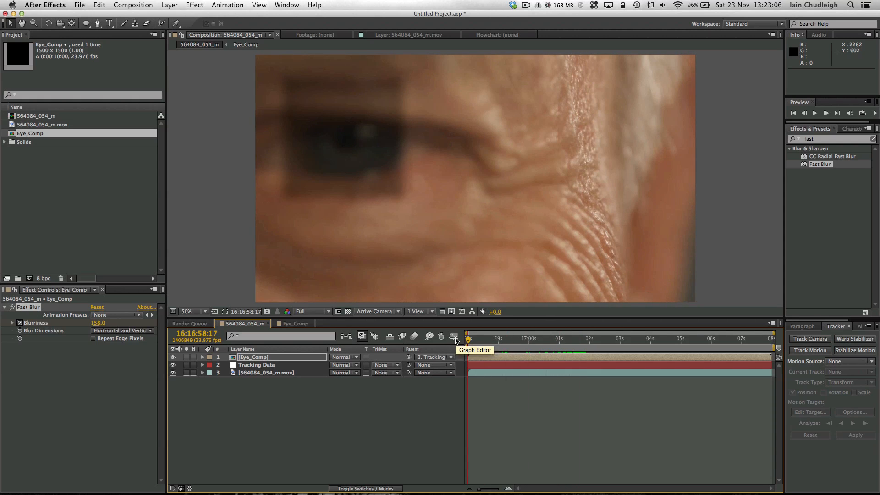
{"action": "left_click", "coordinate": [563, 351]}
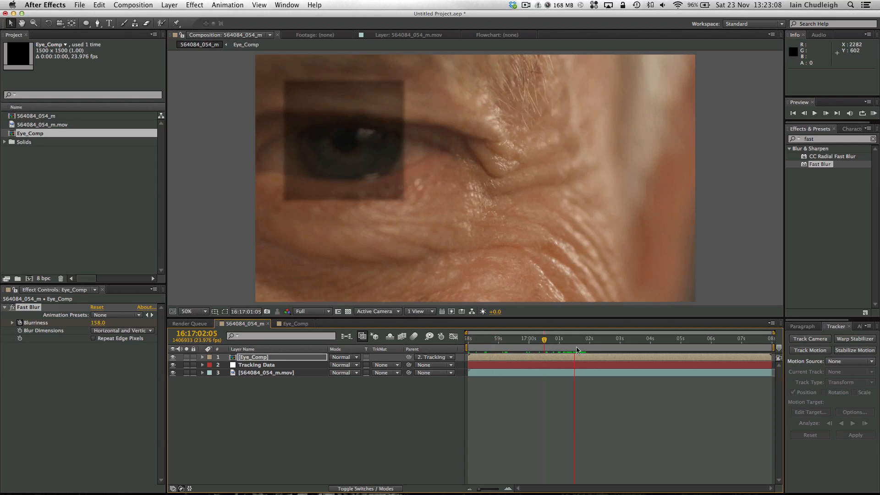
{"action": "left_click_drag", "start_coordinate": [562, 352], "coordinate": [558, 352]}
{"action": "key", "text": "Home"}
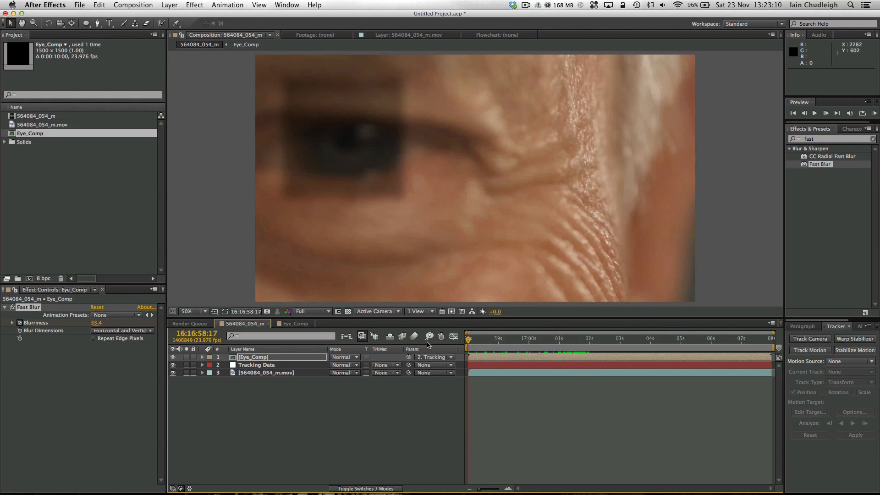
Move the Eye_Comp layer below Tracking Data, and open Eye_Comp with its preview resolution set to Half.
{"action": "left_click_drag", "start_coordinate": [264, 359], "coordinate": [268, 369]}
{"action": "left_click", "coordinate": [272, 395]}
{"action": "left_click", "coordinate": [294, 326]}
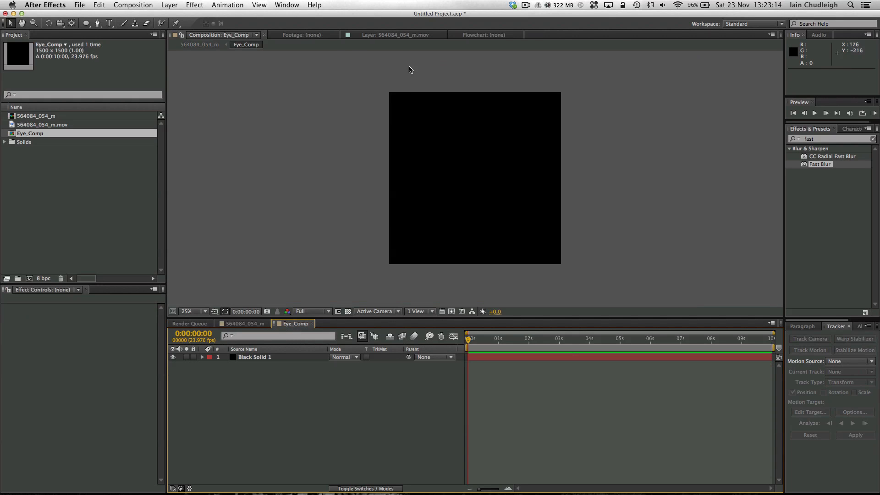
{"action": "left_click", "coordinate": [315, 312]}
{"action": "left_click", "coordinate": [309, 343]}
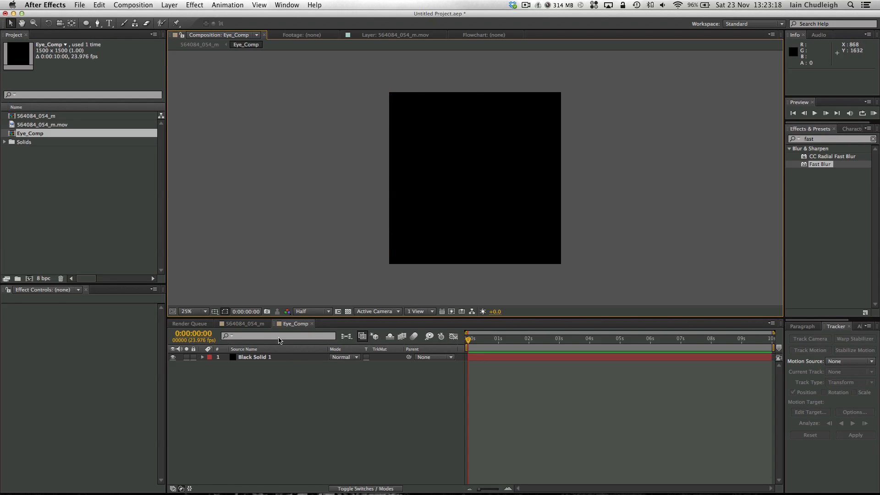
Change the solid's colour inside Eye_Comp to a bright yellow-green with RGB values 203, 255, 0.
{"action": "left_click", "coordinate": [275, 356]}
{"action": "left_click", "coordinate": [170, 5]}
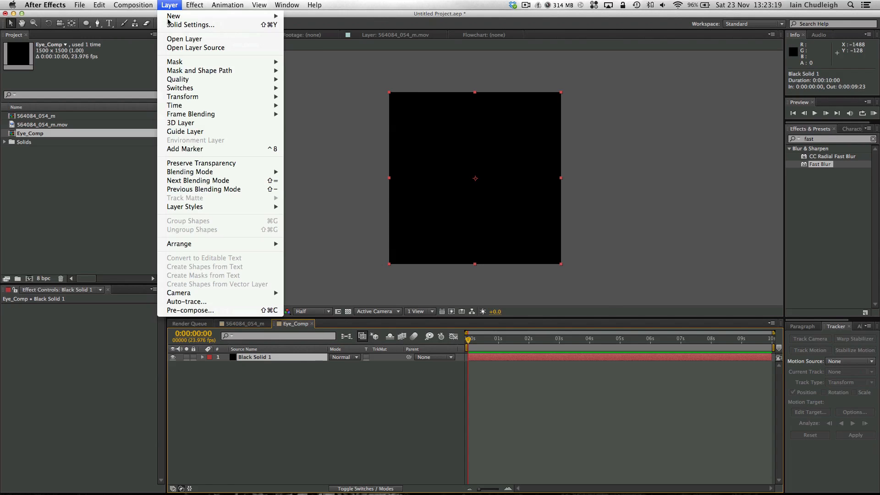
{"action": "left_click", "coordinate": [190, 25]}
{"action": "left_click_drag", "start_coordinate": [132, 56], "coordinate": [205, 78]}
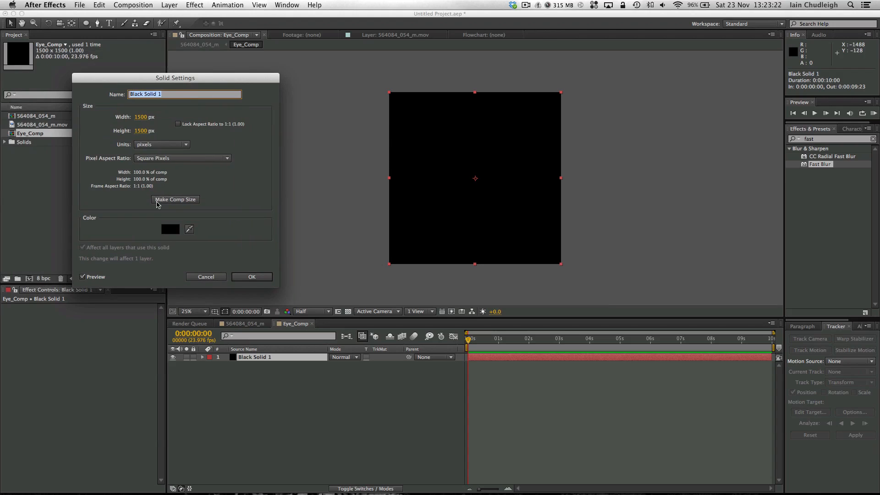
{"action": "left_click", "coordinate": [170, 230]}
{"action": "left_click_drag", "start_coordinate": [135, 156], "coordinate": [135, 163]}
{"action": "left_click", "coordinate": [124, 71]}
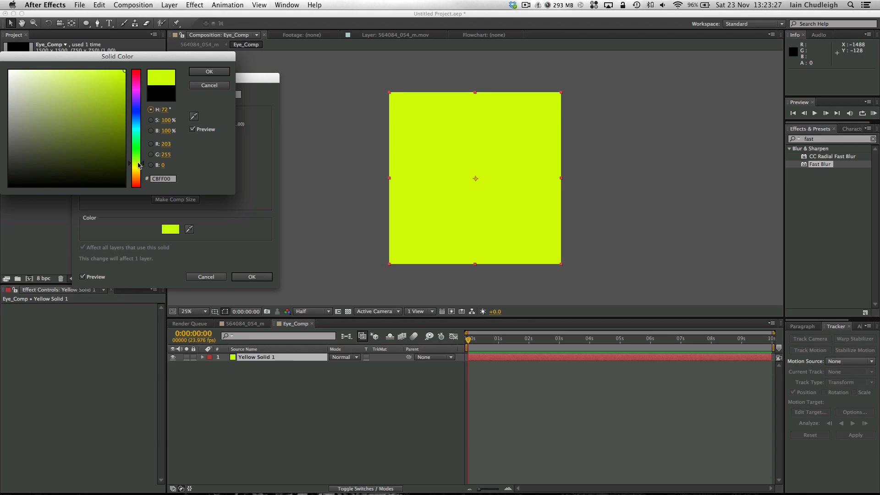
{"action": "left_click", "coordinate": [209, 72]}
{"action": "left_click", "coordinate": [251, 277]}
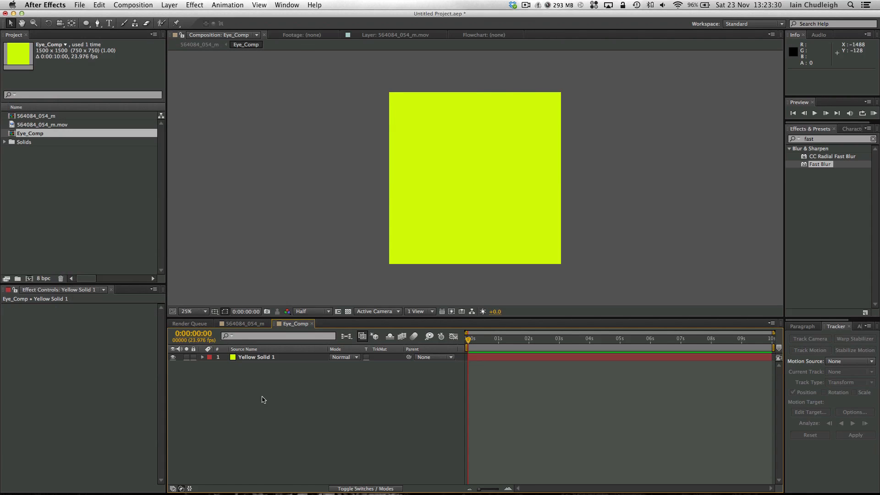
Try the Add blending mode on the Eye_Comp layer in the main composition and settle on Overlay.
{"action": "left_click", "coordinate": [256, 324]}
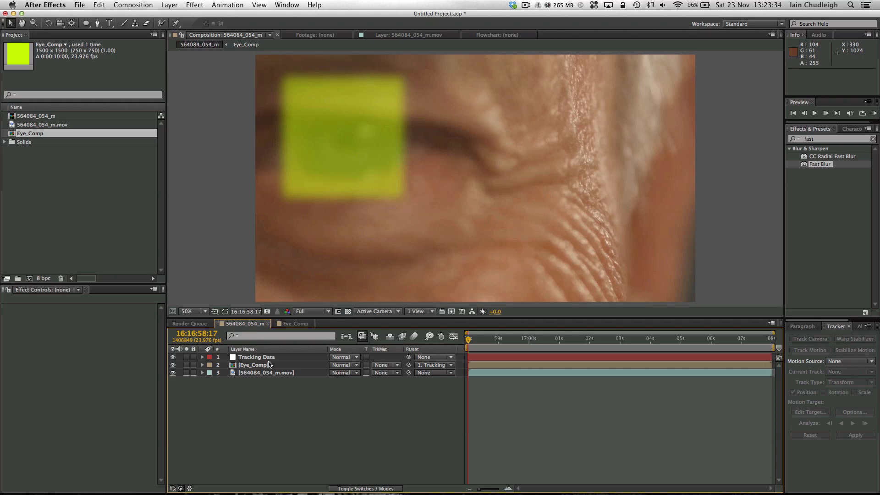
{"action": "left_click", "coordinate": [349, 370]}
{"action": "left_click", "coordinate": [364, 214]}
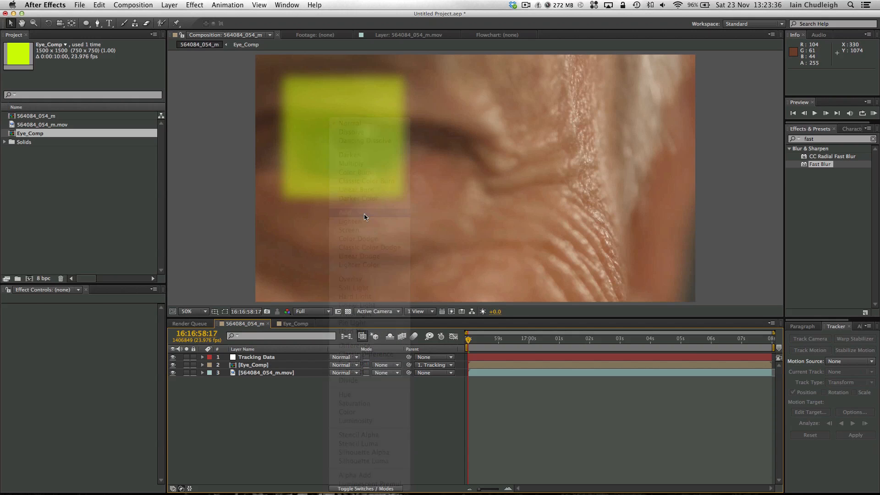
{"action": "left_click", "coordinate": [341, 365]}
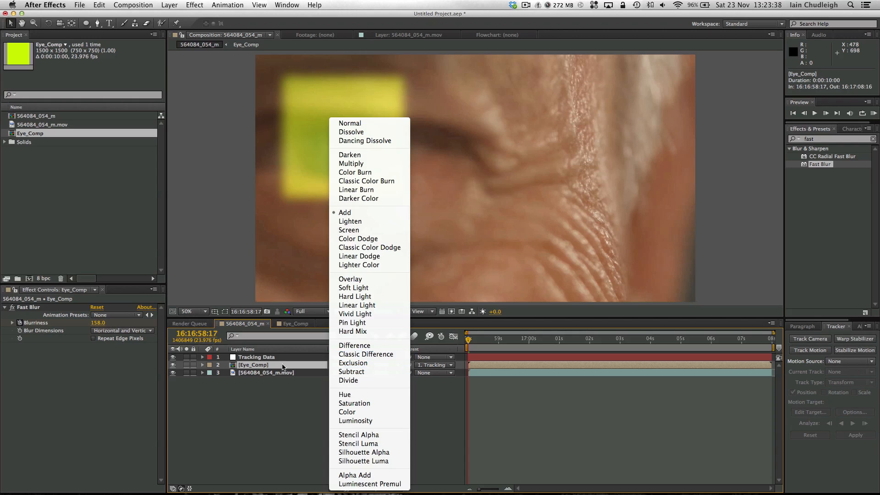
{"action": "left_click", "coordinate": [372, 279]}
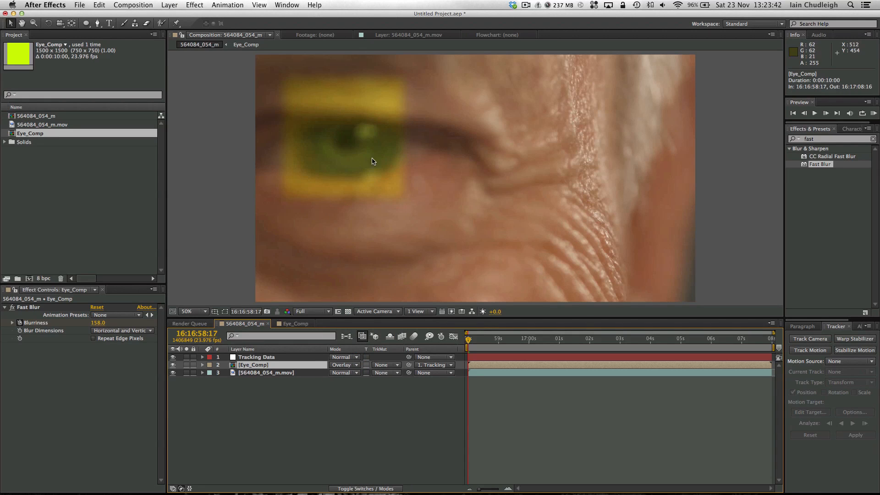
Add an elliptical mask filling the full size of the yellow solid in Eye_Comp.
{"action": "left_click", "coordinate": [281, 327]}
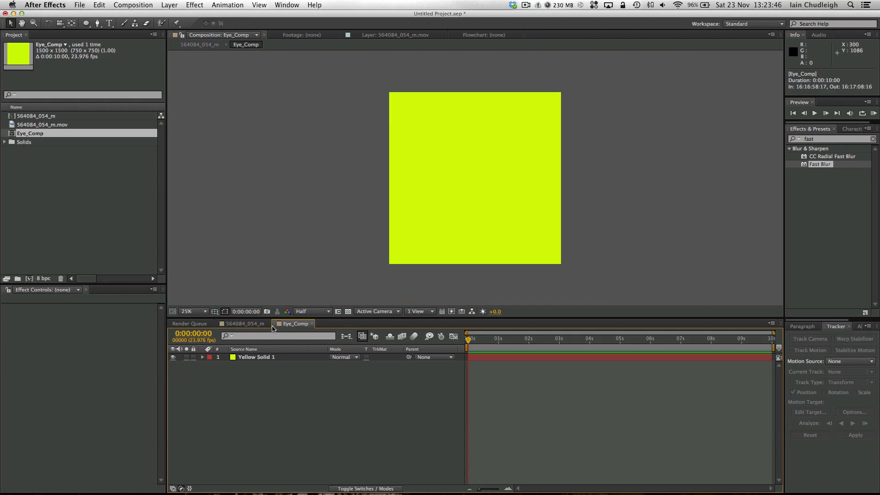
{"action": "left_click", "coordinate": [266, 357]}
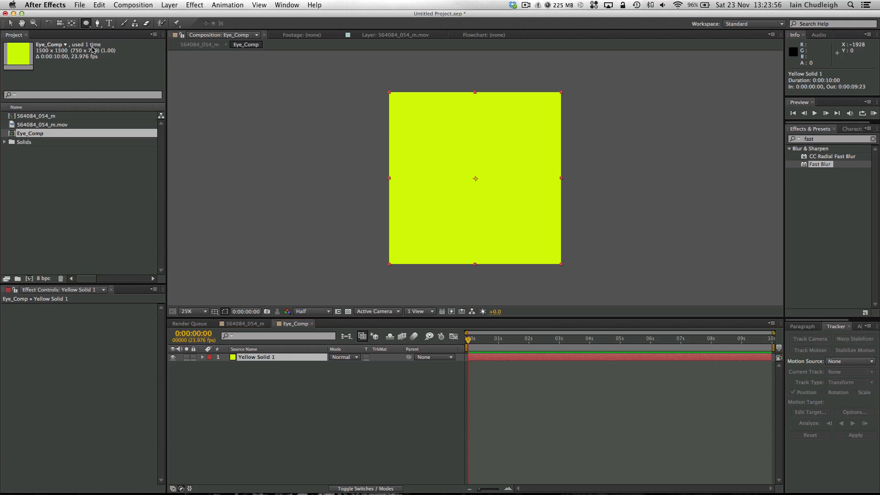
{"action": "left_click", "coordinate": [86, 24]}
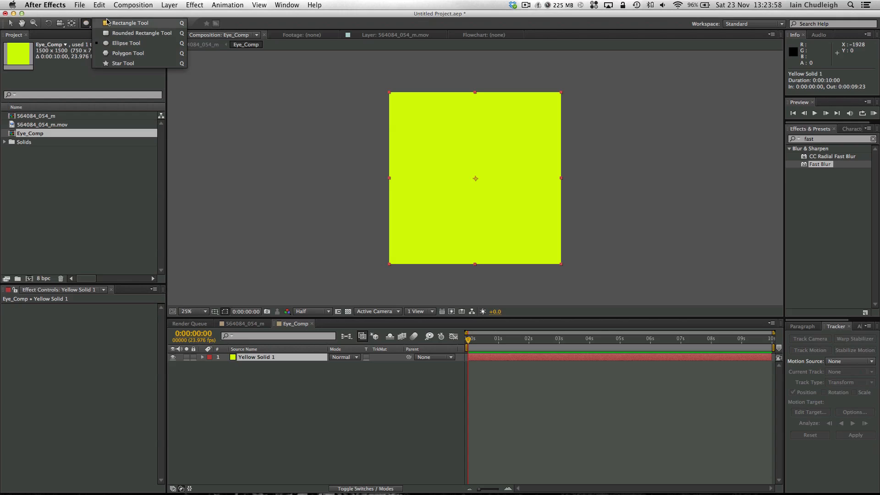
{"action": "left_click", "coordinate": [131, 43]}
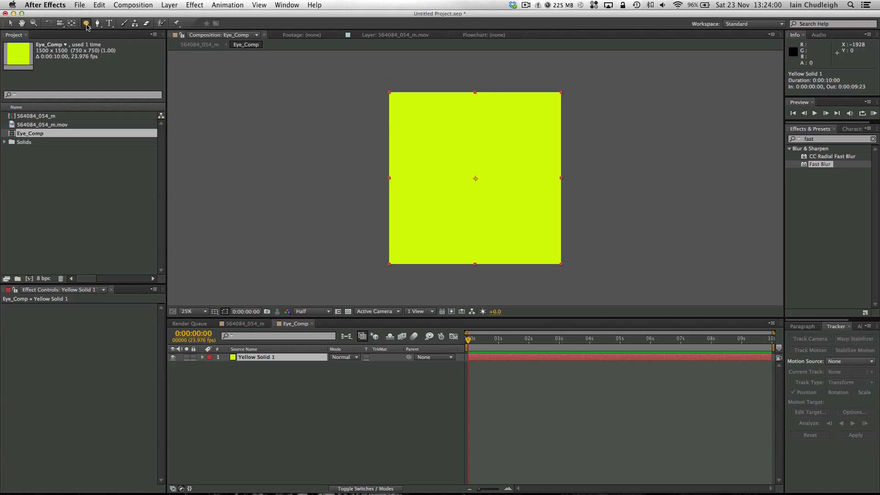
{"action": "double_click", "coordinate": [86, 23]}
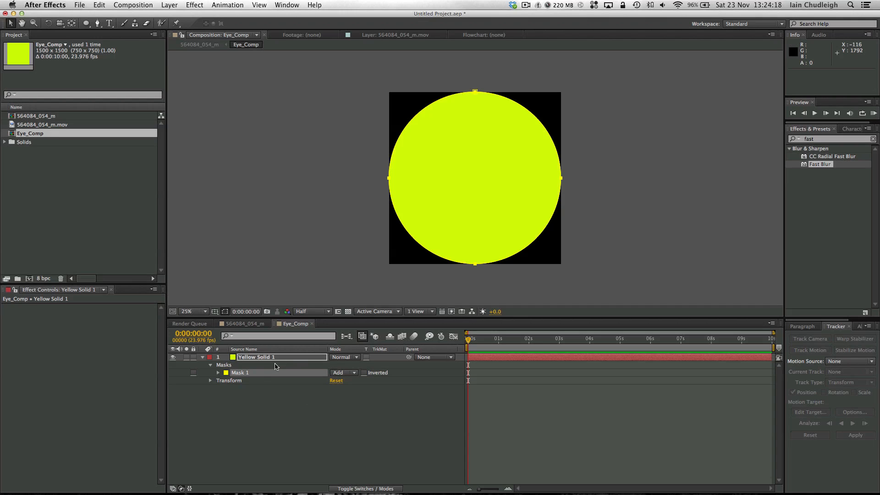
Set the elliptical mask's feather to 179 pixels and its expansion to -152 pixels, and hide the layer controls.
{"action": "left_click", "coordinate": [218, 373]}
{"action": "left_click_drag", "start_coordinate": [330, 405], "coordinate": [384, 389]}
{"action": "left_click_drag", "start_coordinate": [333, 405], "coordinate": [320, 409]}
{"action": "key", "text": "super+shift+h"}
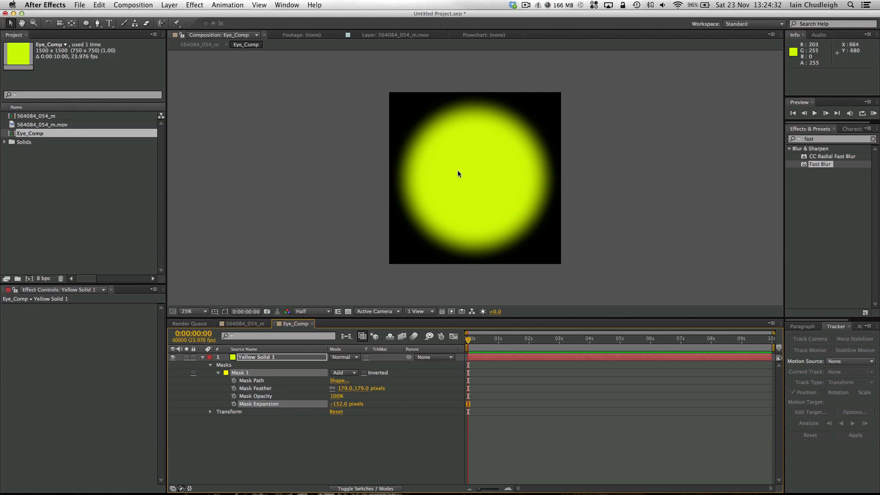
Set the Eye_Comp layer's opacity to 88% in the main composition.
{"action": "left_click", "coordinate": [237, 324]}
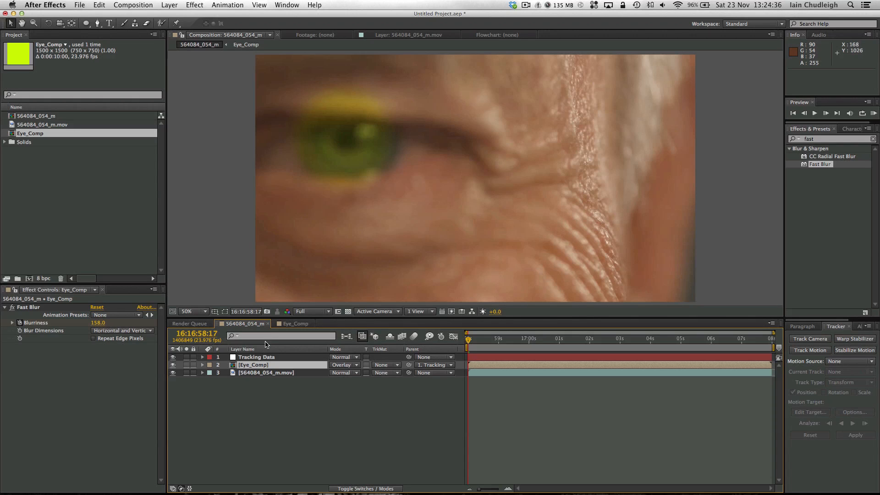
{"action": "key", "text": "t"}
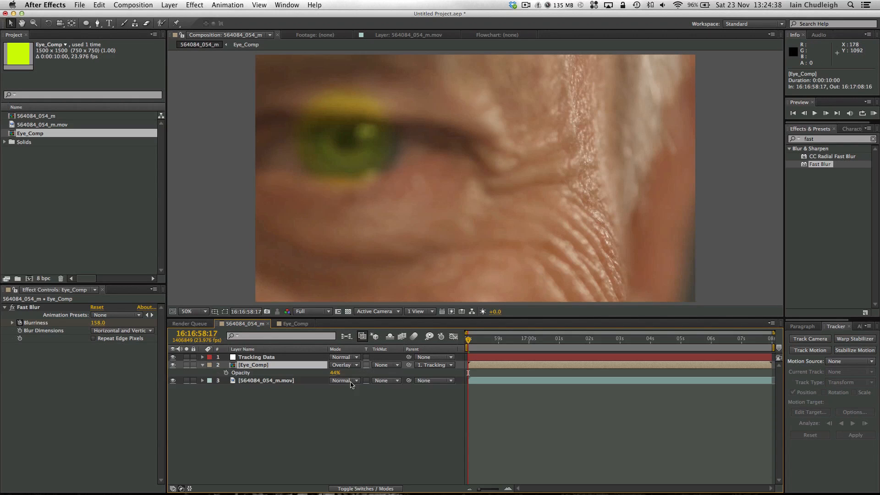
{"action": "left_click_drag", "start_coordinate": [332, 373], "coordinate": [360, 375]}
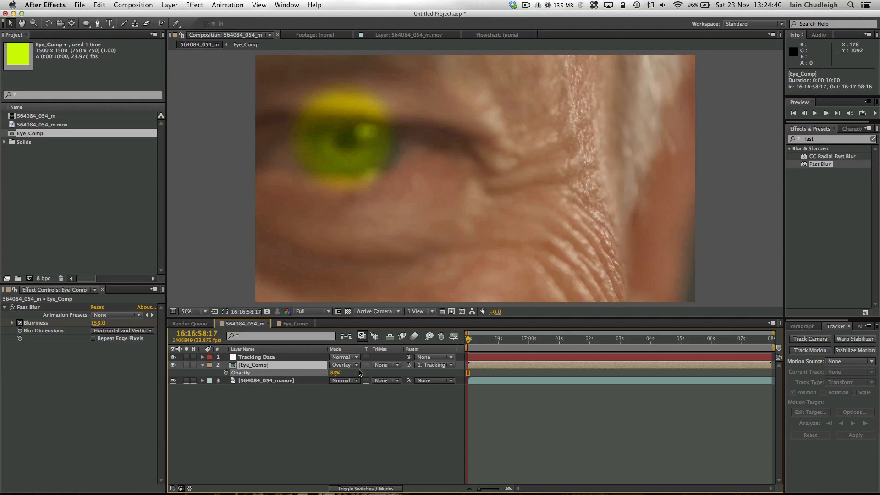
Reposition the Eye_Comp layer so it is centred over the iris, at about position 16.5, 19.5, and check it further along the footage.
{"action": "left_click", "coordinate": [349, 148]}
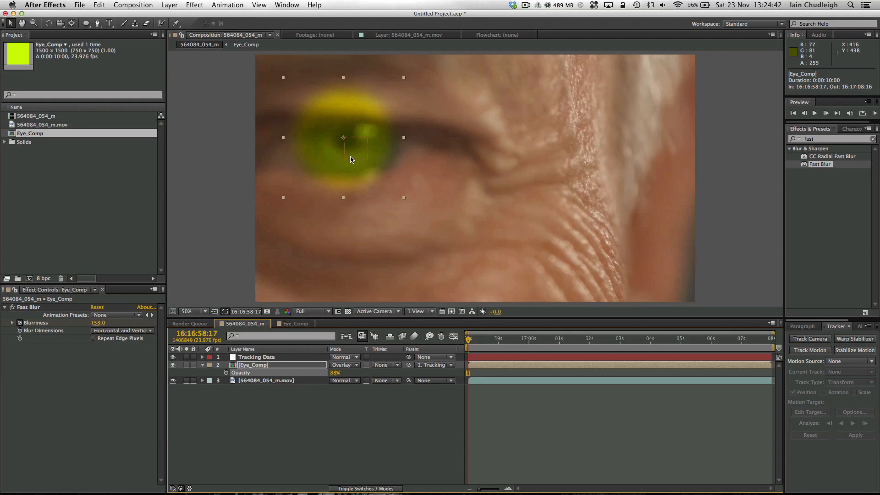
{"action": "left_click_drag", "start_coordinate": [340, 174], "coordinate": [344, 174]}
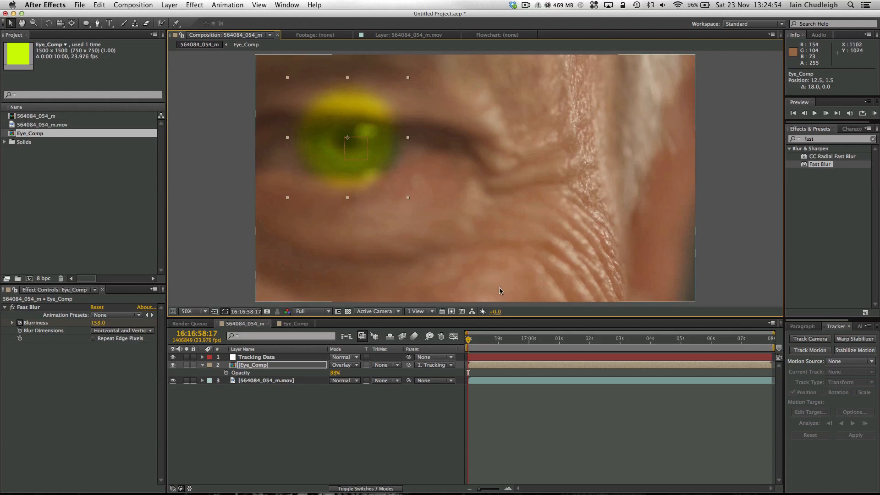
{"action": "left_click_drag", "start_coordinate": [325, 163], "coordinate": [326, 168]}
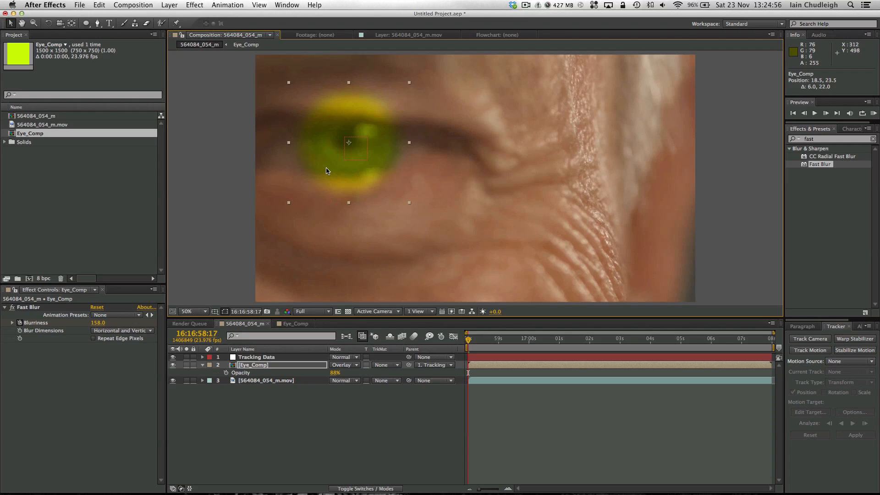
{"action": "left_click_drag", "start_coordinate": [468, 340], "coordinate": [642, 354]}
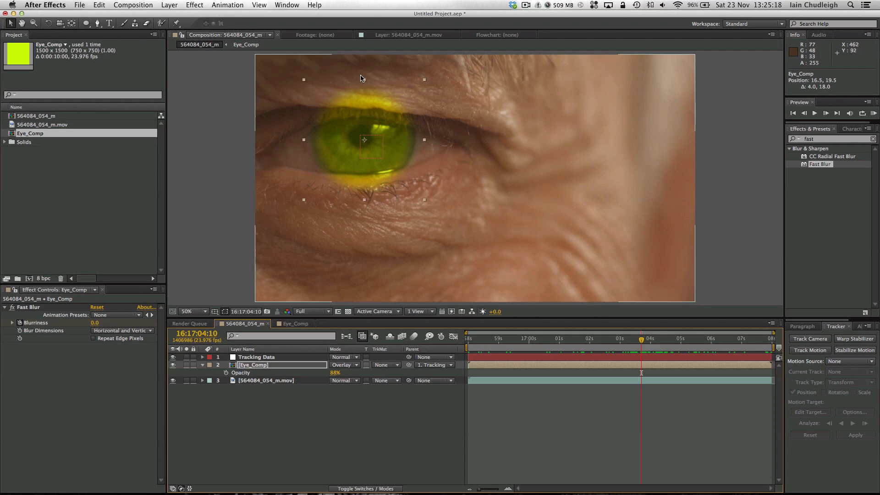
Draw a closed five-point Pen mask on the Eye_Comp layer along the upper and lower eyelids, and check it at other frames.
{"action": "left_click", "coordinate": [255, 365]}
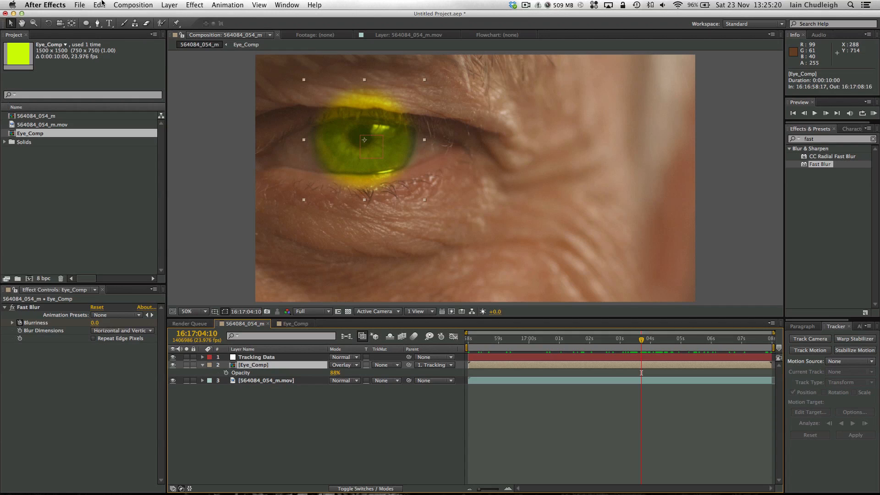
{"action": "left_click", "coordinate": [97, 23]}
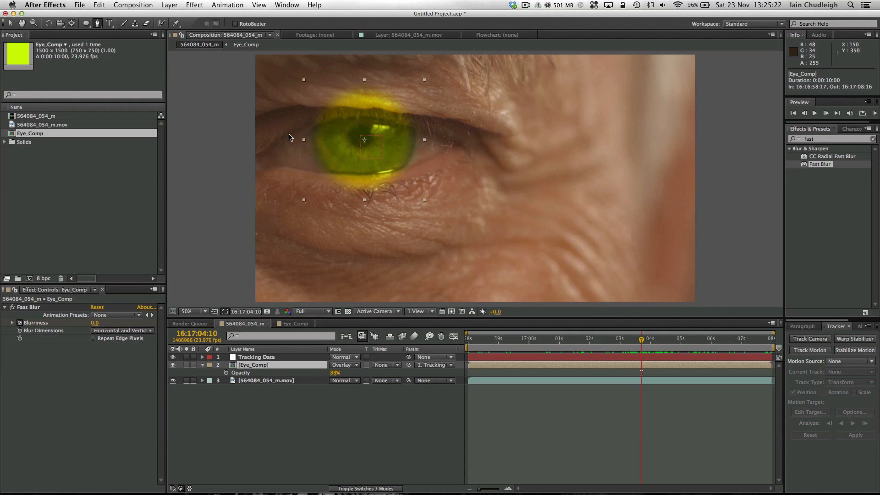
{"action": "left_click", "coordinate": [288, 135]}
{"action": "mouse_move", "coordinate": [427, 131]}
{"action": "left_mouse_down"}
{"action": "mouse_move", "coordinate": [536, 161]}
{"action": "mouse_move", "coordinate": [443, 137]}
{"action": "left_mouse_up"}
{"action": "left_click", "coordinate": [459, 146]}
{"action": "left_click_drag", "start_coordinate": [321, 173], "coordinate": [301, 172]}
{"action": "left_click", "coordinate": [260, 158]}
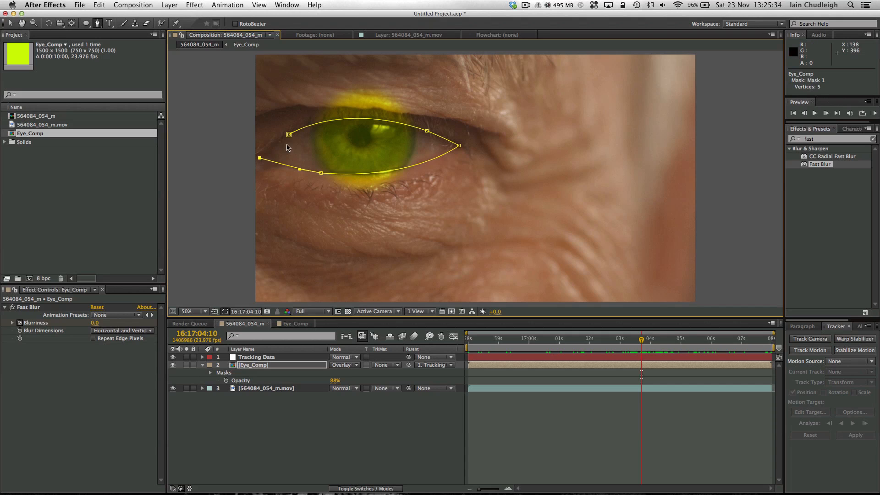
{"action": "left_click", "coordinate": [289, 134]}
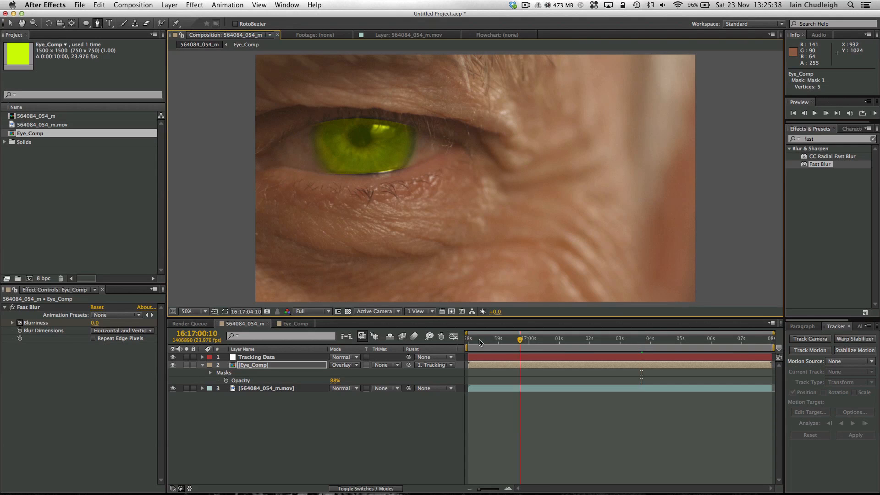
{"action": "left_click", "coordinate": [476, 342]}
{"action": "left_click_drag", "start_coordinate": [602, 343], "coordinate": [528, 333]}
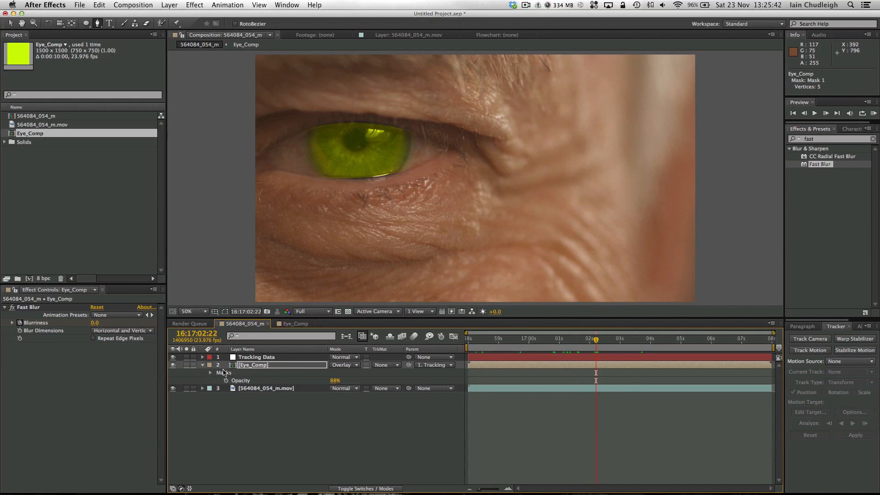
Set the eyelid mask's feather to 60 pixels and its expansion to -16 pixels on the Eye_Comp layer.
{"action": "left_click", "coordinate": [245, 368]}
{"action": "key", "text": "f"}
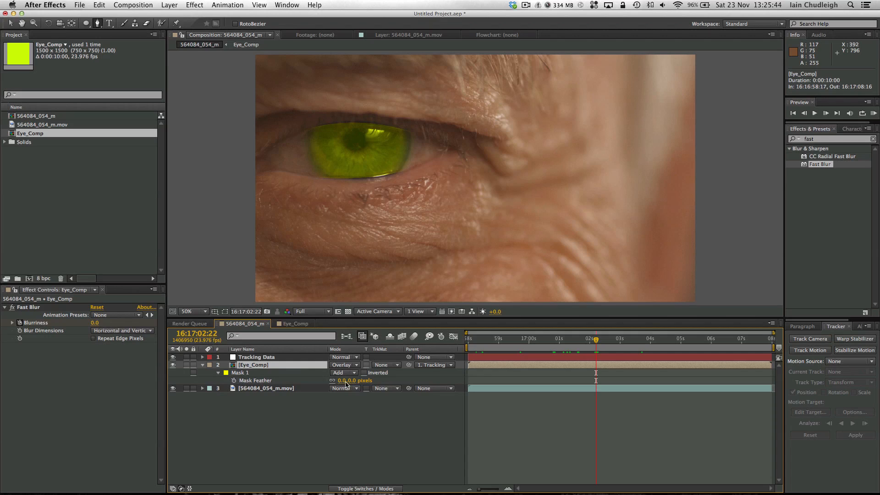
{"action": "left_click_drag", "start_coordinate": [353, 383], "coordinate": [364, 383]}
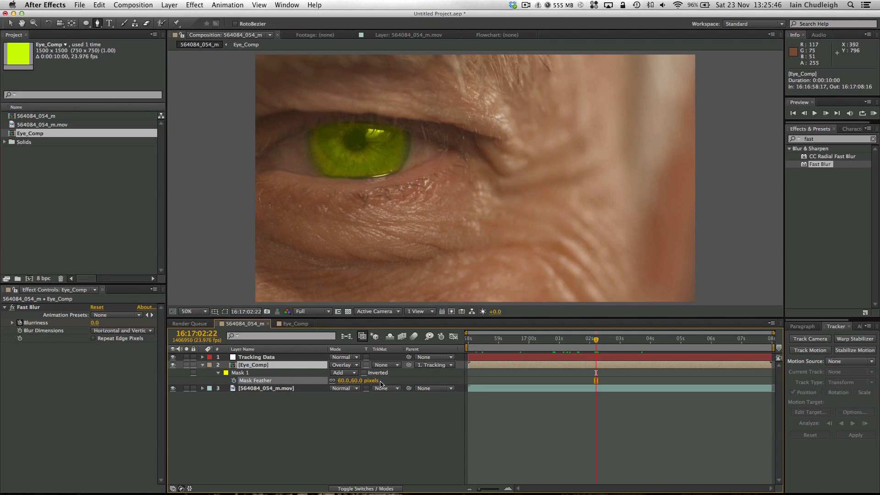
{"action": "left_click", "coordinate": [291, 380]}
{"action": "left_click", "coordinate": [219, 372]}
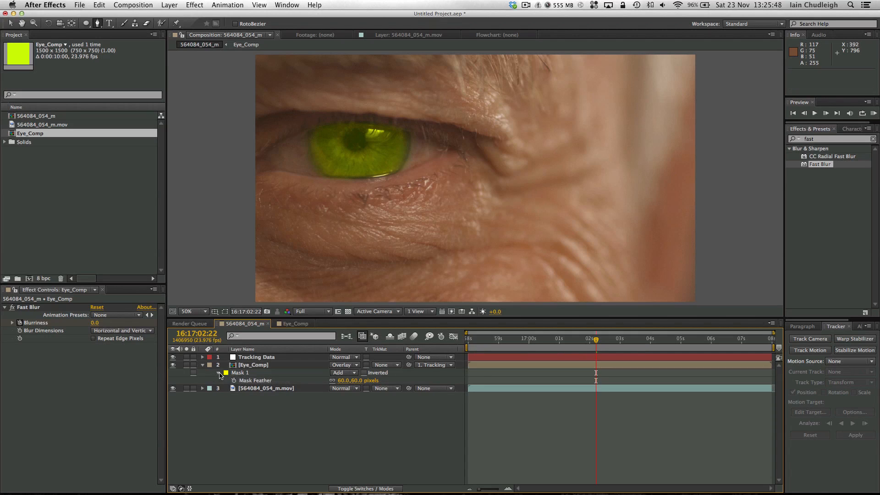
{"action": "left_click", "coordinate": [219, 373]}
{"action": "left_click_drag", "start_coordinate": [337, 405], "coordinate": [329, 407]}
Adjust the eyelid mask's lower edge to follow the lower eyelid and set its feather to 113 pixels.
{"action": "key", "text": "shift+super+h"}
{"action": "left_click_drag", "start_coordinate": [316, 178], "coordinate": [325, 179]}
{"action": "left_click_drag", "start_coordinate": [417, 186], "coordinate": [392, 187]}
{"action": "left_click", "coordinate": [225, 311]}
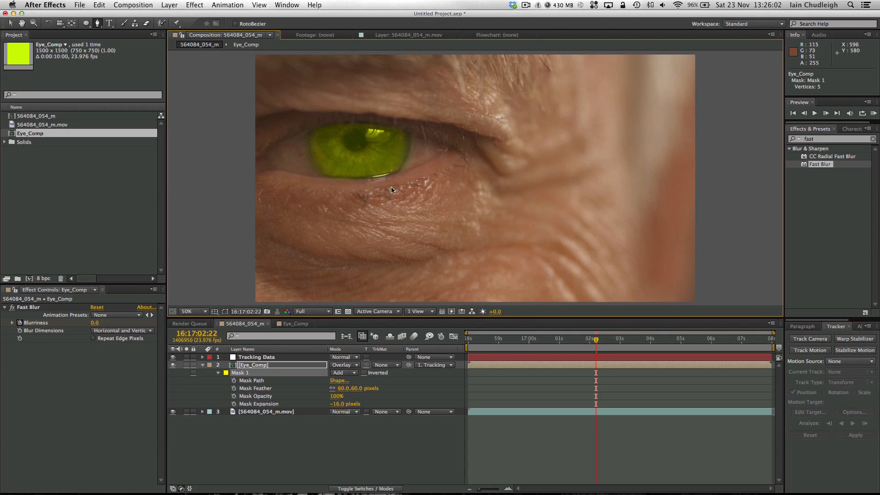
{"action": "left_click_drag", "start_coordinate": [573, 341], "coordinate": [649, 344]}
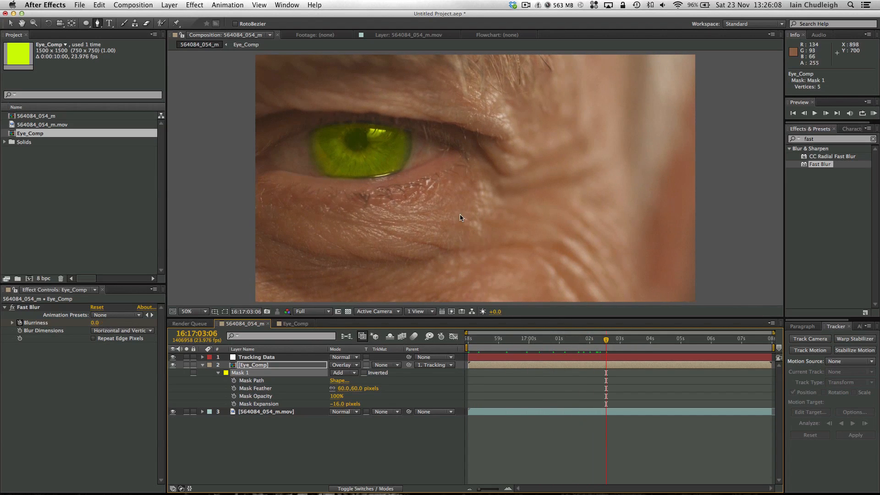
{"action": "mouse_move", "coordinate": [335, 404]}
{"action": "left_mouse_down"}
{"action": "mouse_move", "coordinate": [371, 390]}
{"action": "mouse_move", "coordinate": [410, 392]}
{"action": "mouse_move", "coordinate": [383, 396]}
{"action": "left_mouse_up"}
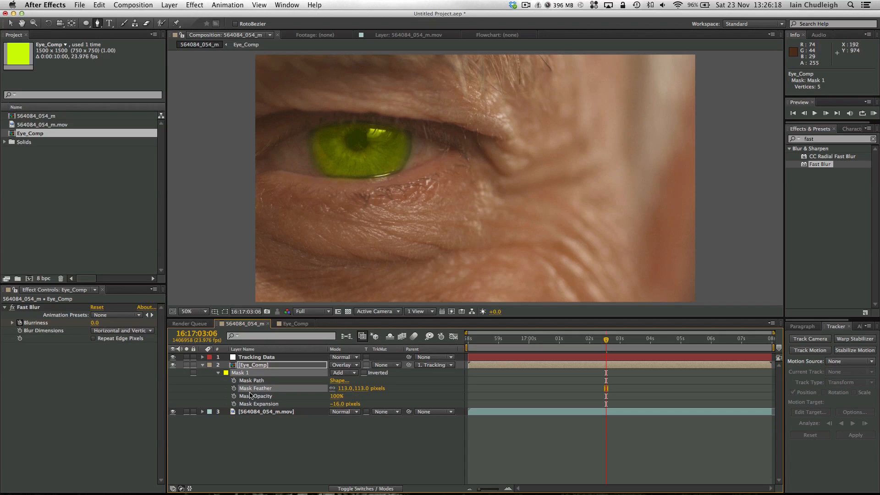
Add a circular mask over the pupil on the Eye_Comp layer with the Ellipse tool.
{"action": "left_click", "coordinate": [258, 369]}
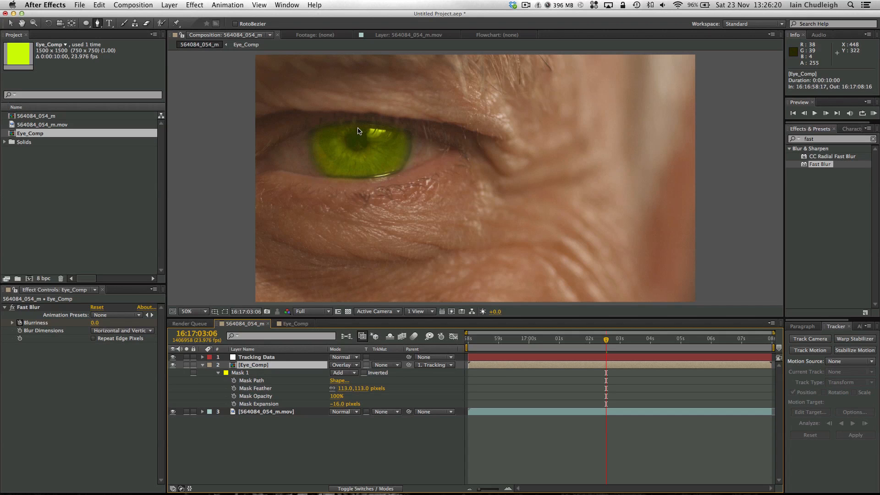
{"action": "key", "text": "period"}
{"action": "left_click_drag", "start_coordinate": [228, 93], "coordinate": [374, 238]}
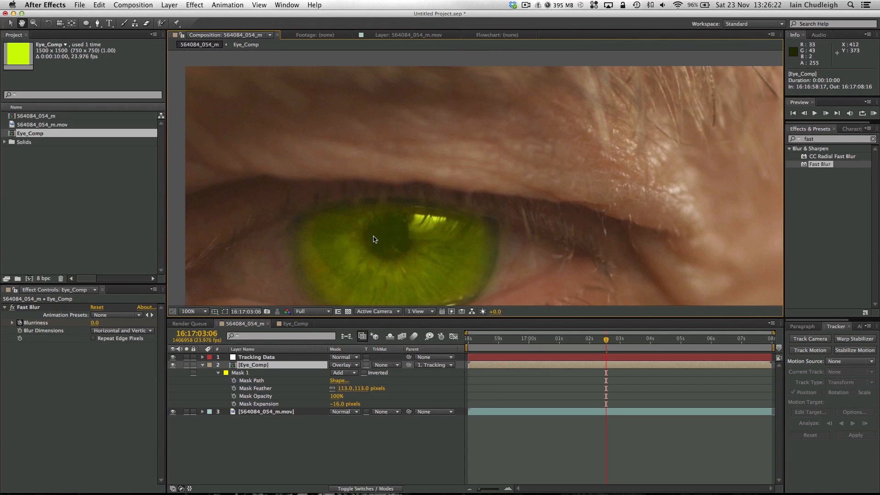
{"action": "key", "text": "period"}
{"action": "left_click_drag", "start_coordinate": [346, 283], "coordinate": [522, 153]}
{"action": "left_click_drag", "start_coordinate": [470, 162], "coordinate": [466, 203]}
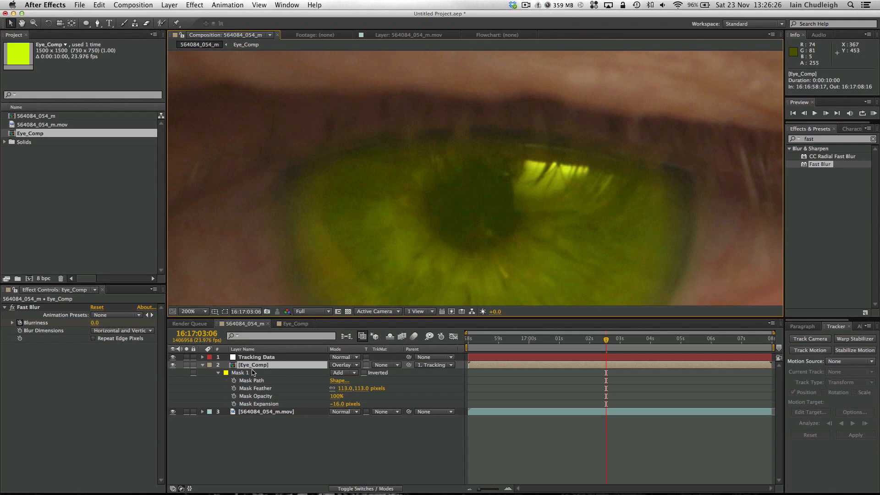
{"action": "key", "text": "q"}
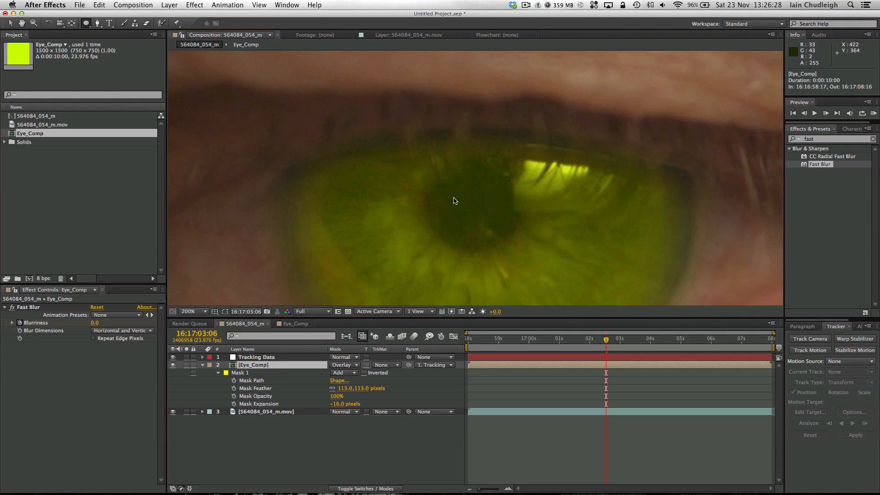
{"action": "mouse_move", "coordinate": [457, 197]}
{"action": "left_mouse_down"}
{"action": "mouse_move", "coordinate": [486, 205]}
{"action": "mouse_move", "coordinate": [520, 183]}
{"action": "mouse_move", "coordinate": [506, 173]}
{"action": "left_mouse_up"}
{"action": "key", "text": "v"}
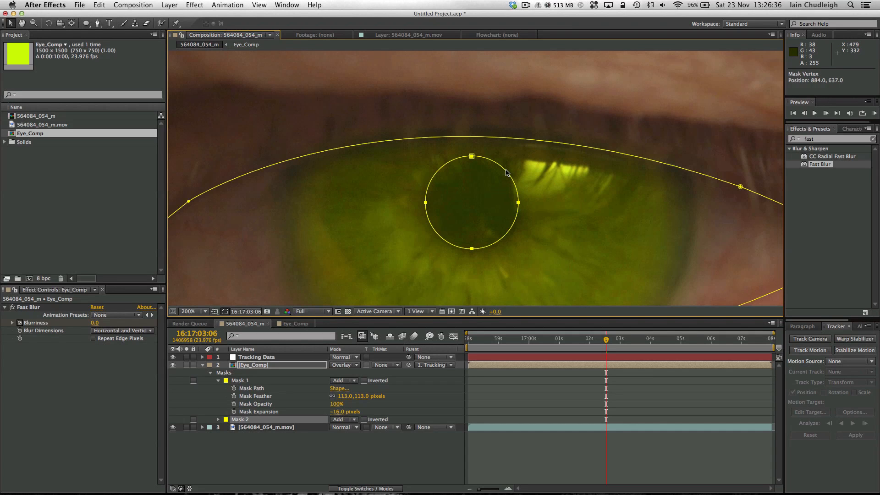
Set the pupil mask to Subtract with a 52-pixel feather and -9-pixel expansion, and hide the layer controls.
{"action": "left_click", "coordinate": [342, 420]}
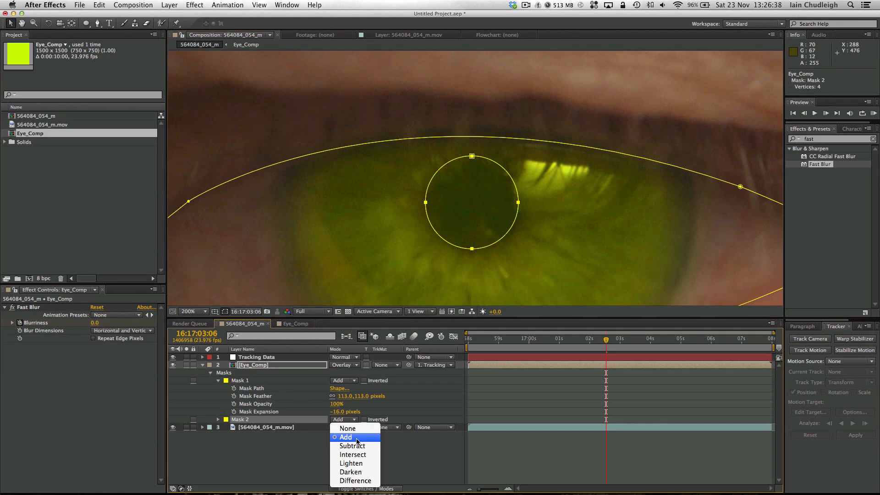
{"action": "left_click", "coordinate": [344, 435]}
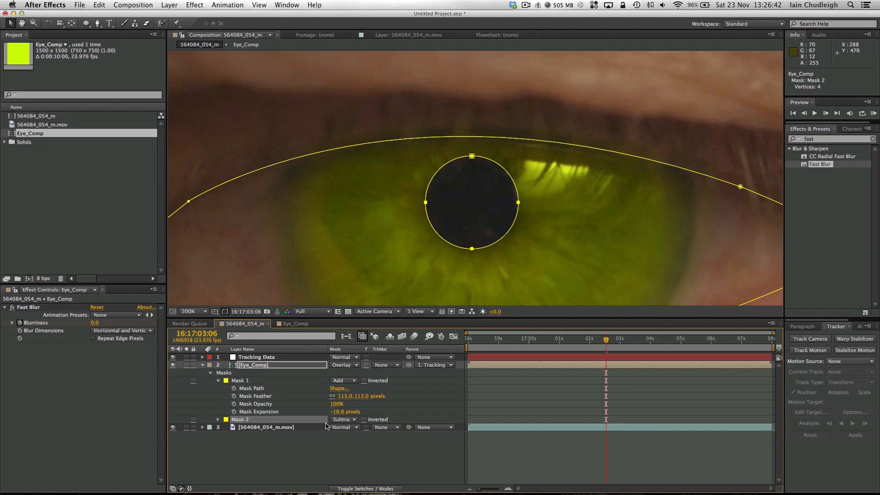
{"action": "left_click", "coordinate": [218, 419]}
{"action": "mouse_move", "coordinate": [333, 452]}
{"action": "left_mouse_down"}
{"action": "mouse_move", "coordinate": [370, 434]}
{"action": "mouse_move", "coordinate": [345, 451]}
{"action": "left_mouse_up"}
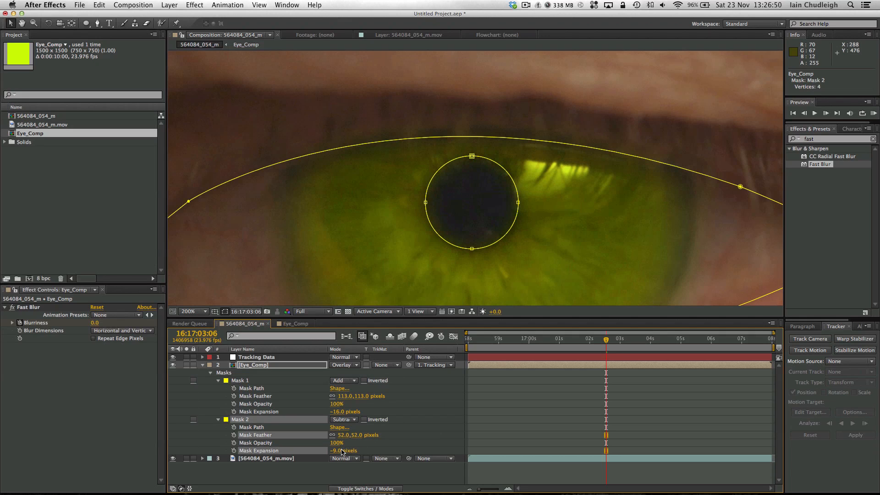
{"action": "key", "text": "super+shift+h"}
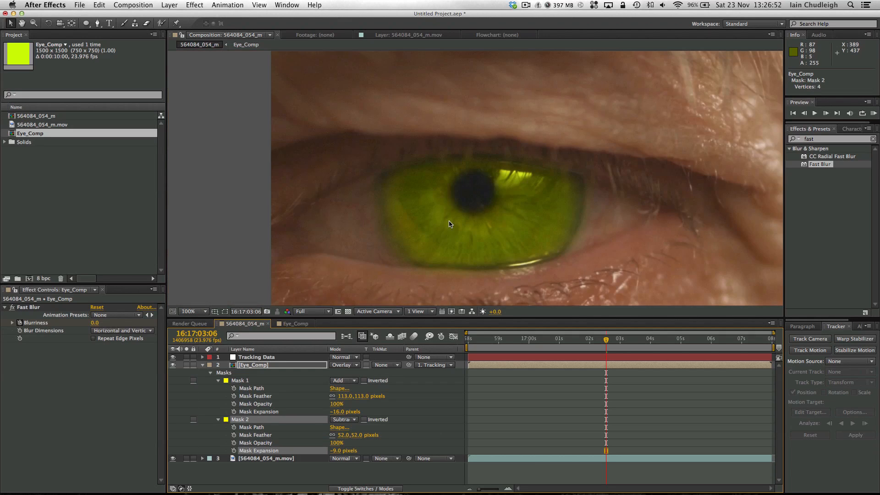
Set the pupil mask's opacity to 90% and check the eye across the footage.
{"action": "key", "text": "comma"}
{"action": "key", "text": "comma"}
{"action": "key", "text": "comma"}
{"action": "key", "text": "comma"}
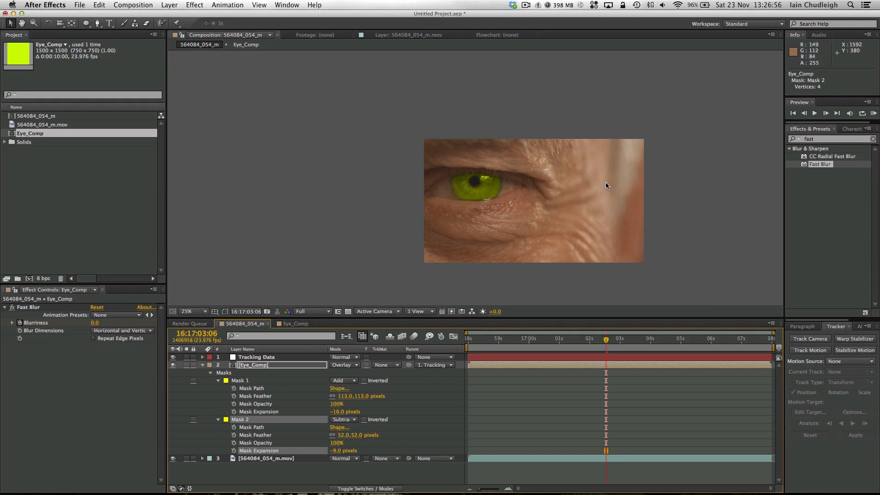
{"action": "key", "text": "period"}
{"action": "left_click_drag", "start_coordinate": [335, 443], "coordinate": [316, 449]}
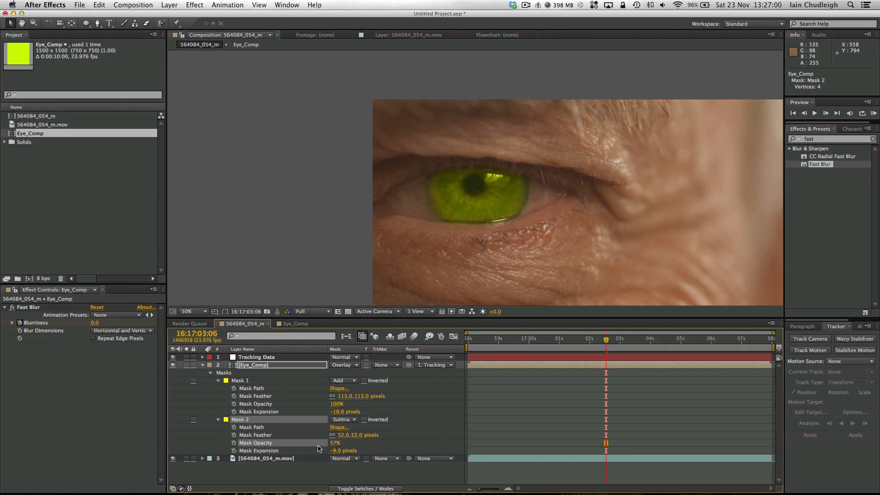
{"action": "left_click", "coordinate": [350, 444]}
{"action": "left_click_drag", "start_coordinate": [335, 444], "coordinate": [340, 444]}
{"action": "left_click", "coordinate": [339, 443]}
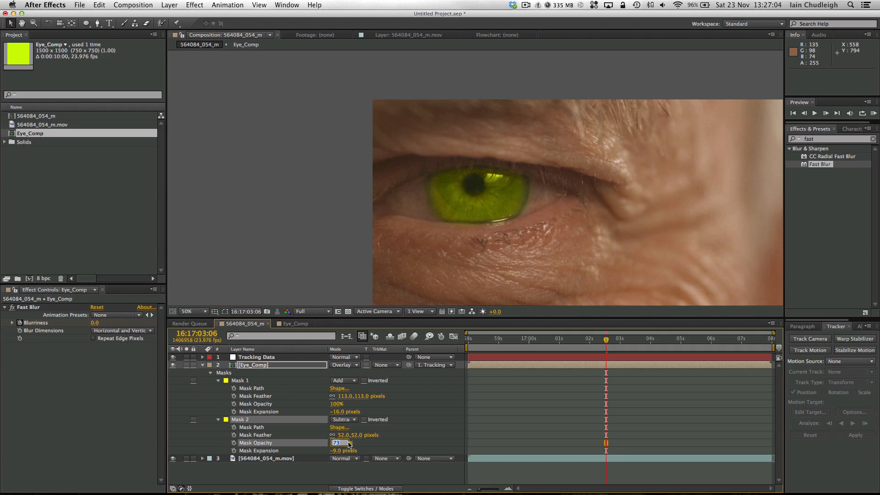
{"action": "type", "text": "90"}
{"action": "key", "text": "Return"}
{"action": "left_click_drag", "start_coordinate": [554, 337], "coordinate": [496, 356]}
{"action": "mouse_move", "coordinate": [592, 356]}
{"action": "left_mouse_down"}
{"action": "mouse_move", "coordinate": [617, 357]}
{"action": "mouse_move", "coordinate": [601, 359]}
{"action": "left_mouse_up"}
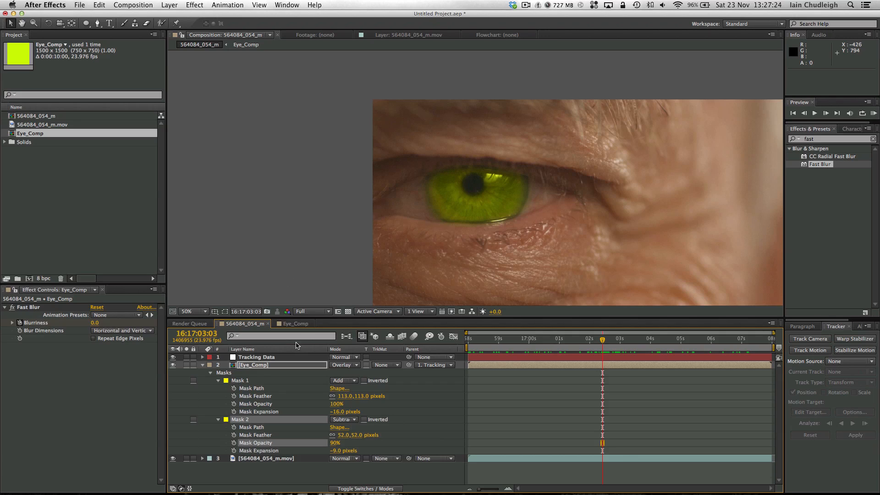
Duplicate the Eye_Comp composition in the project and rename the copy Eye_Reveal.
{"action": "left_click", "coordinate": [295, 324]}
{"action": "left_click", "coordinate": [202, 356]}
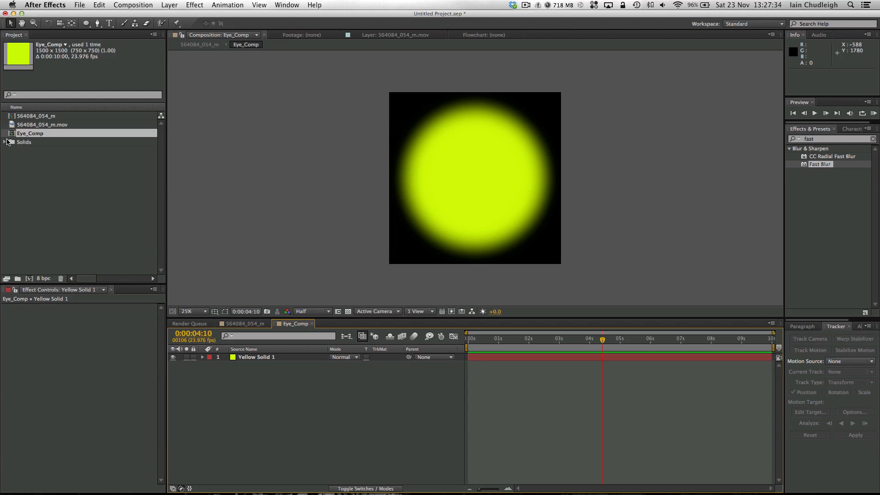
{"action": "left_click", "coordinate": [22, 134]}
{"action": "key", "text": "super+d"}
{"action": "left_click", "coordinate": [42, 180]}
{"action": "left_click", "coordinate": [33, 143]}
{"action": "key", "text": "Return"}
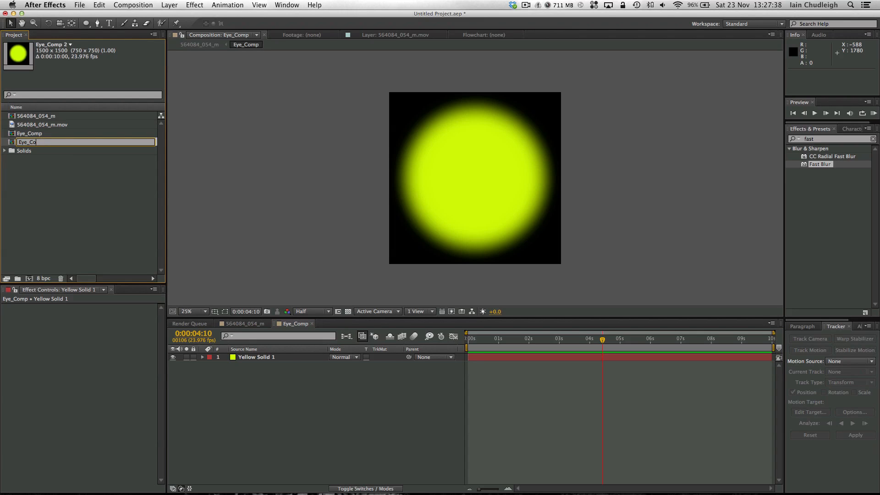
{"action": "type", "text": "Eye_Reva"}
{"action": "key", "text": "BackSpace"}
{"action": "type", "text": "eal"}
{"action": "key", "text": "Return"}
Open the Eye_Reveal composition, return to its first frame, and delete the yellow solid.
{"action": "double_click", "coordinate": [31, 144]}
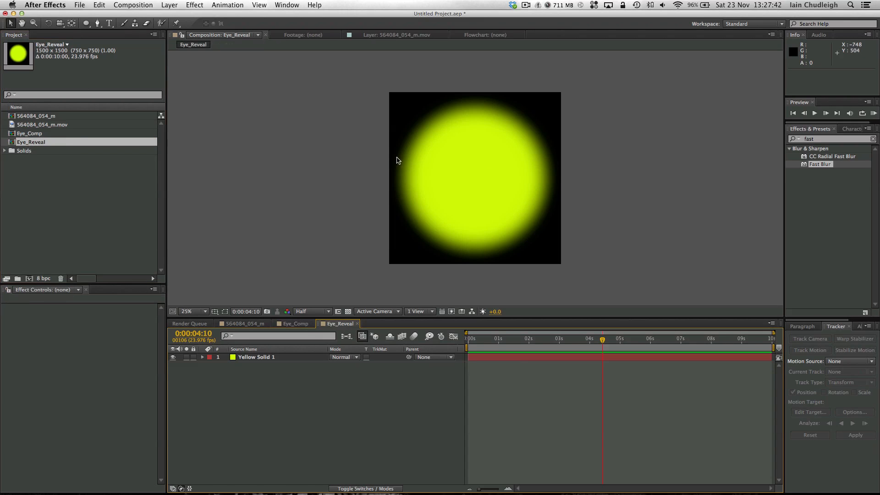
{"action": "key", "text": "Home"}
{"action": "left_click", "coordinate": [280, 359]}
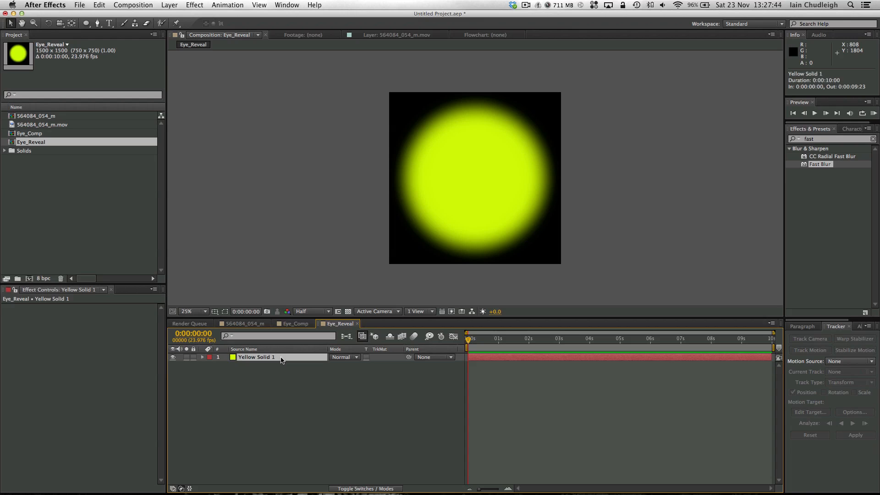
{"action": "key", "text": "Delete"}
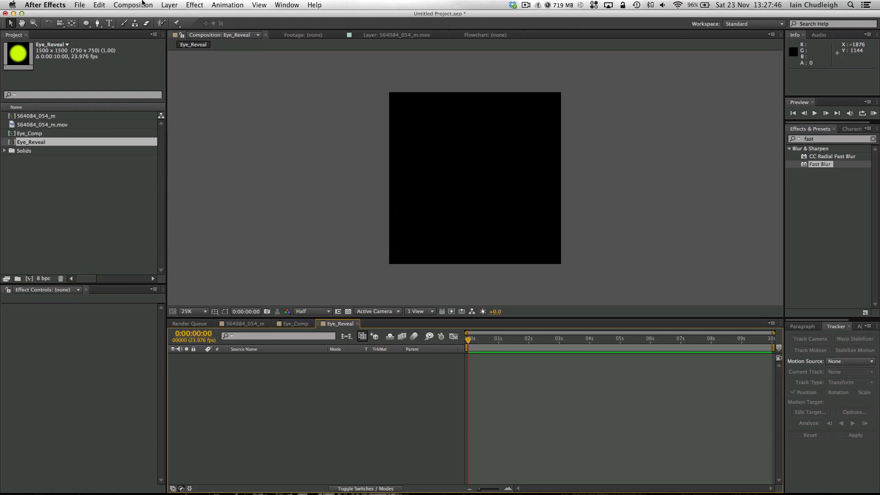
Add a black 1500 x 1500 pixel solid to the Eye_Reveal composition.
{"action": "left_click", "coordinate": [168, 5]}
{"action": "mouse_move", "coordinate": [170, 20]}
{"action": "left_click", "coordinate": [303, 27]}
{"action": "left_click", "coordinate": [405, 270]}
{"action": "left_click_drag", "start_coordinate": [89, 180], "coordinate": [9, 186]}
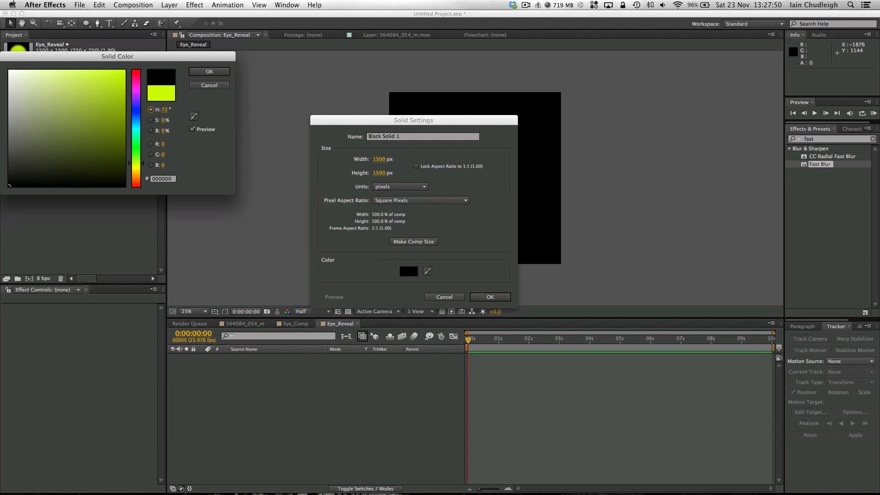
{"action": "key", "text": "Return"}
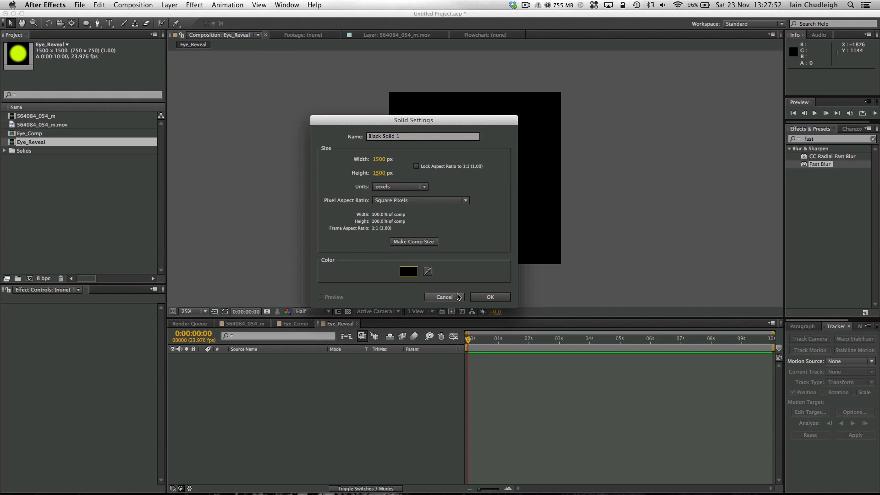
{"action": "key", "text": "Return"}
Add a white (FFFFFF) 1500 x 1500 pixel solid above the black solid.
{"action": "key", "text": "super+y"}
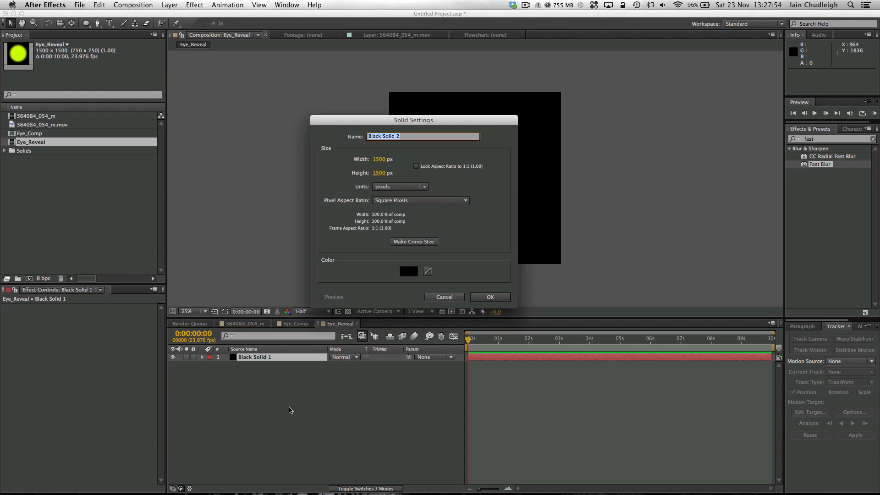
{"action": "left_click", "coordinate": [408, 271]}
{"action": "left_click_drag", "start_coordinate": [72, 99], "coordinate": [1, 26]}
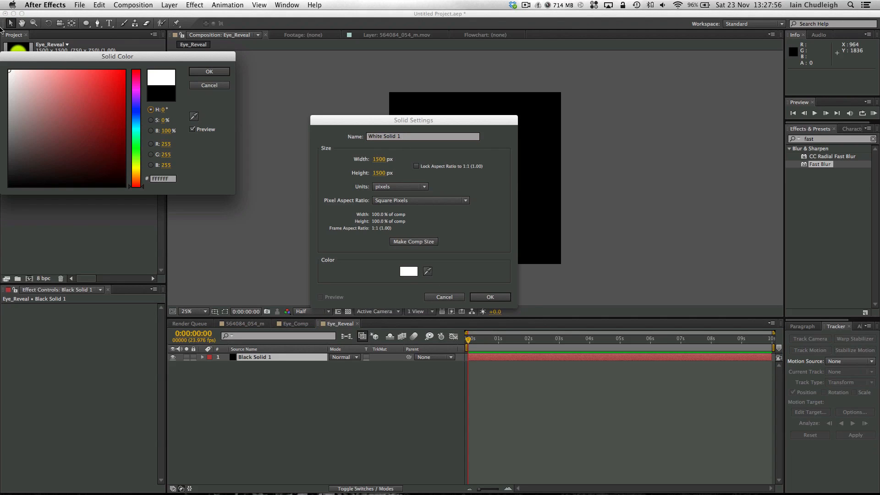
{"action": "key", "text": "Return"}
{"action": "key", "text": "Return"}
Add a full-size circular mask to the white solid and keyframe its expansion at -759 pixels on the first frame.
{"action": "left_click", "coordinate": [262, 359]}
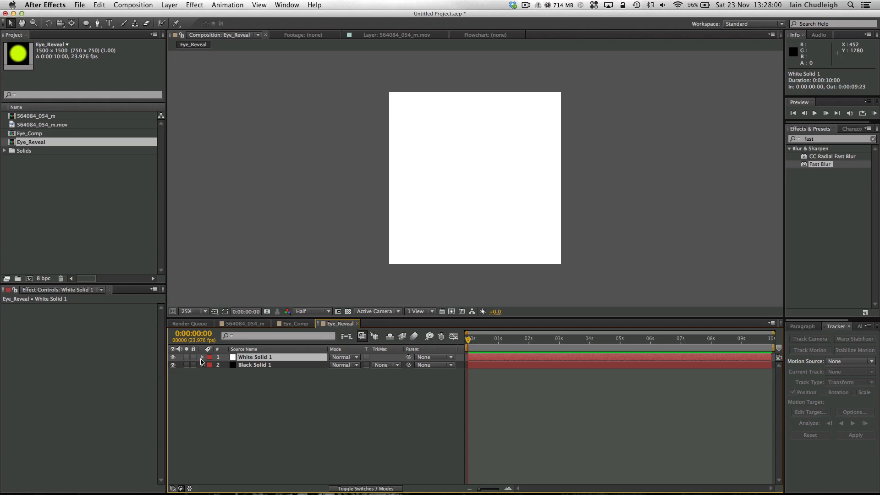
{"action": "double_click", "coordinate": [86, 23]}
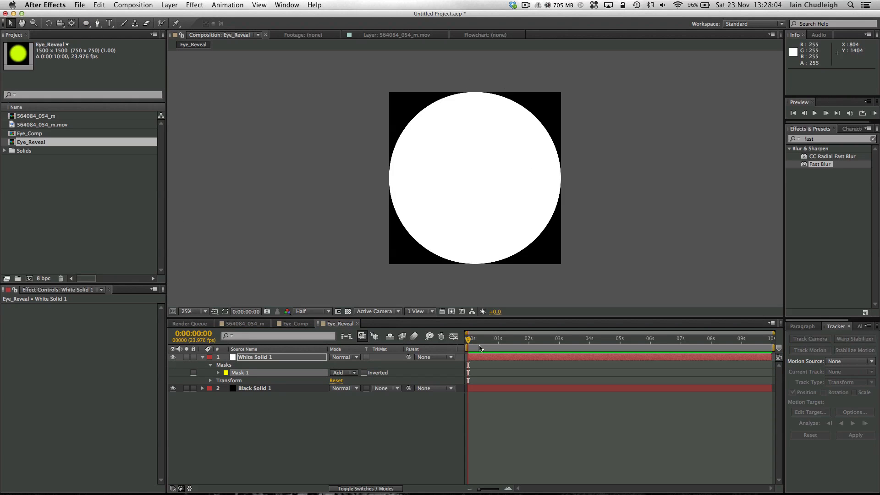
{"action": "left_click_drag", "start_coordinate": [479, 342], "coordinate": [498, 352]}
{"action": "left_click", "coordinate": [218, 373]}
{"action": "left_click_drag", "start_coordinate": [333, 405], "coordinate": [297, 405]}
{"action": "left_click_drag", "start_coordinate": [498, 340], "coordinate": [417, 347]}
{"action": "left_click_drag", "start_coordinate": [336, 406], "coordinate": [28, 410]}
{"action": "left_click", "coordinate": [234, 404]}
Increase the mask expansion at 0:00:01:00 to keyframe the circle's growth, and preview the animation.
{"action": "left_click", "coordinate": [499, 342]}
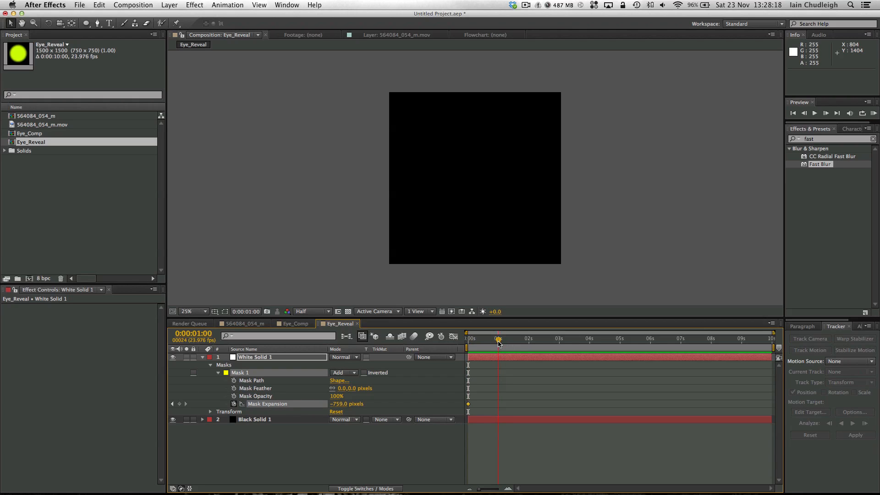
{"action": "left_click_drag", "start_coordinate": [336, 406], "coordinate": [851, 424]}
{"action": "mouse_move", "coordinate": [476, 349]}
{"action": "left_mouse_down"}
{"action": "mouse_move", "coordinate": [468, 348]}
{"action": "mouse_move", "coordinate": [495, 348]}
{"action": "mouse_move", "coordinate": [473, 349]}
{"action": "left_mouse_up"}
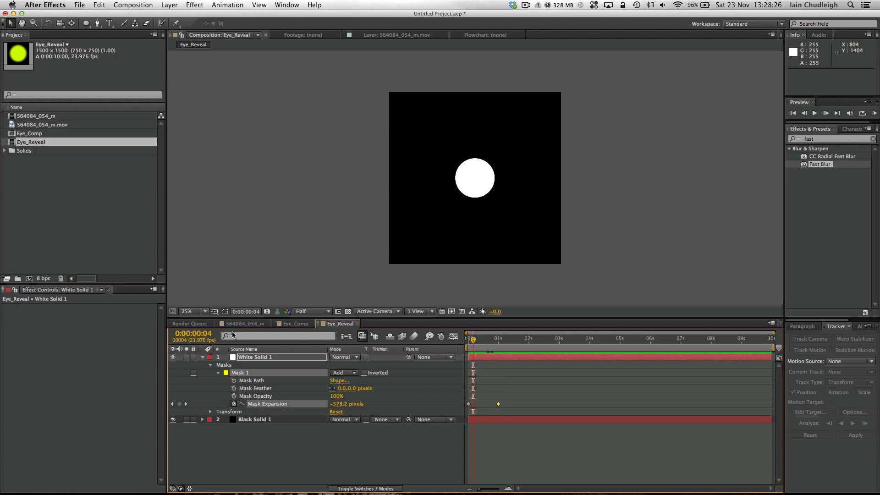
Place Eye_Reveal above the yellow solid in Eye_Comp, set its blending mode to Stencil Luma, and check the main composition.
{"action": "left_click", "coordinate": [290, 324]}
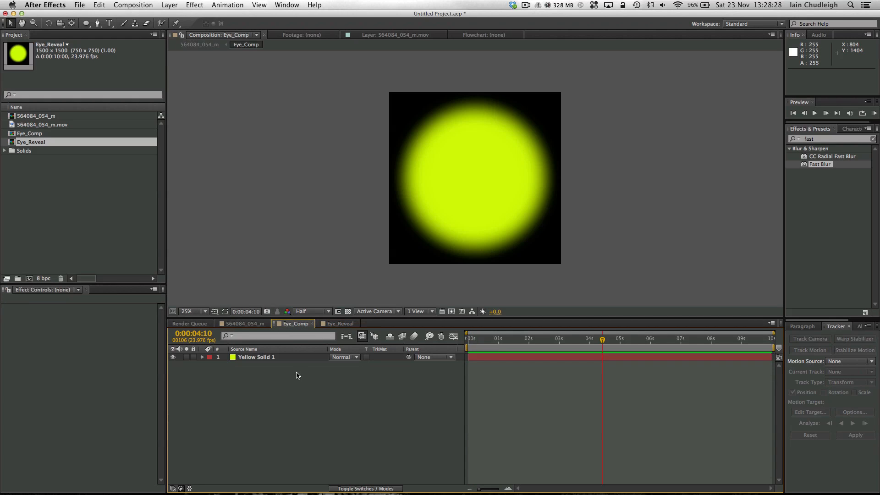
{"action": "left_click_drag", "start_coordinate": [32, 142], "coordinate": [321, 370]}
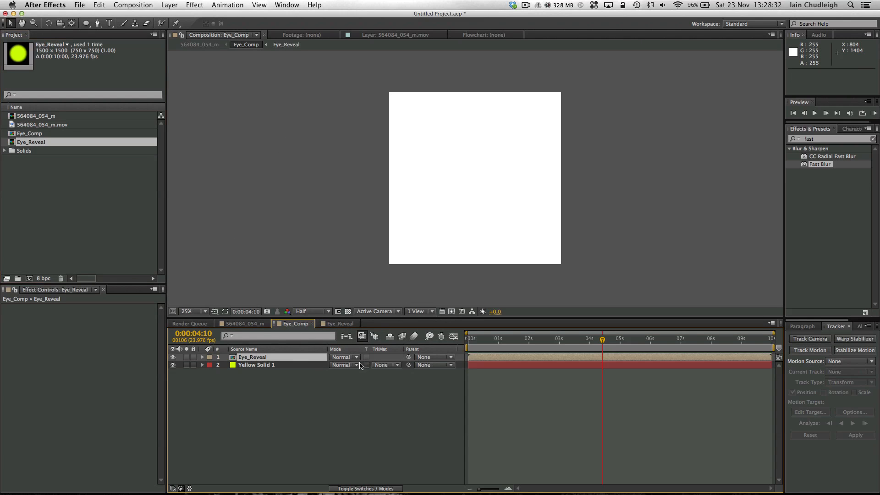
{"action": "left_click", "coordinate": [341, 357]}
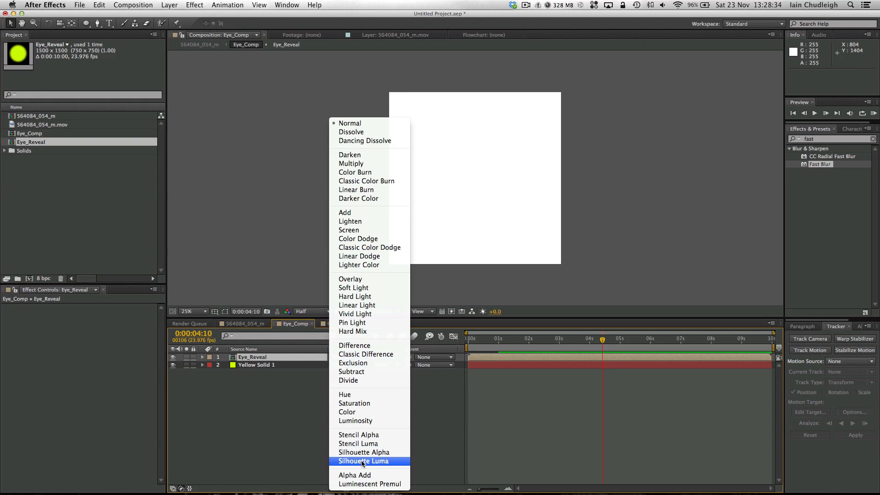
{"action": "left_click", "coordinate": [362, 459]}
{"action": "mouse_move", "coordinate": [478, 340]}
{"action": "left_mouse_down"}
{"action": "mouse_move", "coordinate": [467, 340]}
{"action": "mouse_move", "coordinate": [485, 341]}
{"action": "mouse_move", "coordinate": [480, 351]}
{"action": "mouse_move", "coordinate": [463, 351]}
{"action": "mouse_move", "coordinate": [497, 342]}
{"action": "mouse_move", "coordinate": [463, 342]}
{"action": "mouse_move", "coordinate": [499, 341]}
{"action": "mouse_move", "coordinate": [472, 342]}
{"action": "left_mouse_up"}
{"action": "left_click", "coordinate": [355, 357]}
{"action": "left_click", "coordinate": [362, 444]}
{"action": "left_click", "coordinate": [238, 324]}
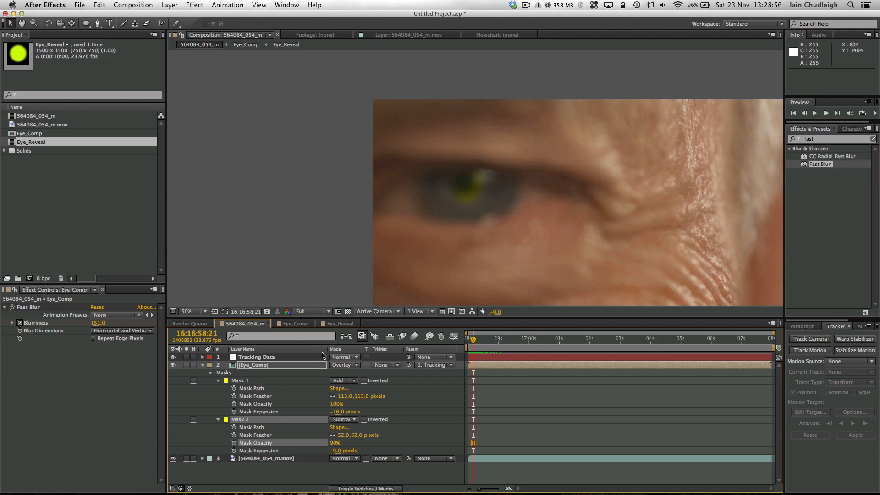
Shift the Eye_Reveal layer in Eye_Comp to start at 0:00:01:02 and enable time remapping on it.
{"action": "left_click", "coordinate": [289, 324]}
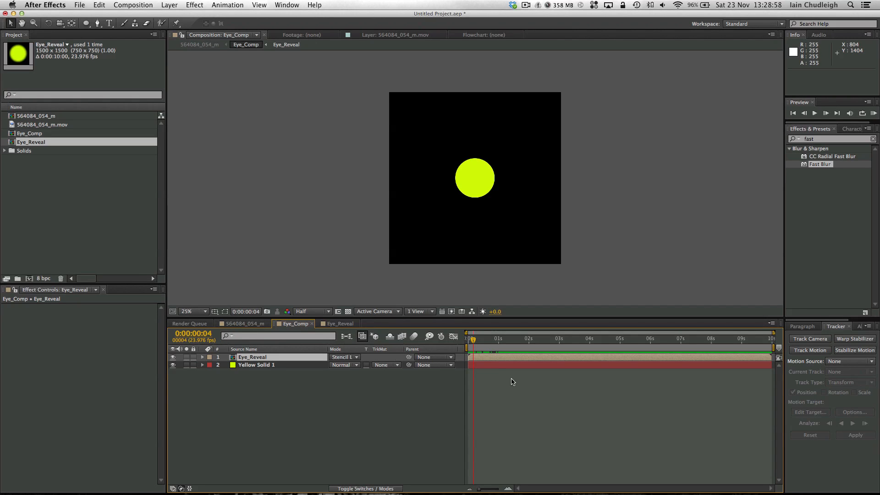
{"action": "left_click_drag", "start_coordinate": [498, 360], "coordinate": [519, 356]}
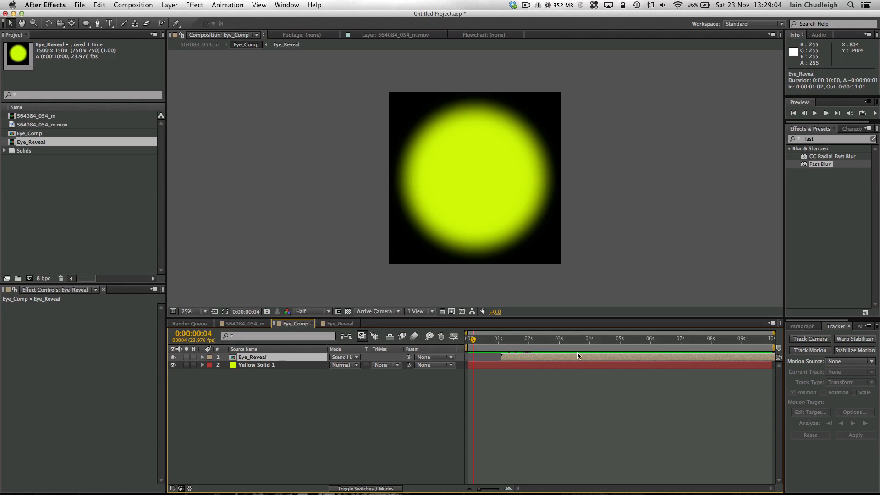
{"action": "right_click", "coordinate": [255, 359]}
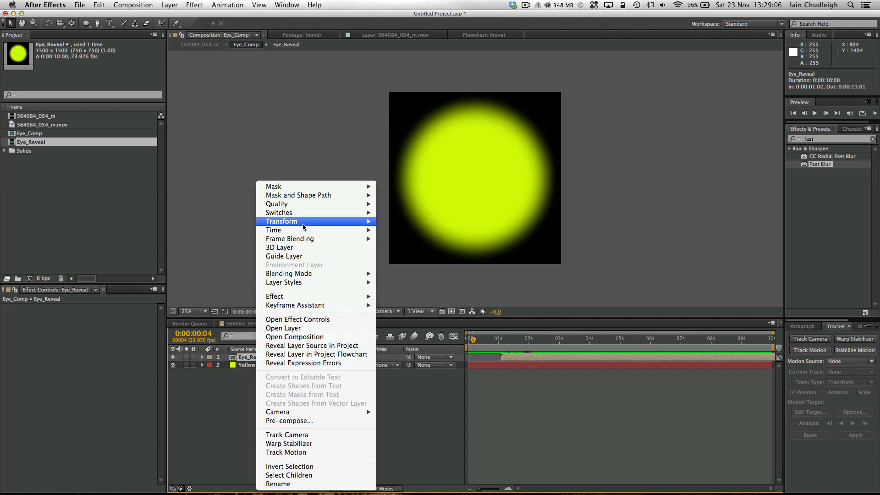
{"action": "mouse_move", "coordinate": [301, 233]}
{"action": "left_click", "coordinate": [383, 234]}
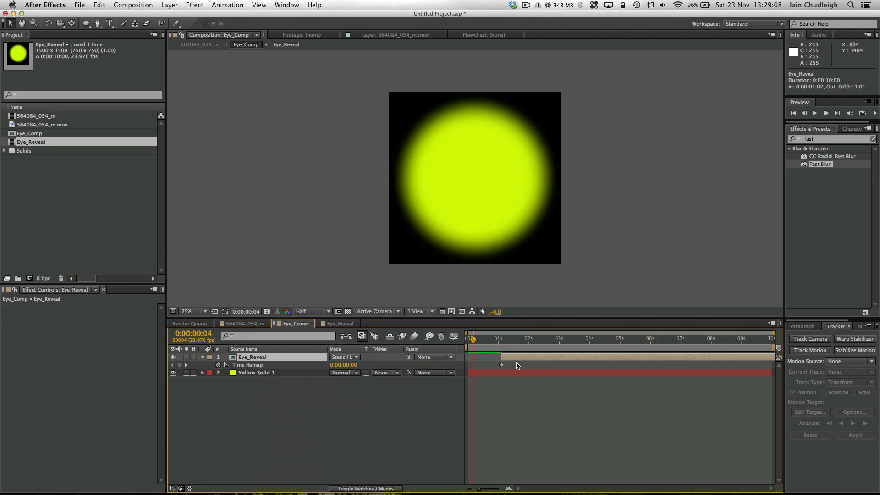
Extend the Eye_Reveal layer's in point to -0:00:00:12 and shift the start of its reveal to about 0:00:01:10.
{"action": "left_click_drag", "start_coordinate": [499, 360], "coordinate": [457, 360]}
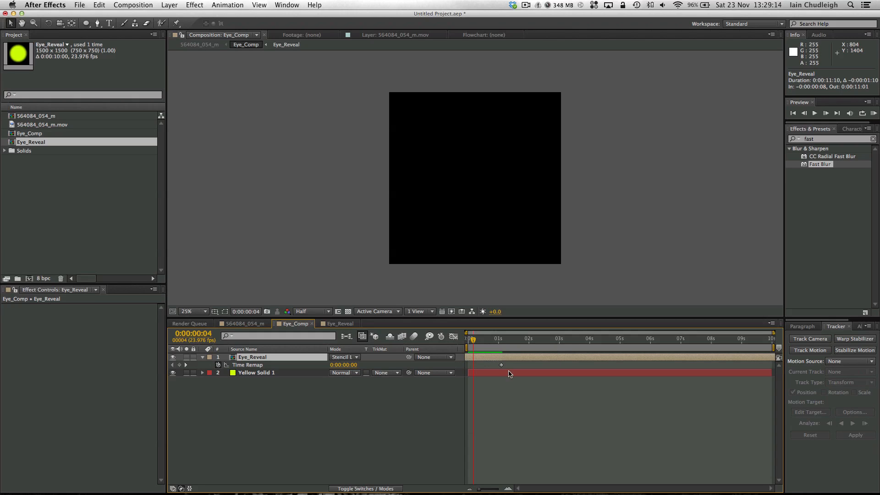
{"action": "left_click_drag", "start_coordinate": [550, 360], "coordinate": [555, 353]}
{"action": "left_click_drag", "start_coordinate": [508, 339], "coordinate": [506, 340]}
{"action": "left_click_drag", "start_coordinate": [570, 358], "coordinate": [484, 361]}
{"action": "left_click_drag", "start_coordinate": [633, 355], "coordinate": [716, 349]}
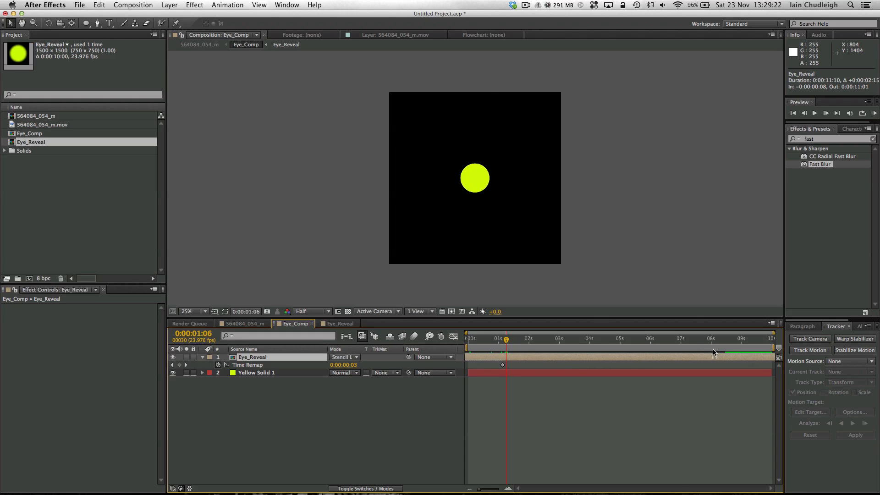
{"action": "left_click_drag", "start_coordinate": [488, 355], "coordinate": [457, 357]}
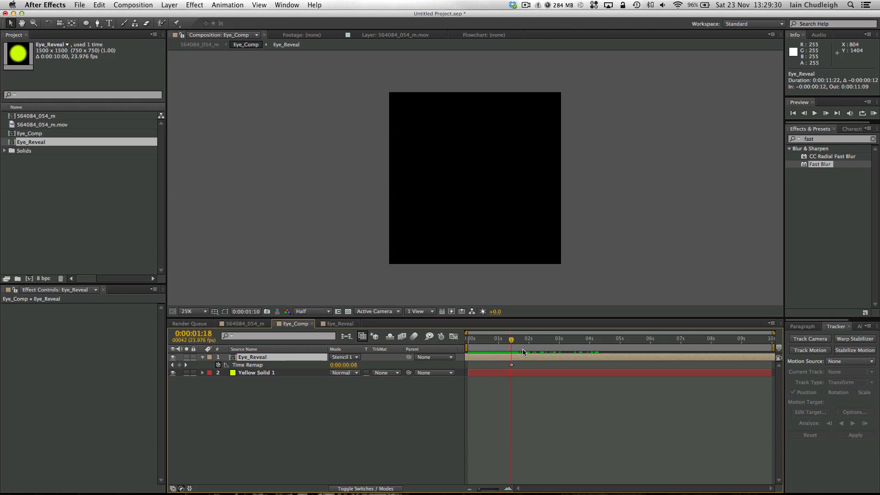
Check the timing of the eye reveal over the footage in the 564084_054_m composition.
{"action": "left_click", "coordinate": [581, 340]}
{"action": "left_click", "coordinate": [245, 324]}
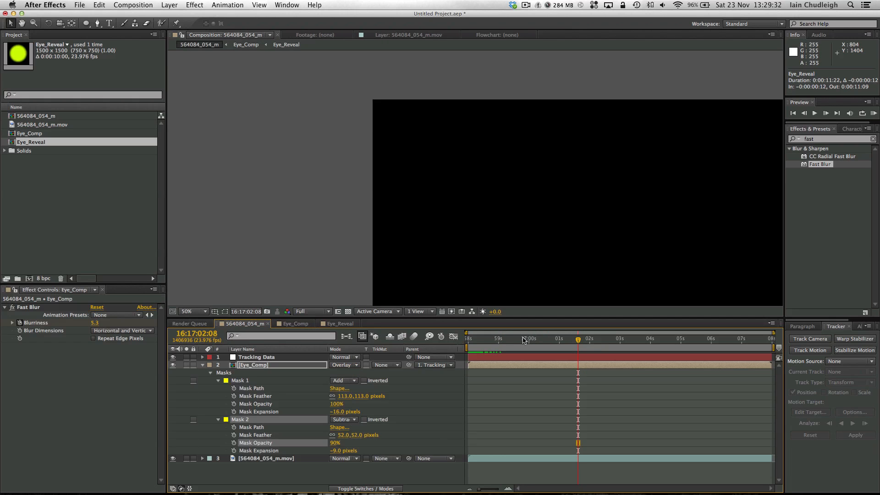
{"action": "left_click_drag", "start_coordinate": [478, 349], "coordinate": [526, 344]}
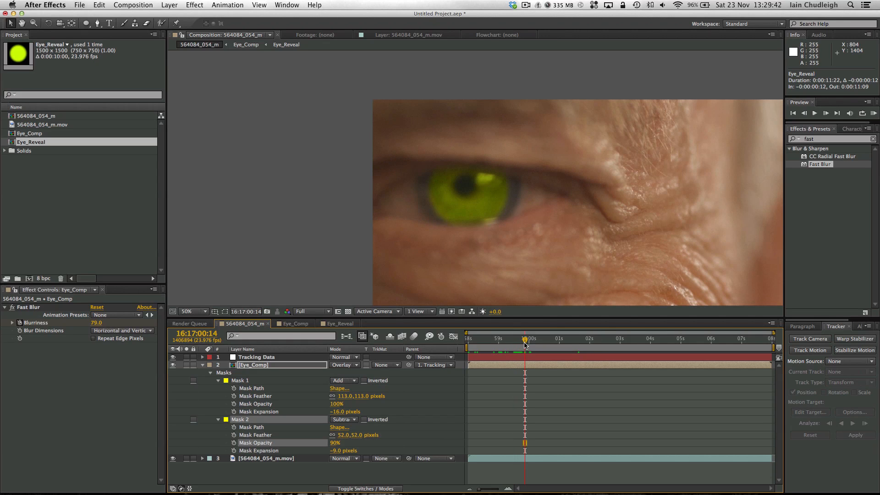
Feather the white solid's mask in Eye_Reveal by 156 pixels.
{"action": "left_click", "coordinate": [348, 323]}
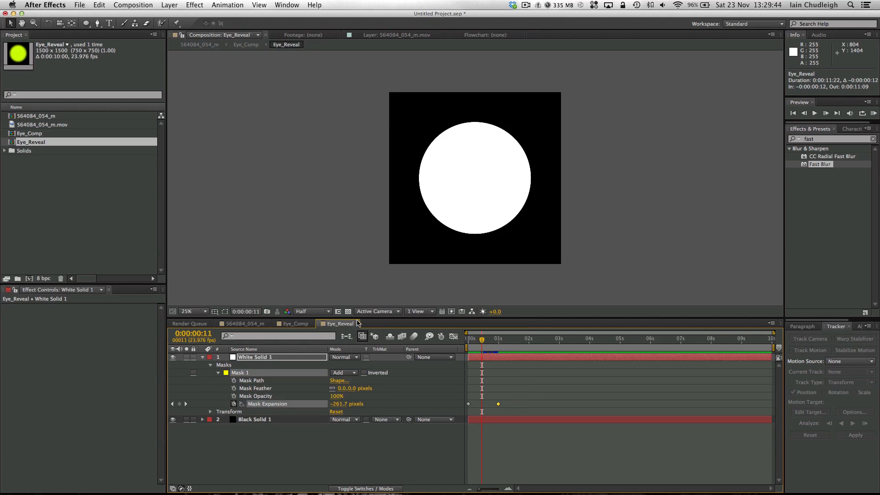
{"action": "left_click_drag", "start_coordinate": [345, 388], "coordinate": [426, 390]}
{"action": "left_click", "coordinate": [812, 139]}
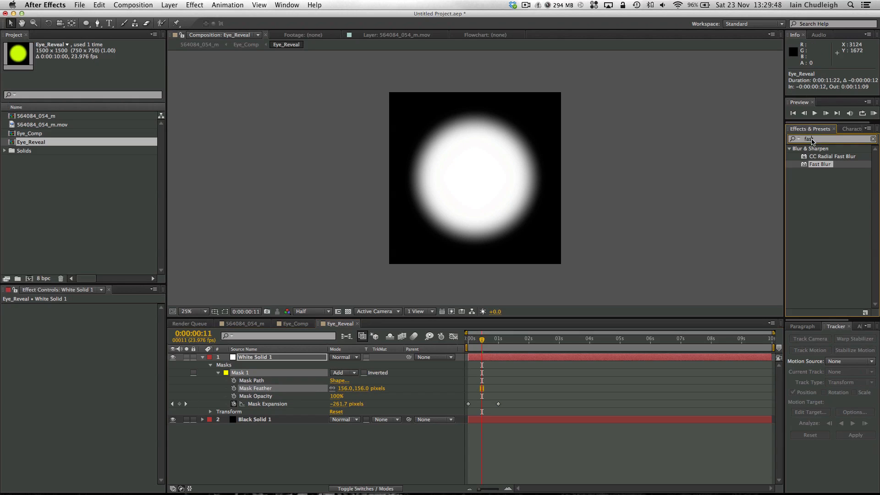
{"action": "type", "text": "turbul"}
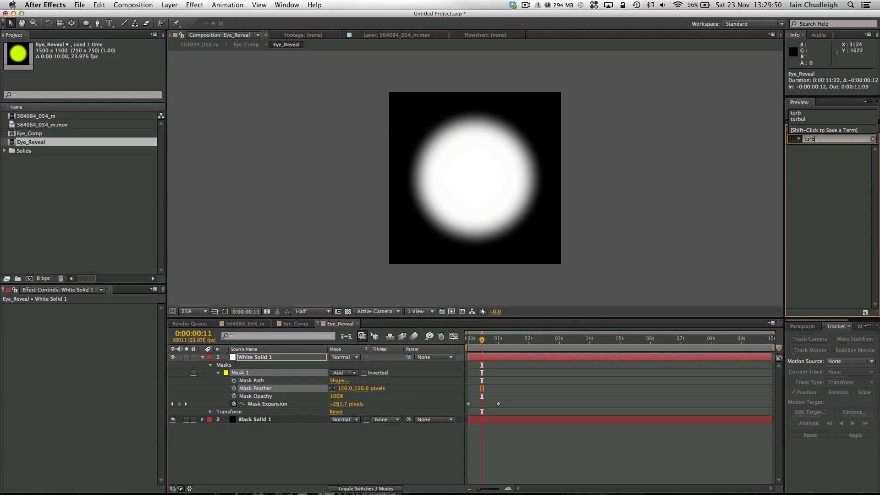
{"action": "key", "text": "BackSpace"}
{"action": "key", "text": "BackSpace"}
{"action": "key", "text": "BackSpace"}
{"action": "key", "text": "BackSpace"}
{"action": "key", "text": "BackSpace"}
{"action": "key", "text": "BackSpace"}
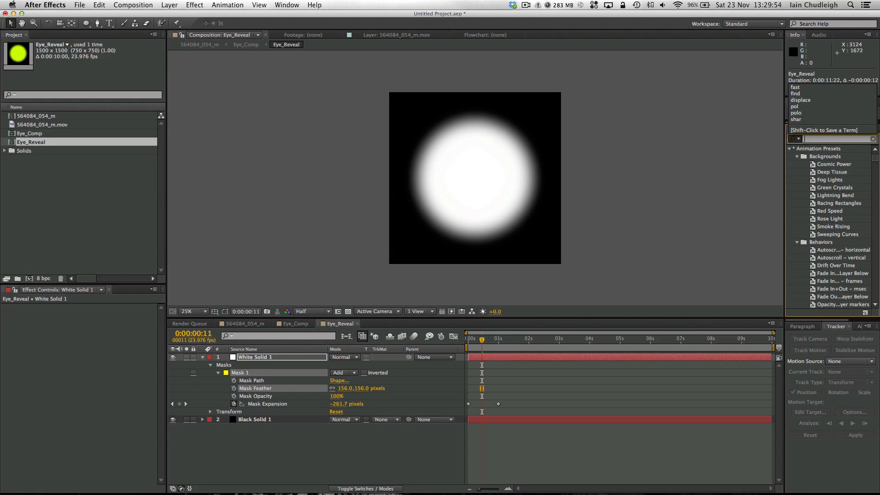
{"action": "key", "text": "Escape"}
Search the effects for "turb" and apply Turbulent Displace to the white solid.
{"action": "left_click", "coordinate": [815, 142]}
{"action": "type", "text": "turb"}
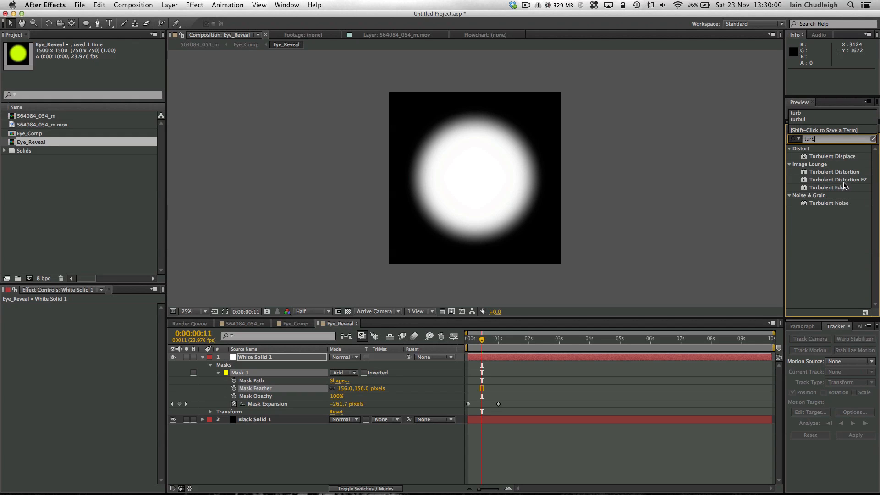
{"action": "left_click_drag", "start_coordinate": [832, 157], "coordinate": [816, 170]}
{"action": "left_click_drag", "start_coordinate": [220, 457], "coordinate": [70, 361]}
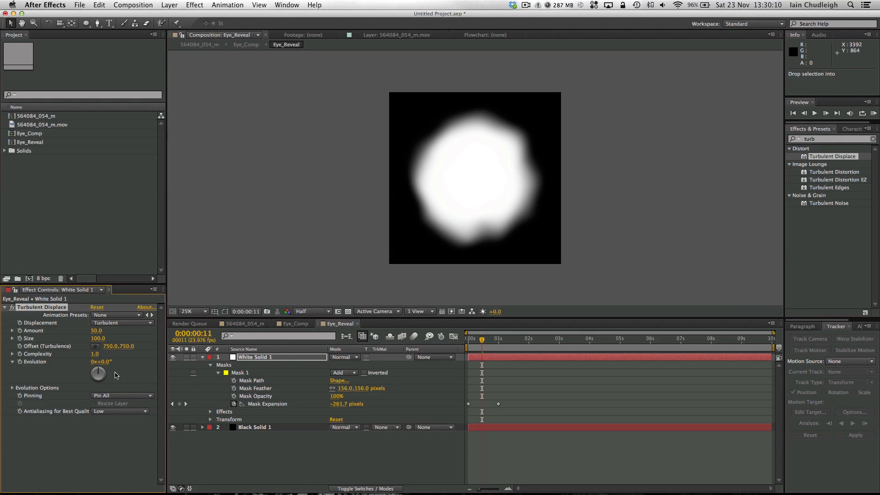
Set Turbulent Displace to a complexity of 4, a size of 59 and an amount of 124.
{"action": "left_click_drag", "start_coordinate": [99, 356], "coordinate": [270, 363]}
{"action": "left_click_drag", "start_coordinate": [203, 362], "coordinate": [203, 364]}
{"action": "mouse_move", "coordinate": [98, 338]}
{"action": "left_mouse_down"}
{"action": "mouse_move", "coordinate": [88, 351]}
{"action": "mouse_move", "coordinate": [120, 333]}
{"action": "mouse_move", "coordinate": [143, 335]}
{"action": "mouse_move", "coordinate": [125, 338]}
{"action": "mouse_move", "coordinate": [113, 358]}
{"action": "mouse_move", "coordinate": [136, 358]}
{"action": "mouse_move", "coordinate": [104, 340]}
{"action": "left_mouse_up"}
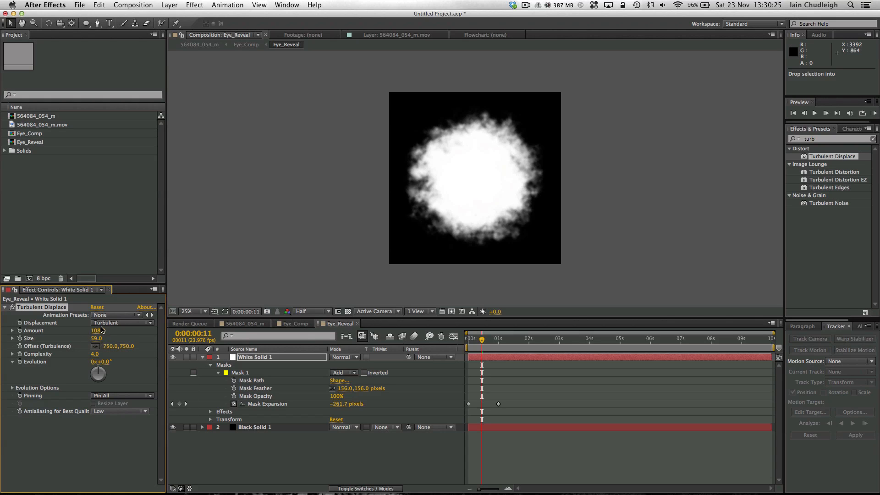
Try Turbulent Smoother displacement on the white solid, and set the displacement type to Bulge.
{"action": "left_click", "coordinate": [131, 323]}
{"action": "left_click", "coordinate": [129, 362]}
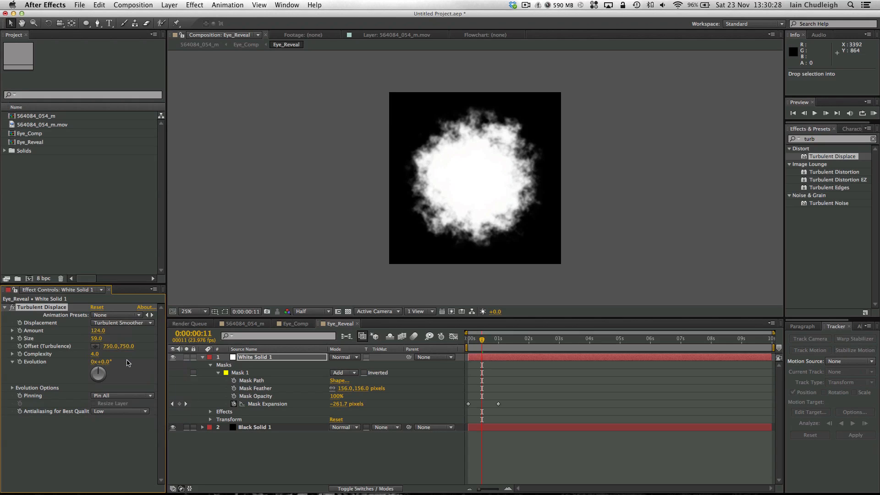
{"action": "left_click", "coordinate": [117, 353]}
{"action": "left_click", "coordinate": [127, 316]}
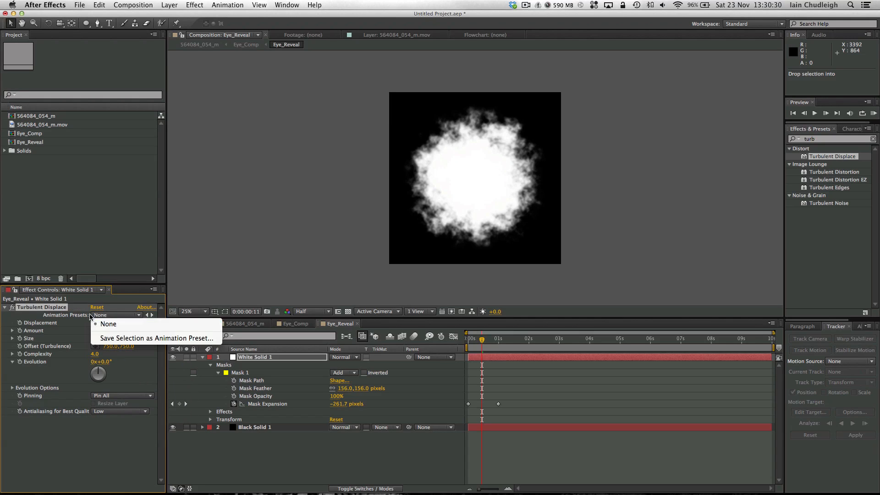
{"action": "left_click", "coordinate": [97, 315]}
{"action": "left_click", "coordinate": [106, 322]}
{"action": "left_click", "coordinate": [109, 342]}
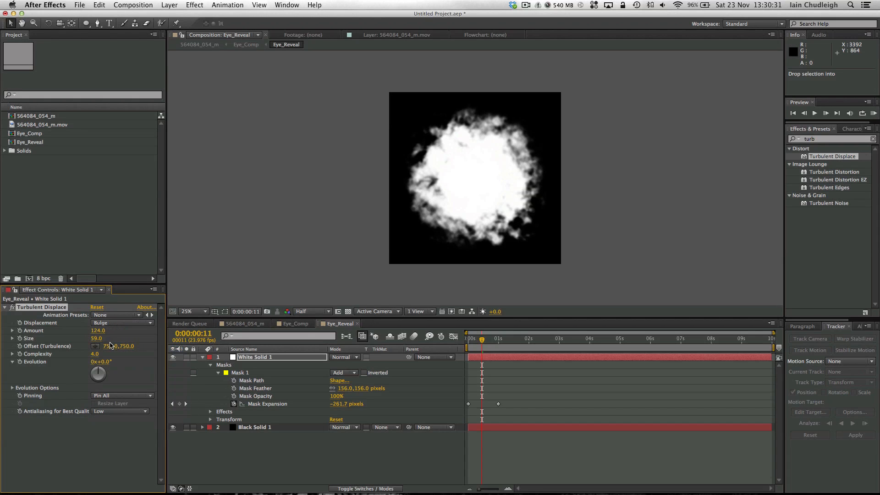
Check the turbulent reveal animation in Eye_Reveal and on the yellow solid in Eye_Comp.
{"action": "mouse_move", "coordinate": [480, 344]}
{"action": "left_mouse_down"}
{"action": "mouse_move", "coordinate": [468, 347]}
{"action": "mouse_move", "coordinate": [506, 349]}
{"action": "mouse_move", "coordinate": [478, 349]}
{"action": "left_mouse_up"}
{"action": "left_click", "coordinate": [294, 323]}
{"action": "left_click_drag", "start_coordinate": [472, 345], "coordinate": [519, 352]}
{"action": "left_click", "coordinate": [272, 428]}
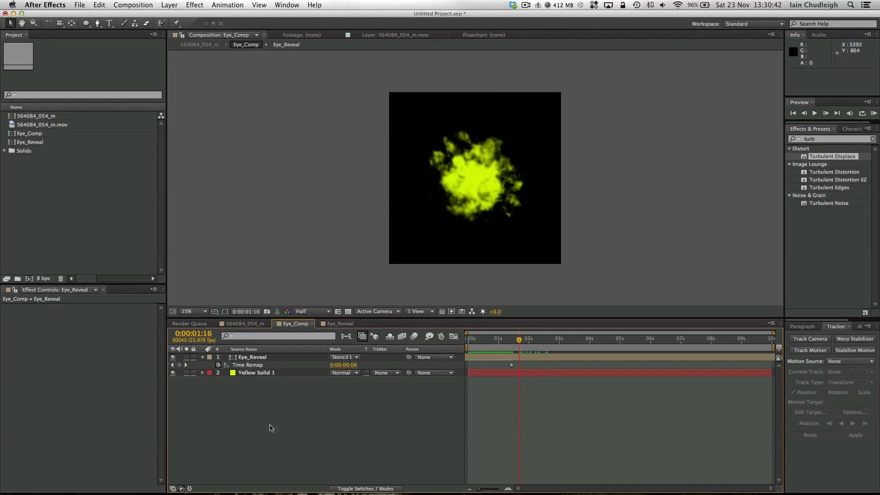
Add an adjustment layer above the Eye_Reveal layer in Eye_Comp and apply a Glow effect to it.
{"action": "right_click", "coordinate": [261, 396]}
{"action": "mouse_move", "coordinate": [345, 400]}
{"action": "left_click", "coordinate": [415, 464]}
{"action": "right_click", "coordinate": [61, 347]}
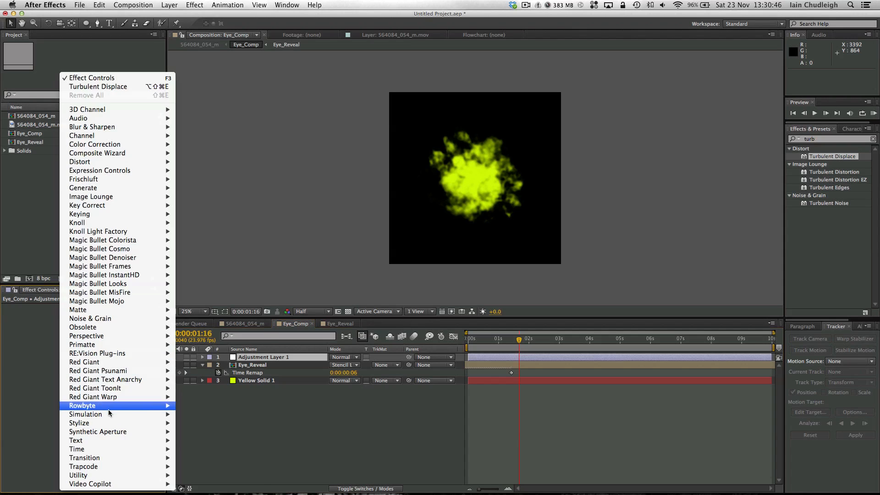
{"action": "mouse_move", "coordinate": [137, 418]}
{"action": "left_click", "coordinate": [217, 418]}
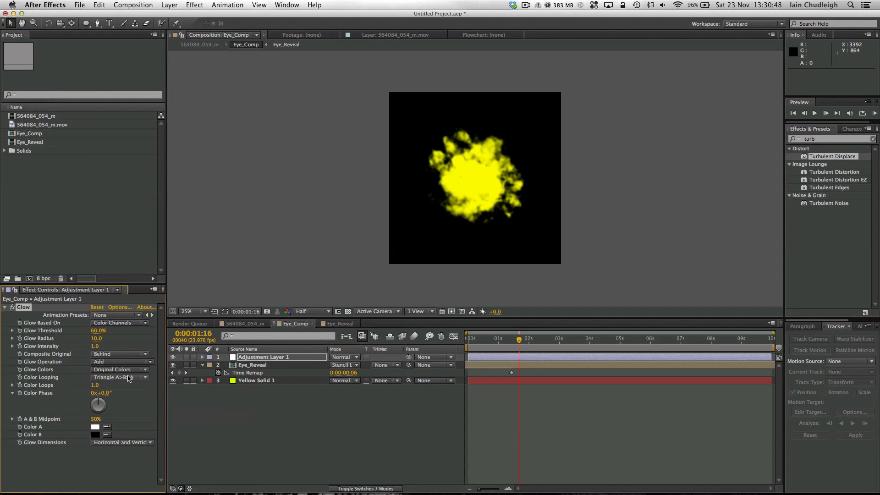
Switch the project to 32 bpc and set the adjustment layer's Glow to radius 210, intensity 0.2 and Screen operation.
{"action": "left_click", "coordinate": [46, 279], "text": "alt"}
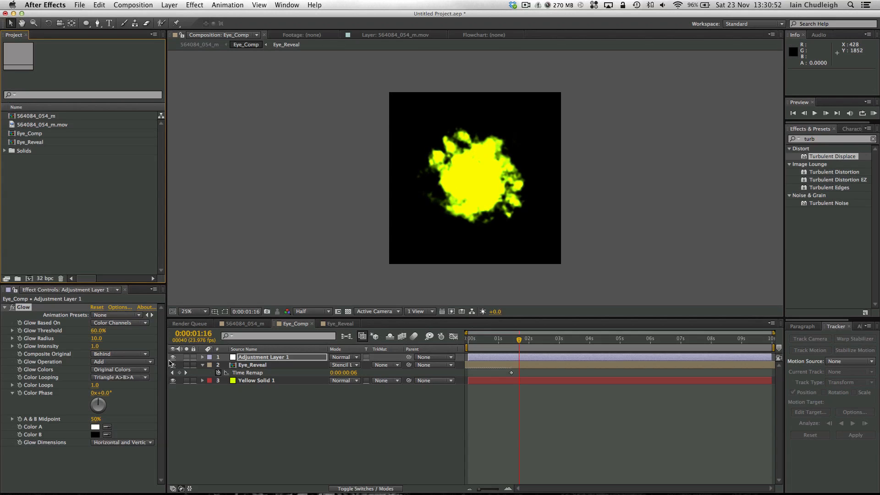
{"action": "left_click_drag", "start_coordinate": [96, 338], "coordinate": [192, 340]}
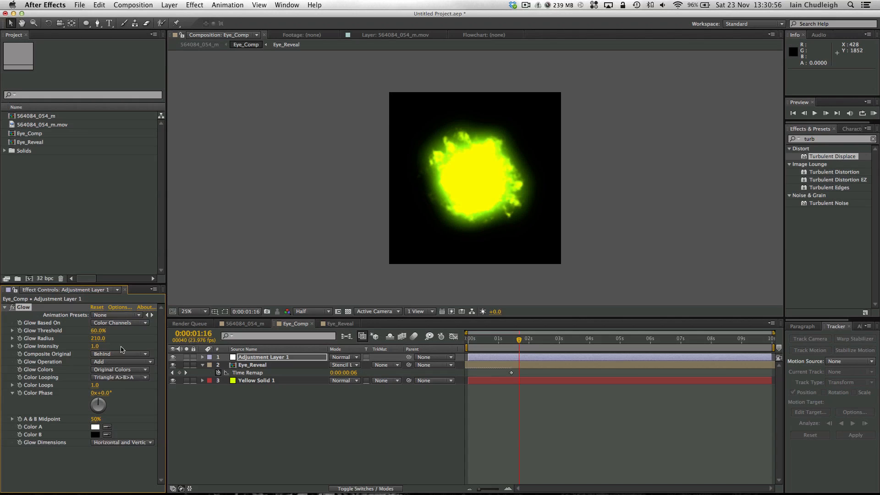
{"action": "left_click_drag", "start_coordinate": [97, 348], "coordinate": [60, 355]}
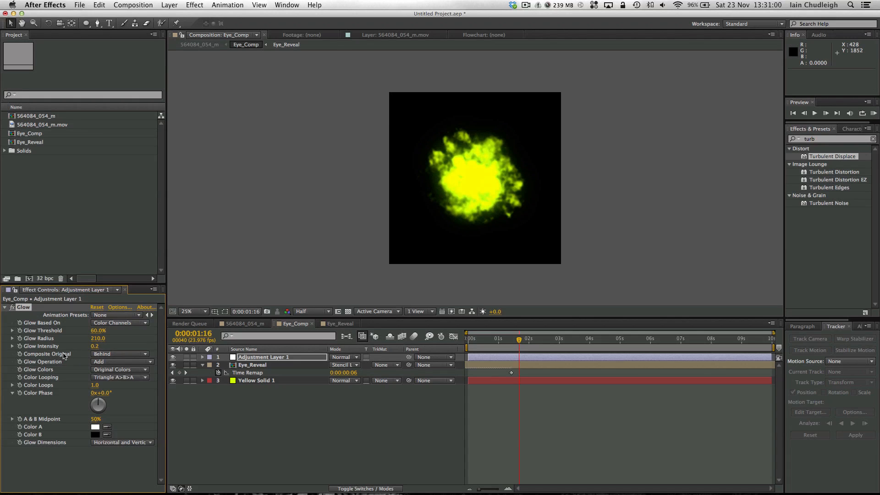
{"action": "left_click", "coordinate": [100, 362]}
{"action": "left_click", "coordinate": [110, 318]}
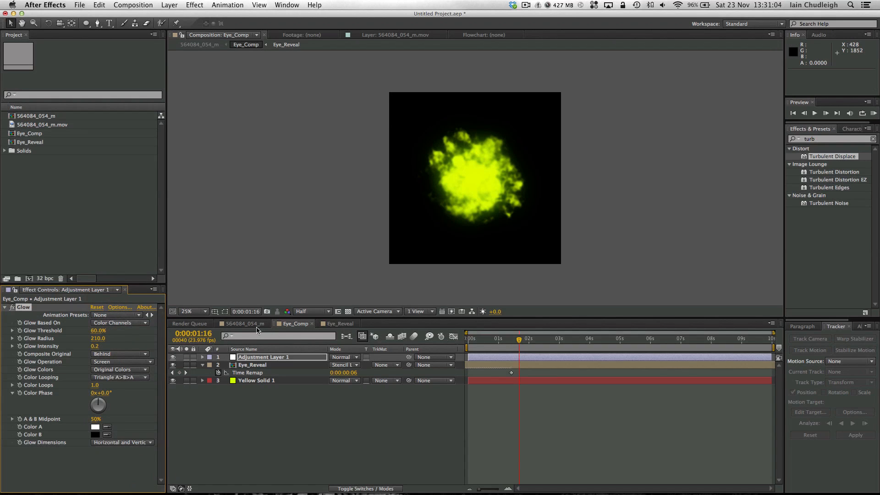
Check the reveal over the eye footage in the 564084_054_m comp, fitted to the viewer at half resolution.
{"action": "left_click", "coordinate": [257, 324]}
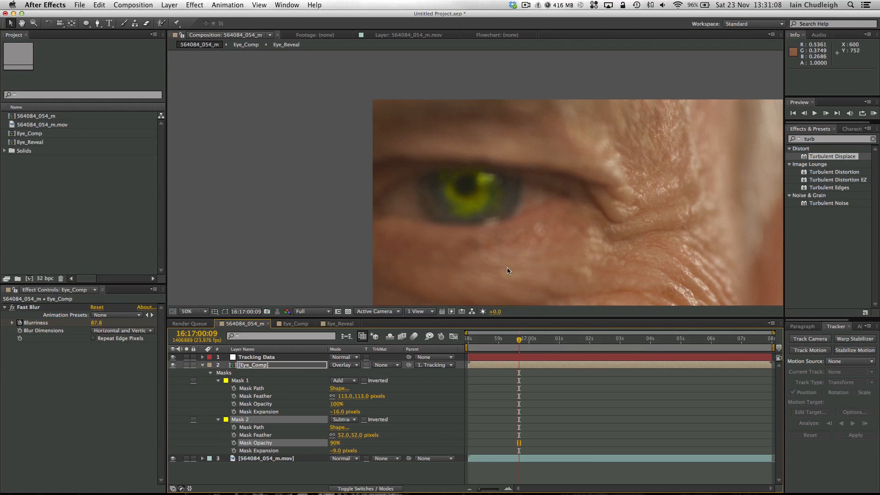
{"action": "left_click", "coordinate": [204, 311]}
{"action": "left_click", "coordinate": [210, 329]}
{"action": "left_click", "coordinate": [313, 311]}
{"action": "left_click", "coordinate": [321, 342]}
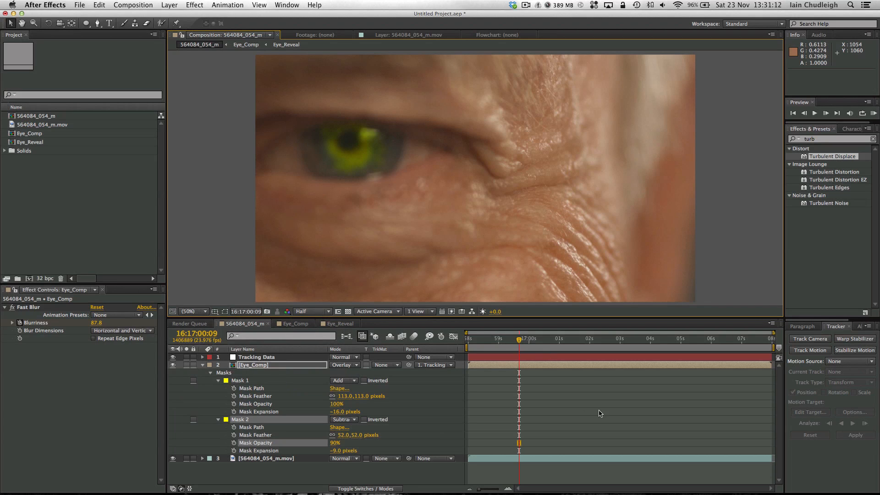
{"action": "left_click_drag", "start_coordinate": [507, 344], "coordinate": [557, 346]}
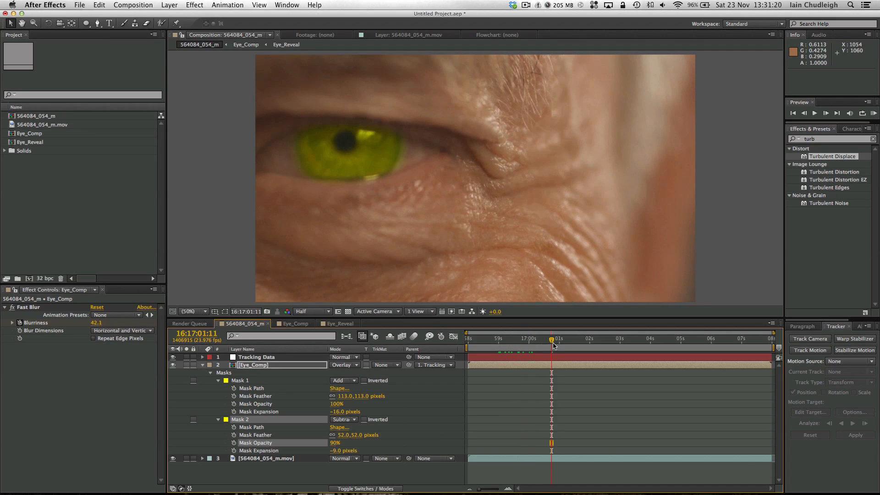
Slide the Eye_Reveal layer in Eye_Comp to start at about 2.5 seconds, and check the timing over the eye footage.
{"action": "left_click", "coordinate": [295, 323]}
{"action": "left_click_drag", "start_coordinate": [498, 367], "coordinate": [541, 369]}
{"action": "left_click_drag", "start_coordinate": [486, 366], "coordinate": [441, 366]}
{"action": "left_click_drag", "start_coordinate": [489, 344], "coordinate": [551, 350]}
{"action": "left_click", "coordinate": [231, 323]}
{"action": "left_click", "coordinate": [518, 334]}
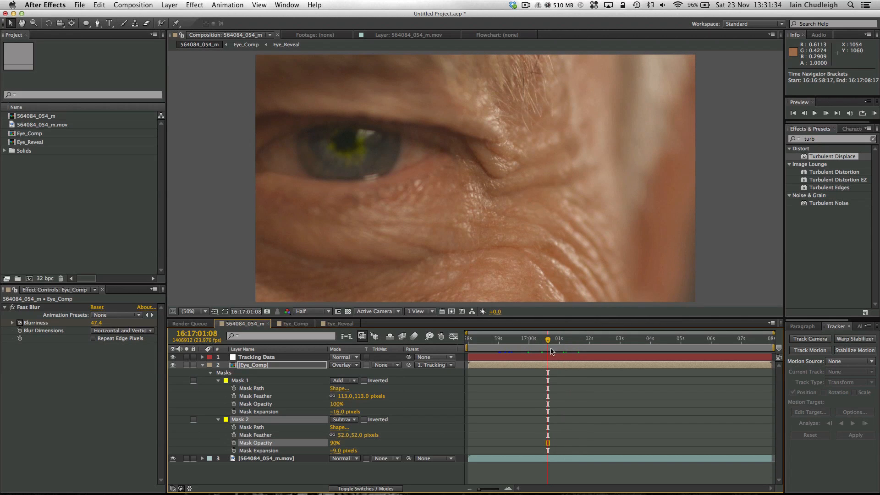
Set the white solid's Turbulent Displace in Eye_Reveal to Turbulent, with an amount of 159 and a complexity of 5.1.
{"action": "double_click", "coordinate": [308, 363]}
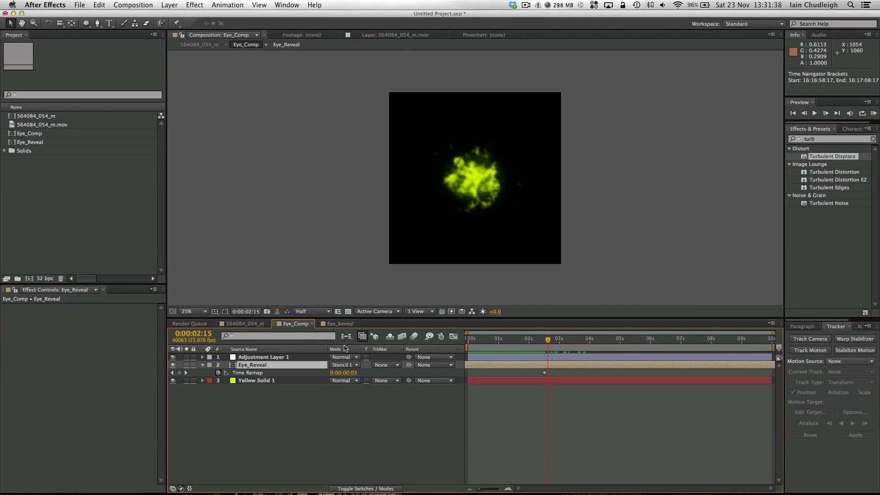
{"action": "double_click", "coordinate": [298, 365]}
{"action": "left_click_drag", "start_coordinate": [98, 330], "coordinate": [117, 335]}
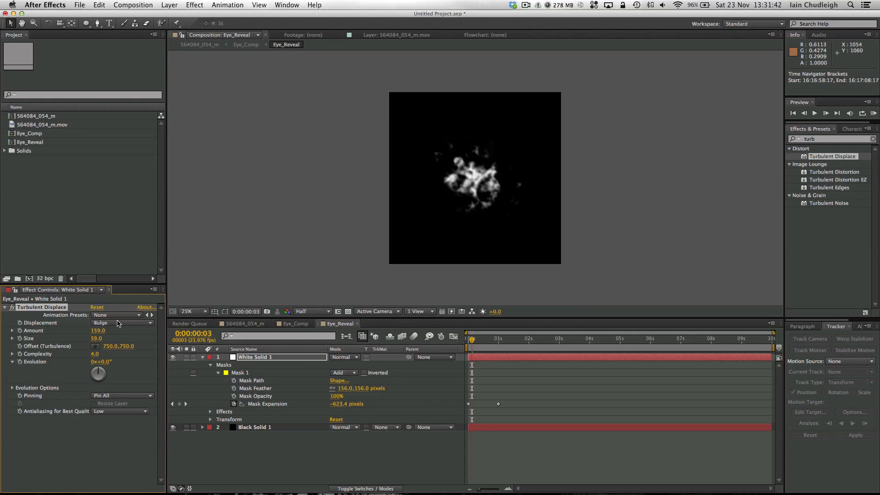
{"action": "left_click", "coordinate": [118, 323]}
{"action": "left_click", "coordinate": [115, 331]}
{"action": "left_click_drag", "start_coordinate": [482, 346], "coordinate": [473, 350]}
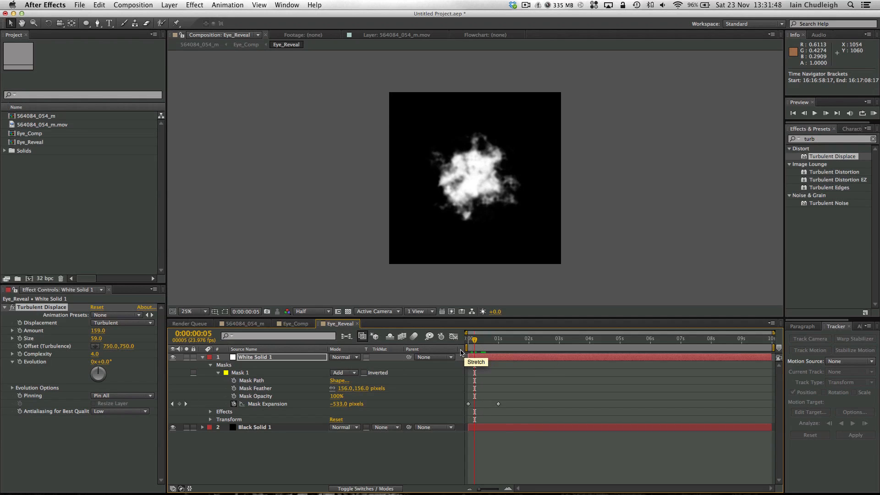
{"action": "left_click_drag", "start_coordinate": [97, 354], "coordinate": [110, 355]}
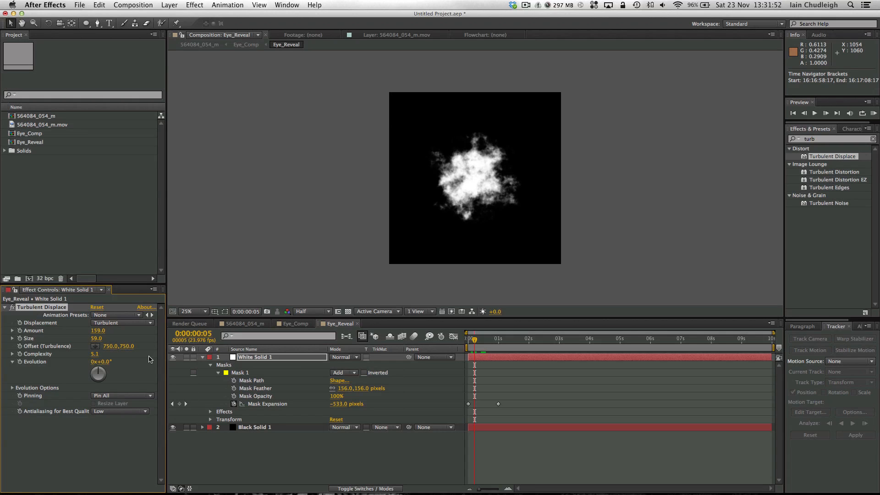
{"action": "left_click_drag", "start_coordinate": [473, 341], "coordinate": [546, 351]}
Set the Glow Colors of Eye_Comp's adjustment layer to A & B Colors.
{"action": "left_click", "coordinate": [295, 323]}
{"action": "left_click", "coordinate": [268, 380]}
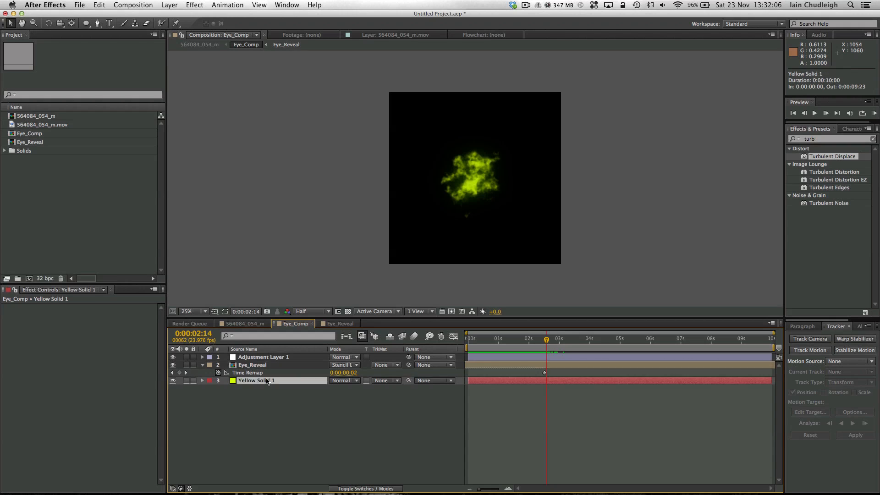
{"action": "left_click", "coordinate": [274, 357]}
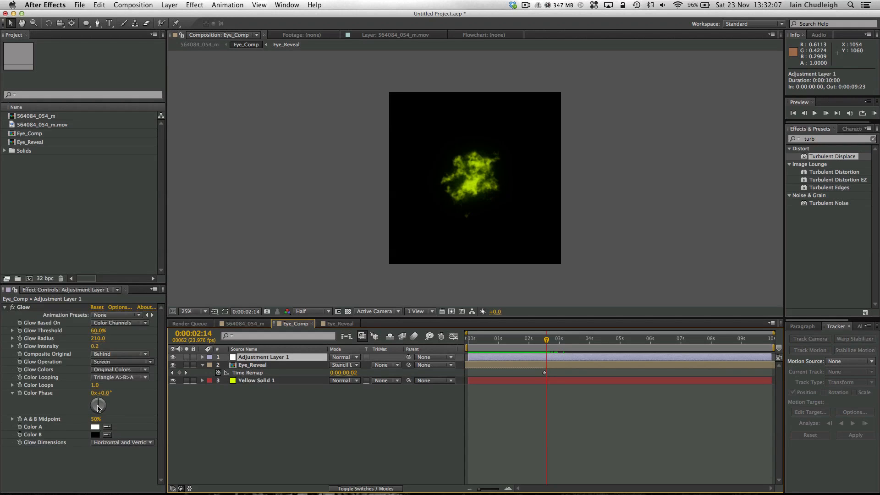
{"action": "left_click", "coordinate": [118, 369]}
{"action": "left_click", "coordinate": [113, 378]}
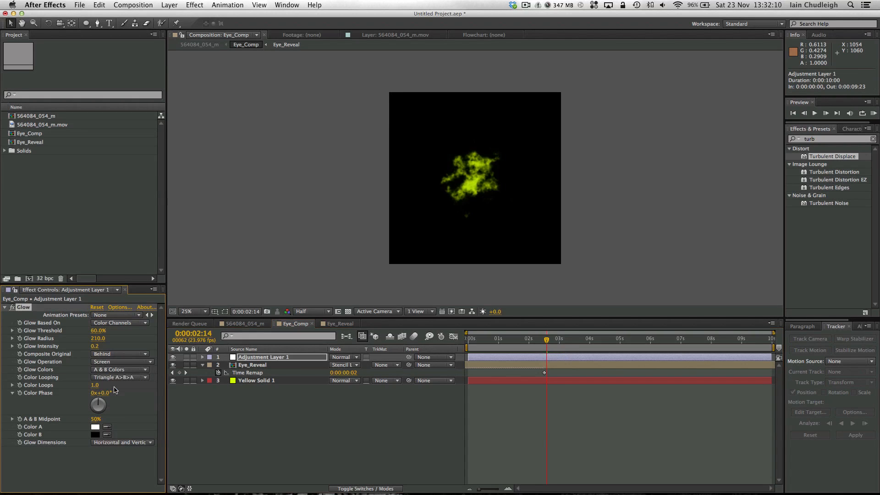
Set the glow's Color A to yellow and its Color B to orange-red D44513.
{"action": "left_click", "coordinate": [95, 427]}
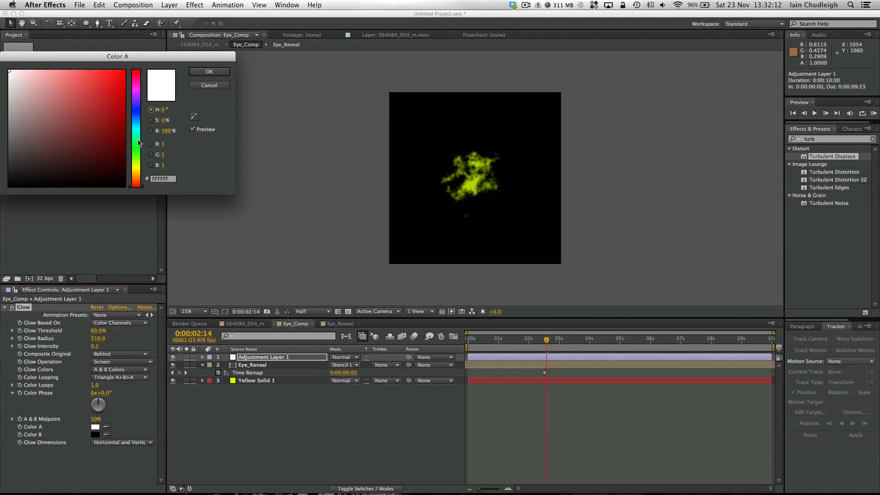
{"action": "left_click_drag", "start_coordinate": [138, 139], "coordinate": [136, 168]}
{"action": "left_click", "coordinate": [18, 108]}
{"action": "left_click_drag", "start_coordinate": [104, 78], "coordinate": [130, 46]}
{"action": "left_click", "coordinate": [209, 71]}
{"action": "left_click", "coordinate": [95, 435]}
{"action": "mouse_move", "coordinate": [111, 95]}
{"action": "left_mouse_down"}
{"action": "mouse_move", "coordinate": [112, 111]}
{"action": "mouse_move", "coordinate": [114, 90]}
{"action": "left_mouse_up"}
{"action": "left_click_drag", "start_coordinate": [140, 180], "coordinate": [139, 181]}
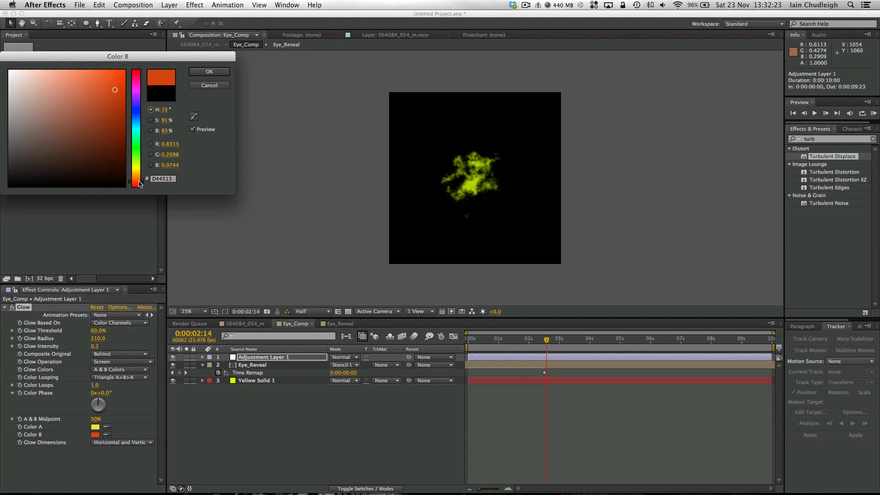
{"action": "left_click", "coordinate": [208, 72]}
Set the adjustment layer's Glow to a threshold of 73.3%, an A & B midpoint of 54% and an intensity of 1.1.
{"action": "left_click_drag", "start_coordinate": [95, 346], "coordinate": [107, 347]}
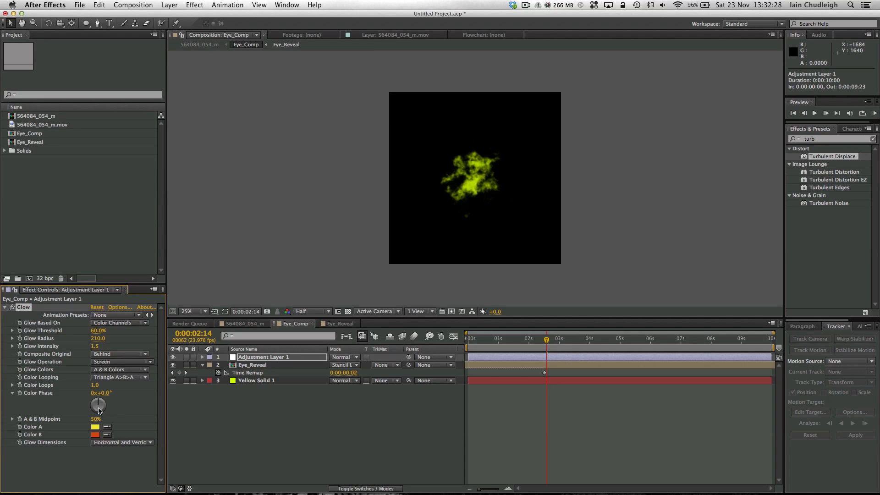
{"action": "left_click_drag", "start_coordinate": [493, 343], "coordinate": [553, 348]}
{"action": "left_click_drag", "start_coordinate": [96, 331], "coordinate": [122, 341]}
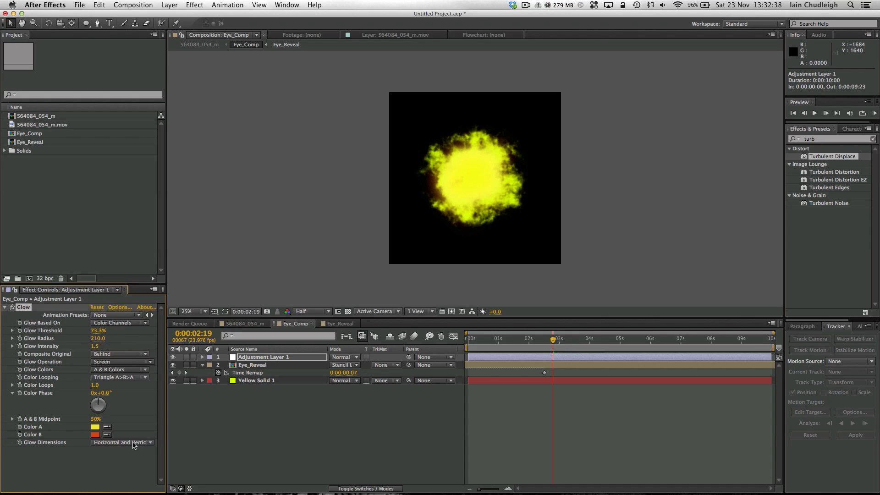
{"action": "left_click_drag", "start_coordinate": [118, 420], "coordinate": [113, 420]}
{"action": "left_click_drag", "start_coordinate": [93, 347], "coordinate": [96, 353]}
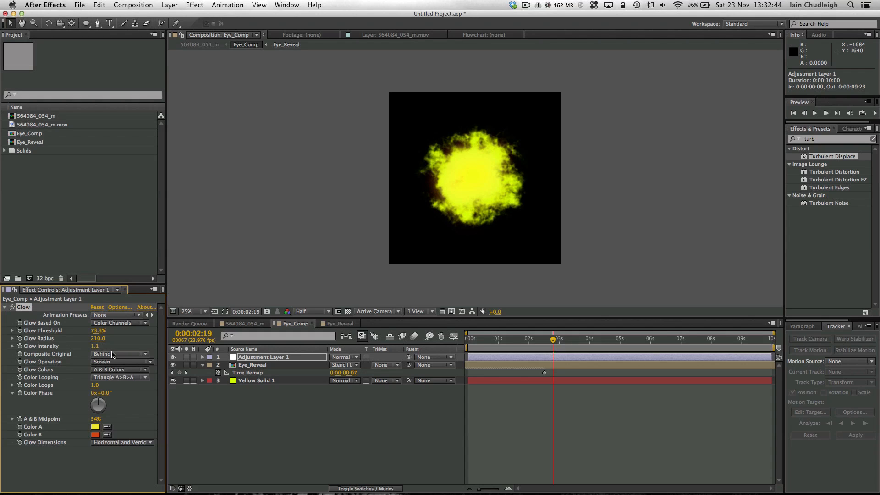
Set the opacity of the Eye_Comp layer in the 564084_054_m comp to 67%.
{"action": "left_click", "coordinate": [245, 324]}
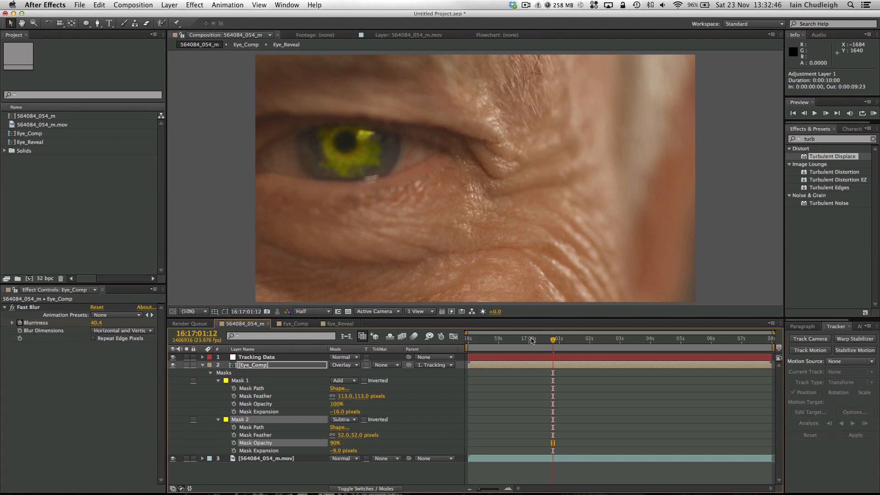
{"action": "left_click", "coordinate": [537, 341]}
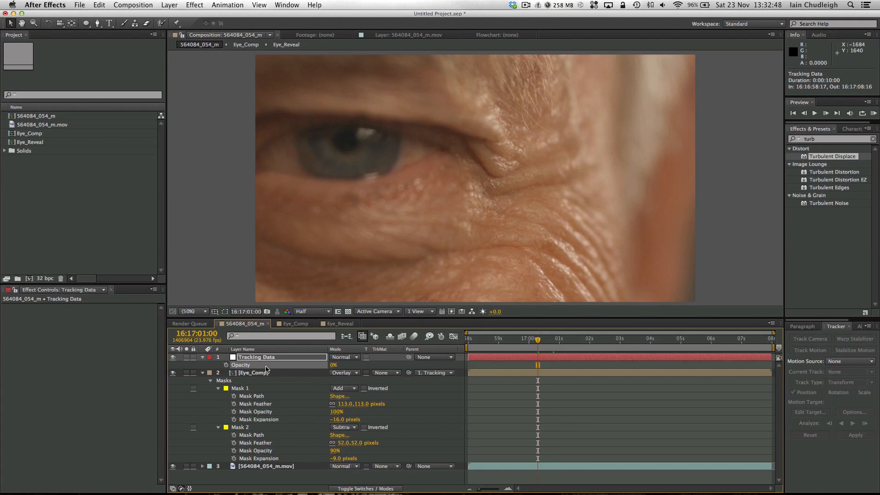
{"action": "left_click", "coordinate": [270, 373]}
{"action": "key", "text": "t"}
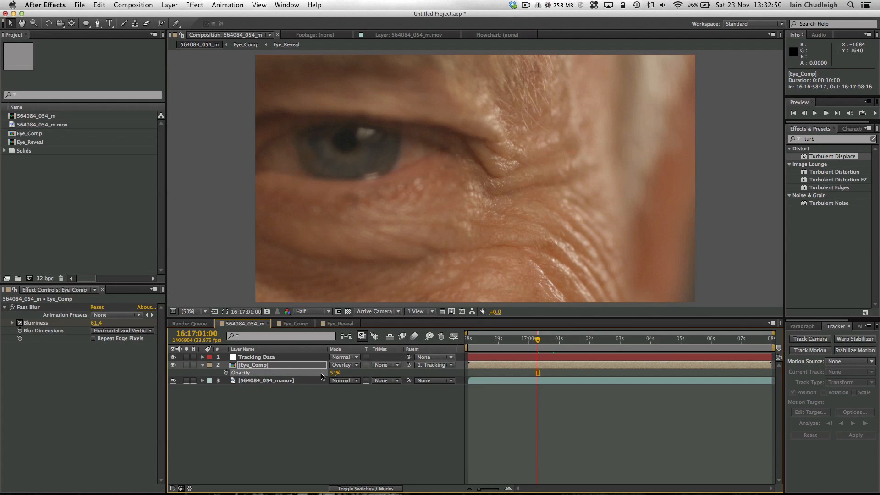
{"action": "left_click", "coordinate": [551, 342]}
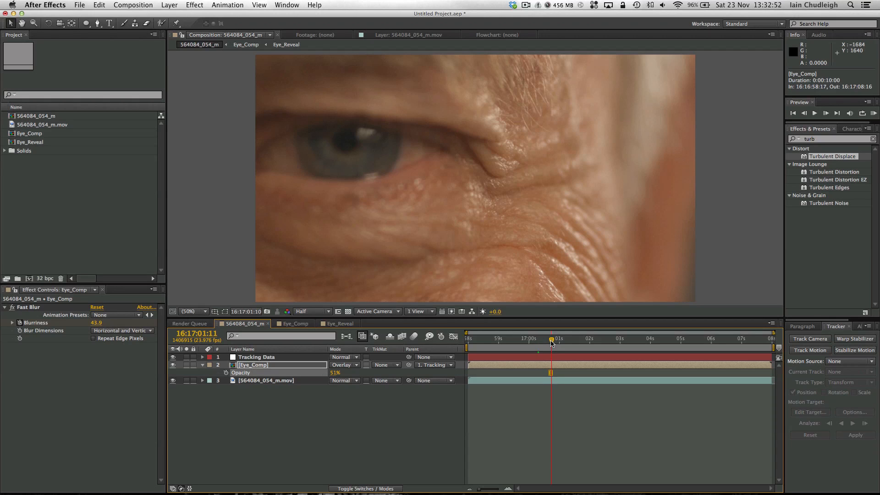
{"action": "left_click_drag", "start_coordinate": [551, 343], "coordinate": [551, 343]}
{"action": "left_click_drag", "start_coordinate": [350, 374], "coordinate": [342, 375]}
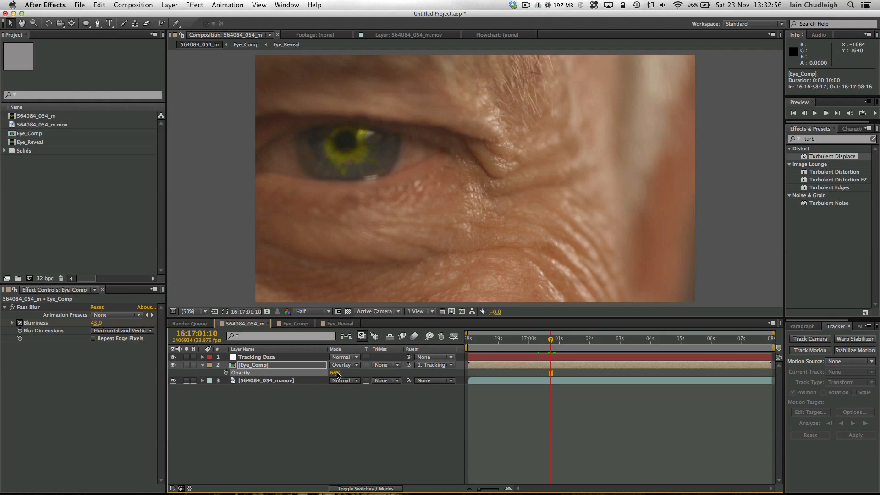
{"action": "left_click", "coordinate": [273, 442]}
Apply a Glow effect to the Eye_Comp layer in the 564084_054_m comp.
{"action": "left_click", "coordinate": [247, 366]}
{"action": "left_click", "coordinate": [45, 387]}
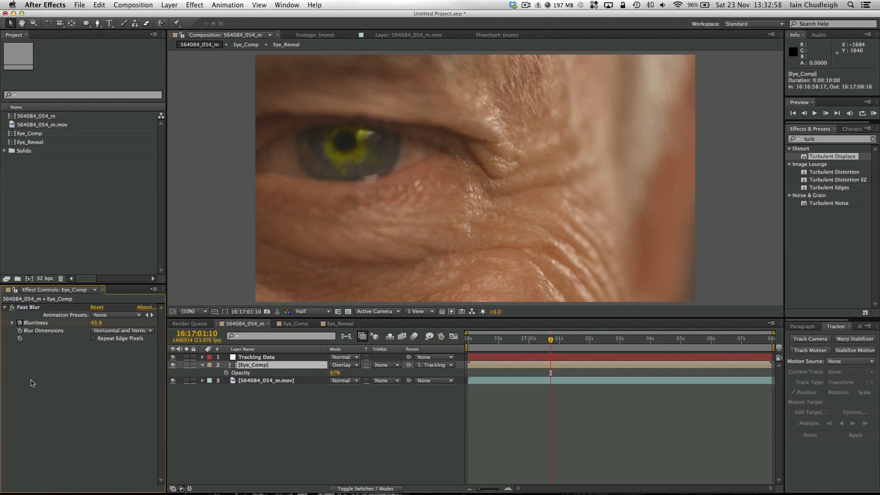
{"action": "right_click", "coordinate": [30, 380]}
{"action": "mouse_move", "coordinate": [92, 422]}
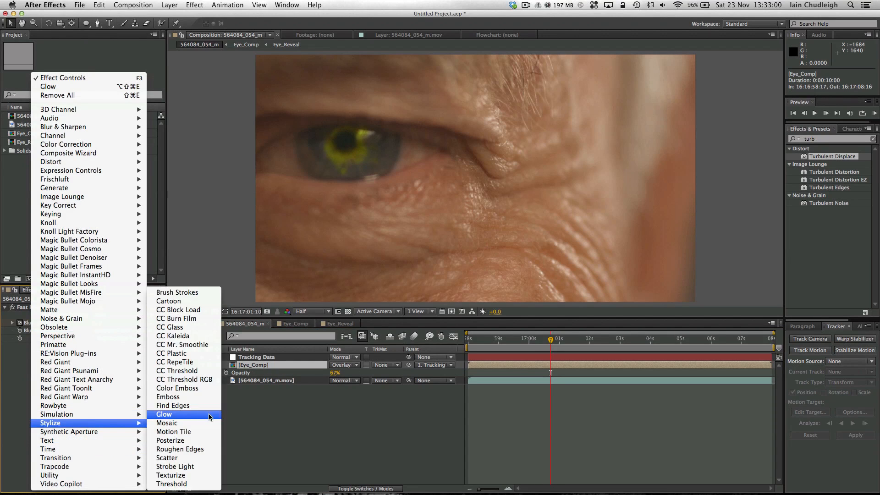
{"action": "left_click", "coordinate": [211, 414]}
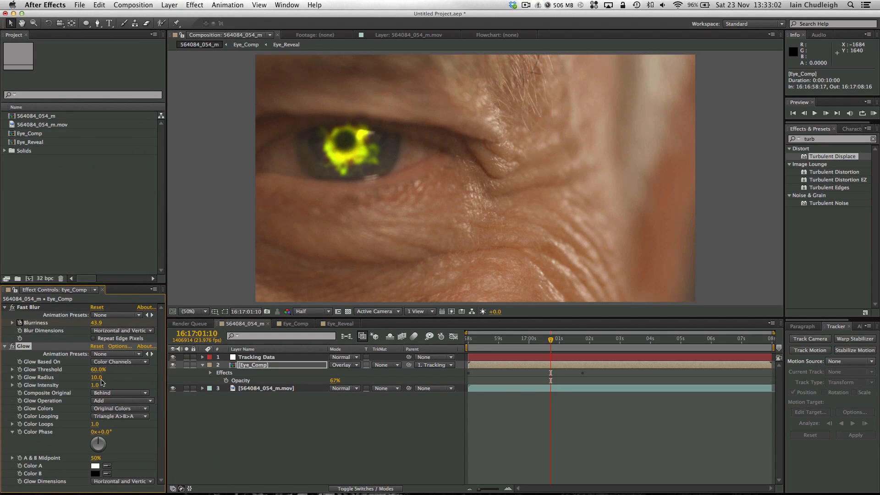
Set the Eye_Comp layer's Glow to a radius of 800, an intensity of 1.6 and Screen operation.
{"action": "left_click_drag", "start_coordinate": [97, 377], "coordinate": [265, 378]}
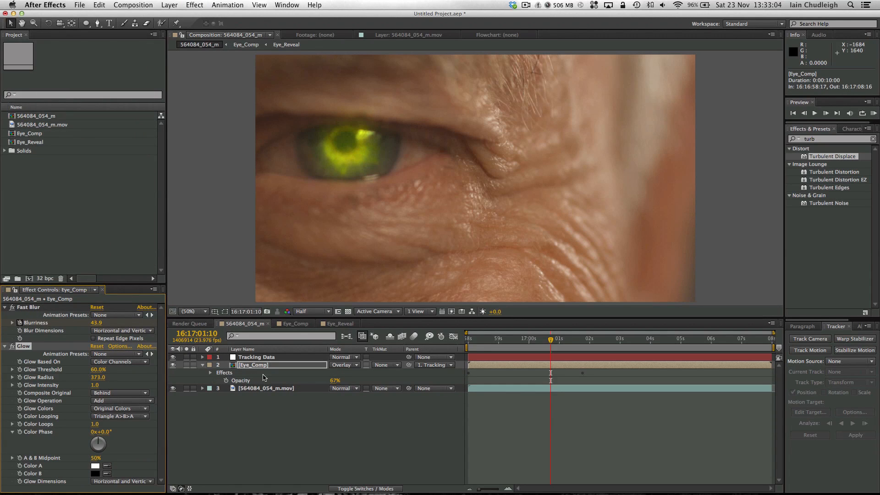
{"action": "left_click_drag", "start_coordinate": [396, 370], "coordinate": [362, 372]}
{"action": "left_click_drag", "start_coordinate": [350, 377], "coordinate": [346, 378]}
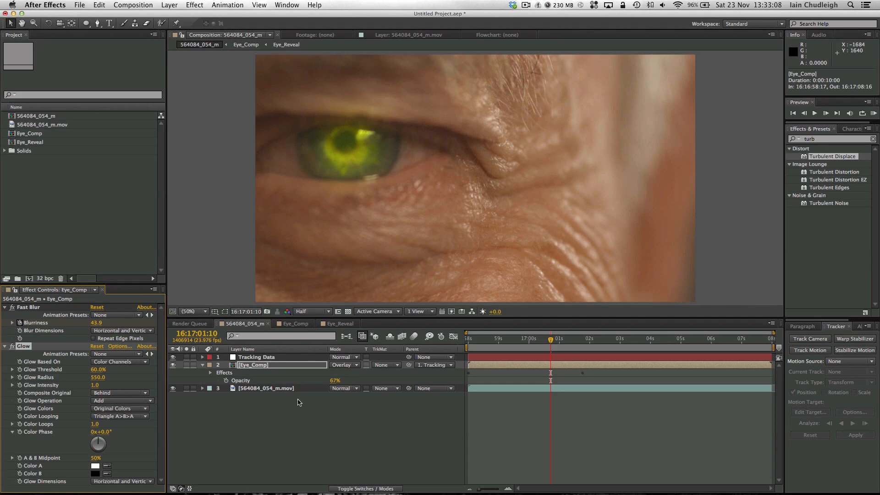
{"action": "left_click", "coordinate": [98, 377]}
{"action": "type", "text": "800"}
{"action": "key", "text": "Return"}
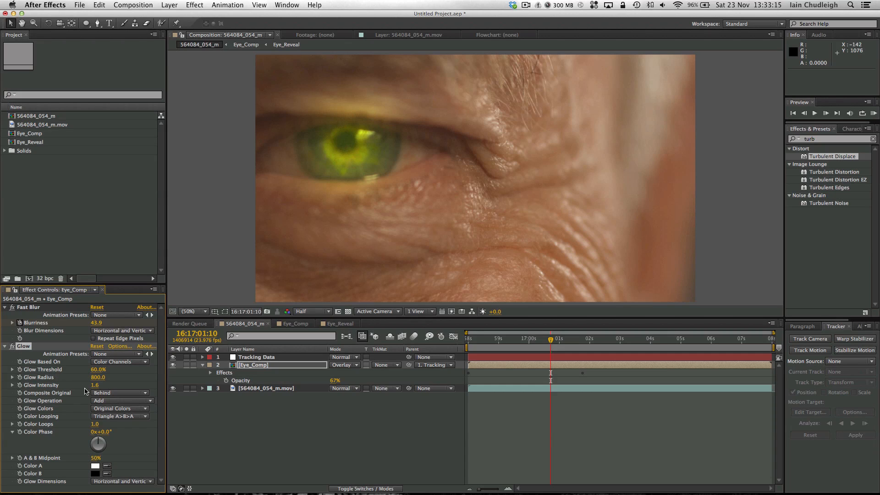
{"action": "left_click", "coordinate": [112, 401]}
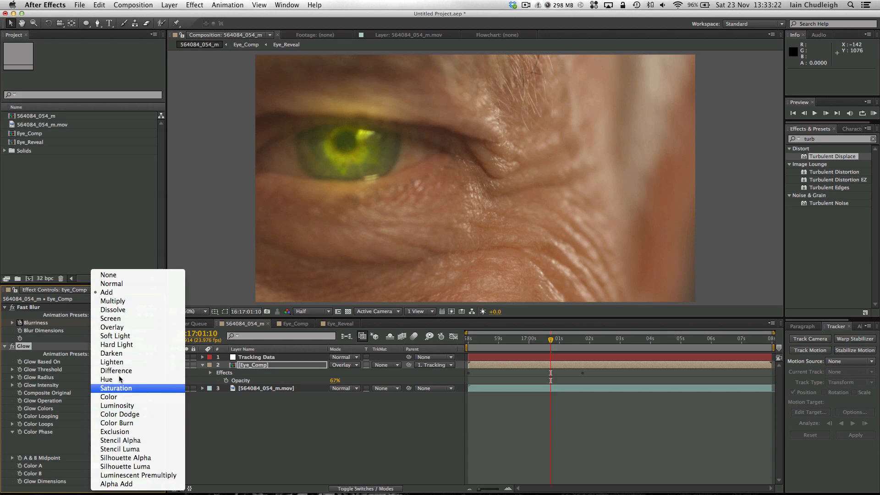
{"action": "left_click", "coordinate": [122, 320]}
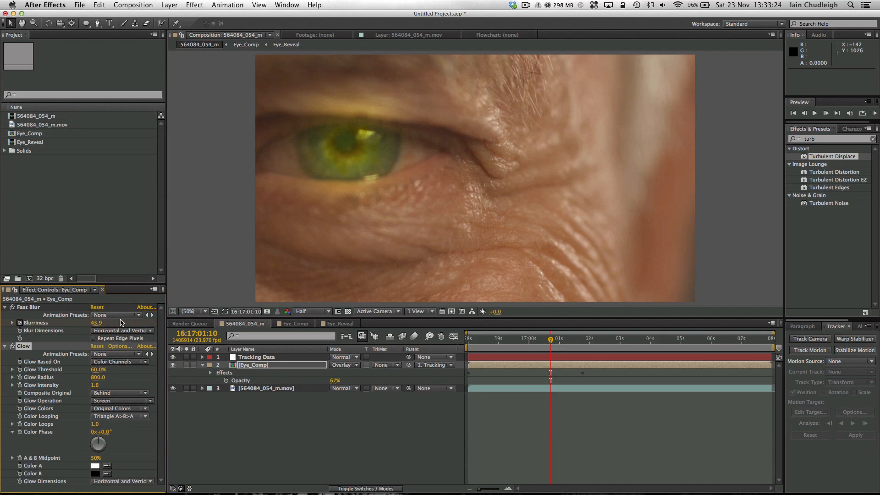
Try the None operation on the Eye_Comp layer's Glow, and set it to Add instead.
{"action": "left_click", "coordinate": [101, 400]}
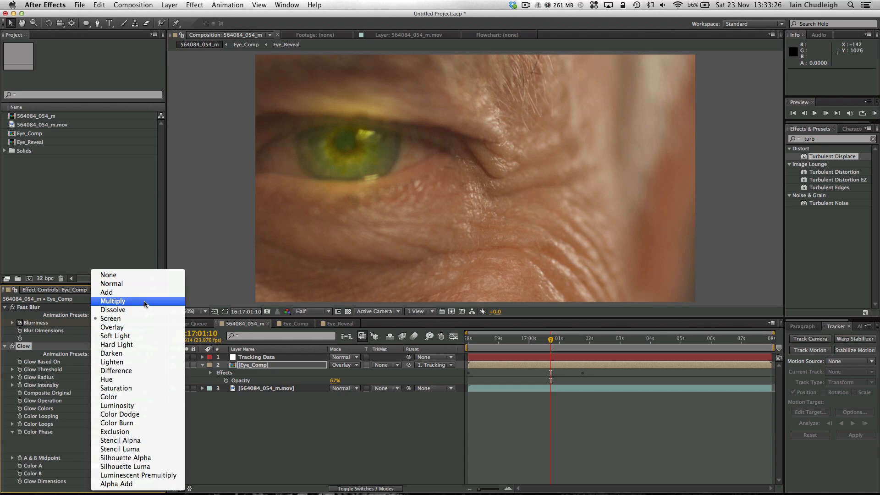
{"action": "left_click", "coordinate": [144, 275]}
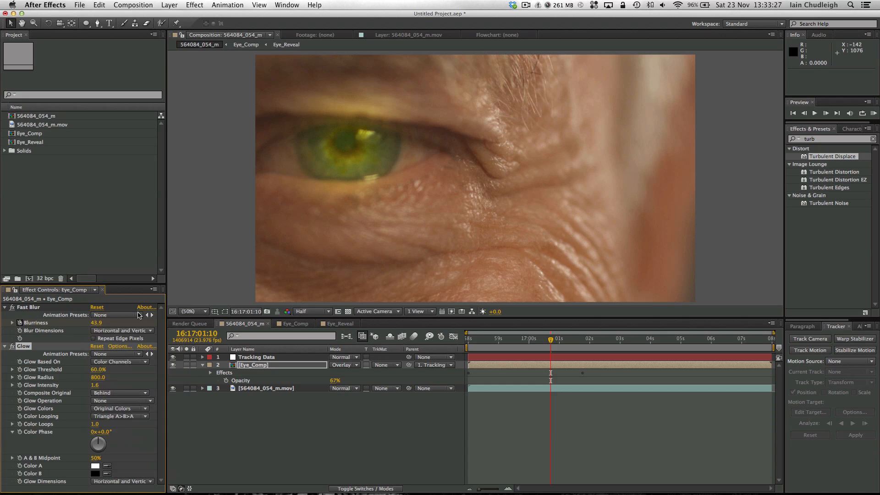
{"action": "left_click", "coordinate": [127, 408]}
{"action": "left_click", "coordinate": [120, 400]}
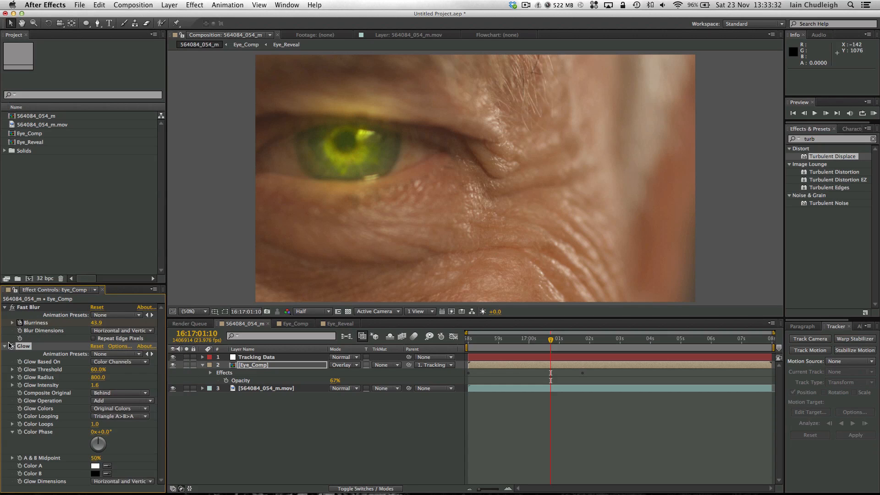
Duplicate the Eye_Comp layer's Glow effect and give the copy a radius of 472 and an intensity of 0.5.
{"action": "key", "text": "super+d"}
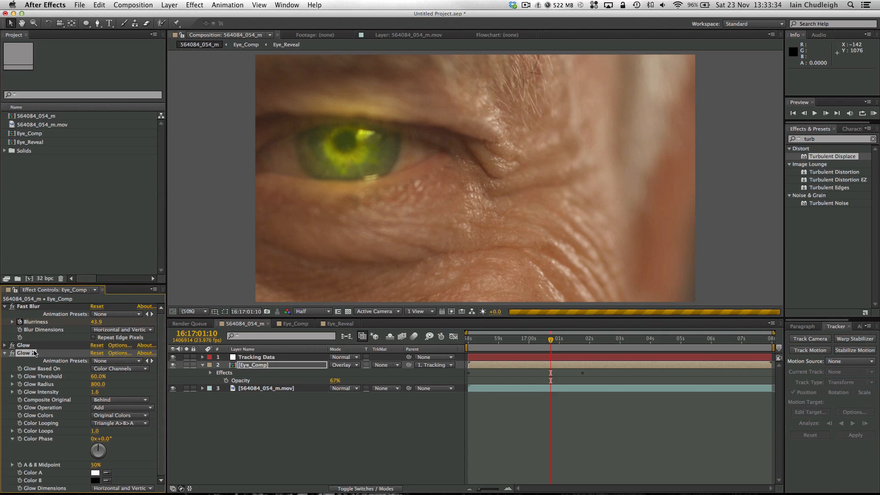
{"action": "left_click", "coordinate": [55, 385]}
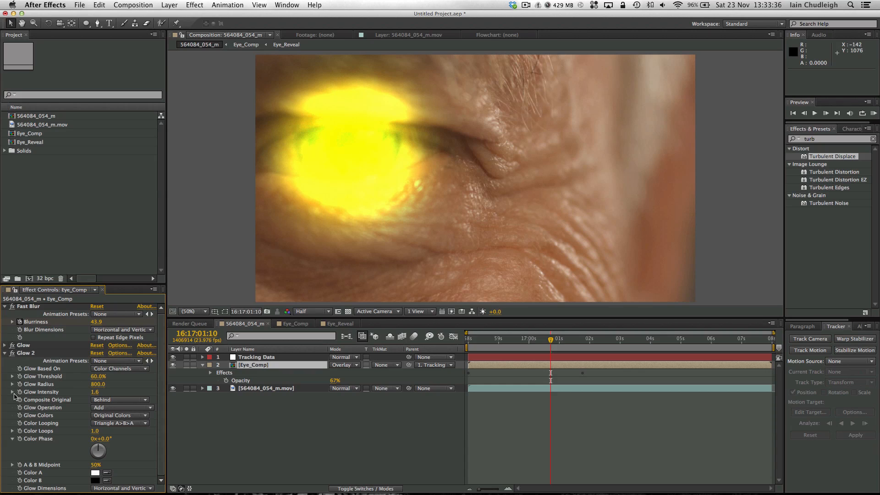
{"action": "left_click_drag", "start_coordinate": [97, 384], "coordinate": [32, 389]}
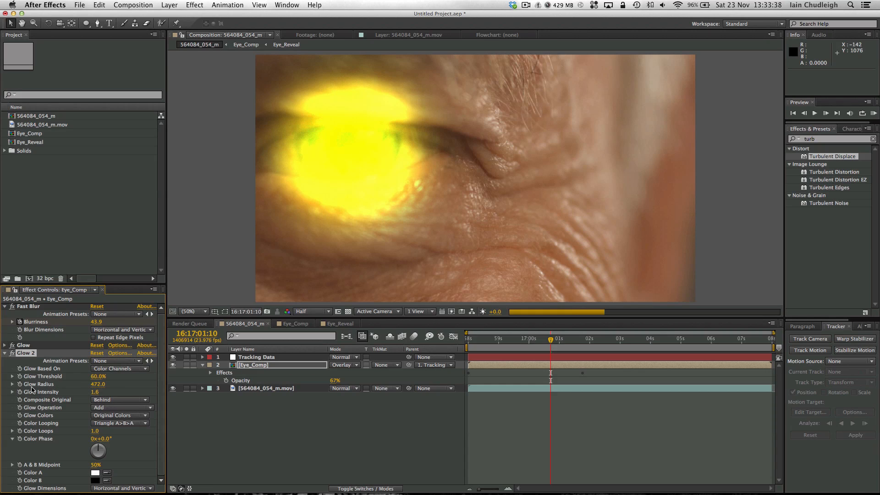
{"action": "left_click", "coordinate": [97, 393]}
{"action": "type", "text": ".5"}
{"action": "key", "text": "Return"}
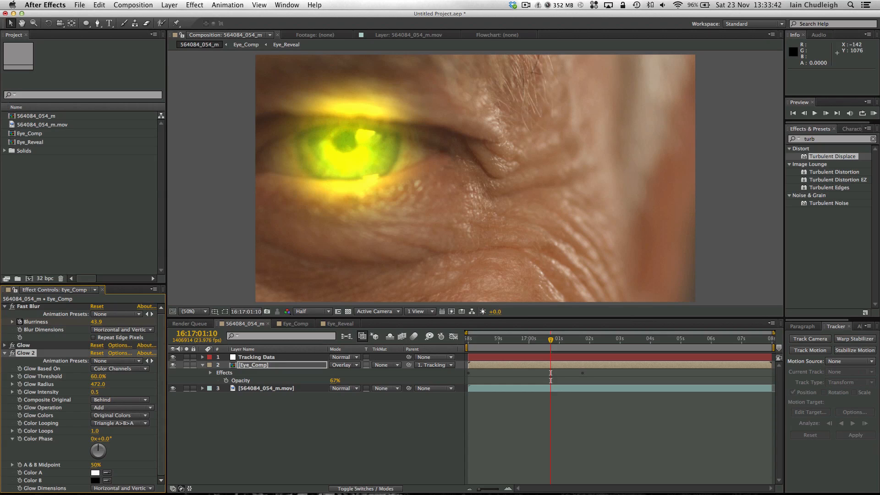
Try radii of 100 and 30 on the duplicated Glow 2 effect, and settle on a radius of 2.
{"action": "left_click", "coordinate": [97, 384]}
{"action": "type", "text": "100"}
{"action": "key", "text": "Return"}
{"action": "left_click", "coordinate": [97, 384]}
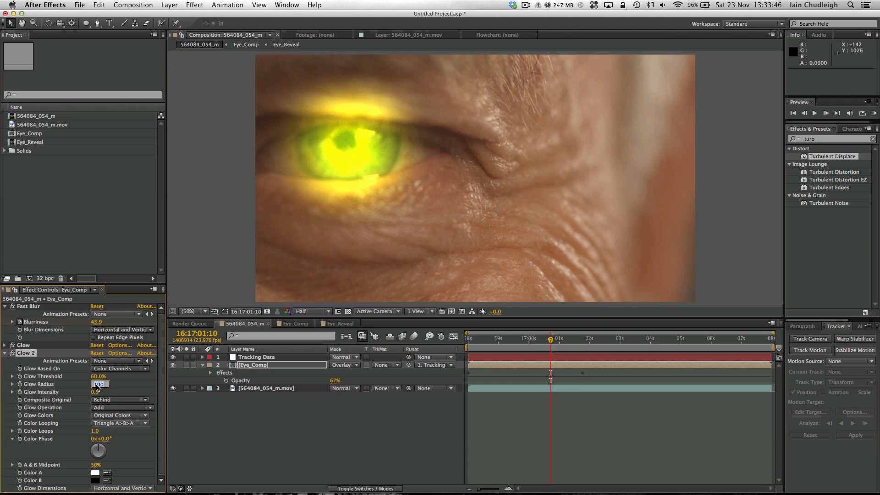
{"action": "type", "text": "30"}
{"action": "key", "text": "Return"}
{"action": "left_click_drag", "start_coordinate": [78, 388], "coordinate": [128, 380]}
{"action": "left_click", "coordinate": [115, 384]}
{"action": "left_click", "coordinate": [5, 353]}
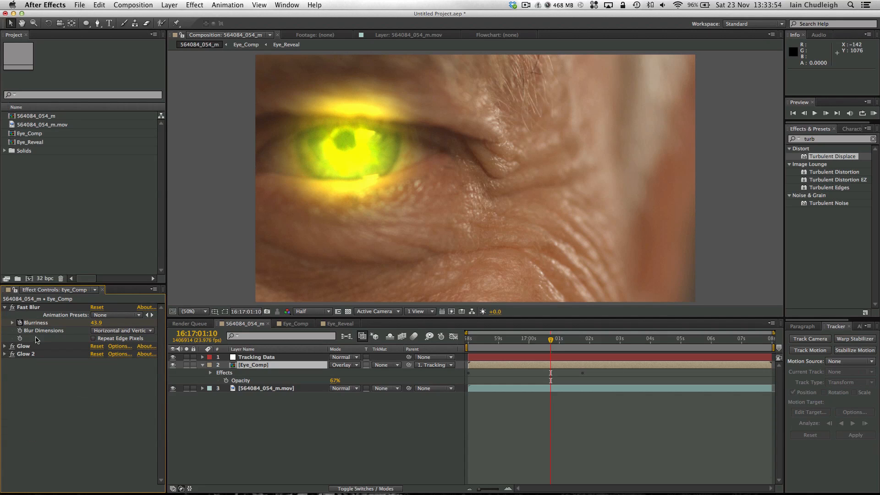
Reduce the intensity of the Eye_Comp layer's original Glow to 0.1 and set its operation to Overlay.
{"action": "left_click", "coordinate": [5, 347]}
{"action": "left_click", "coordinate": [94, 389]}
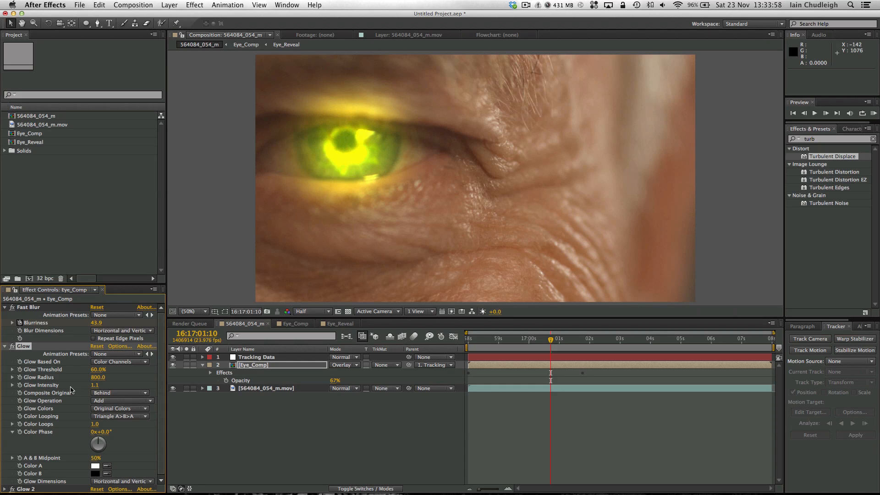
{"action": "left_click_drag", "start_coordinate": [54, 389], "coordinate": [33, 394]}
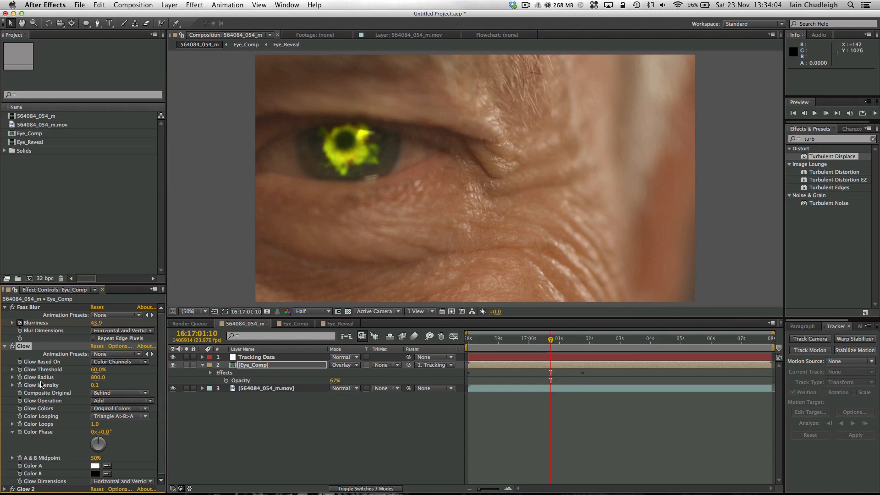
{"action": "left_click", "coordinate": [110, 401]}
{"action": "left_click", "coordinate": [115, 327]}
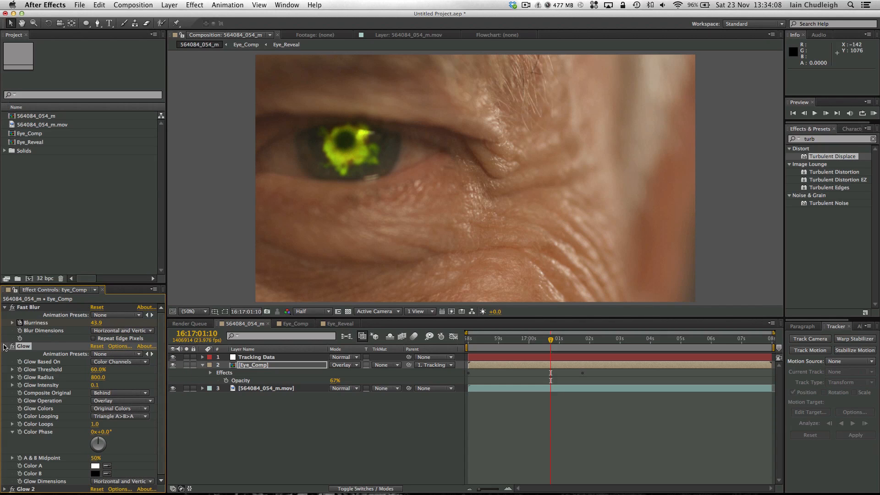
Try the Screen operation on Glow 2, and delete the Glow 2 effect from the Eye_Comp layer.
{"action": "left_click", "coordinate": [5, 346]}
{"action": "left_click", "coordinate": [5, 354]}
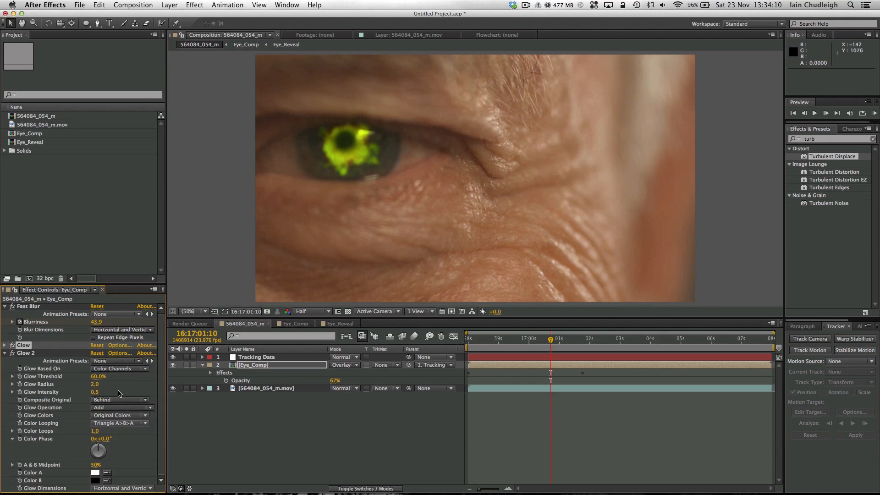
{"action": "left_click", "coordinate": [115, 407]}
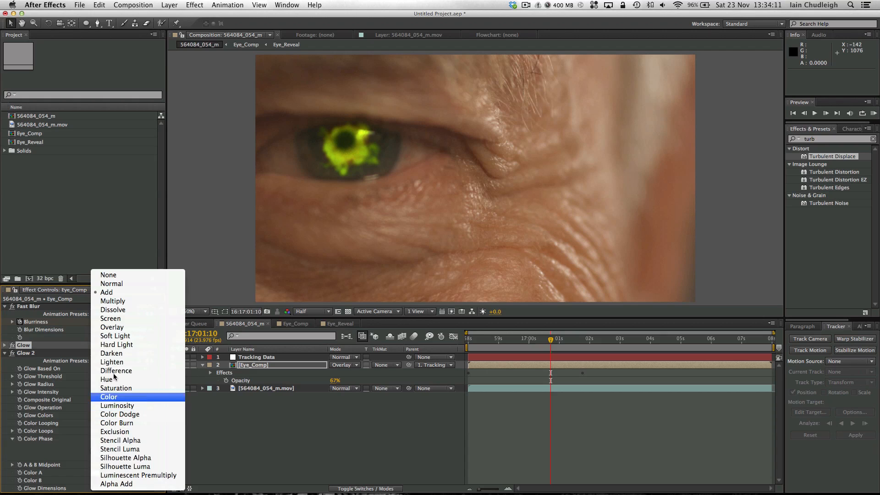
{"action": "left_click", "coordinate": [117, 319]}
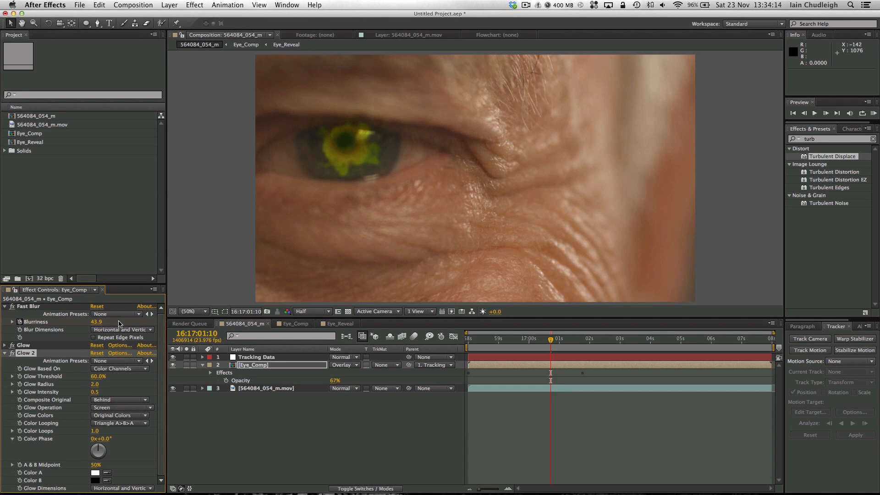
{"action": "left_click_drag", "start_coordinate": [95, 386], "coordinate": [160, 387]}
{"action": "left_click", "coordinate": [26, 355]}
{"action": "key", "text": "Delete"}
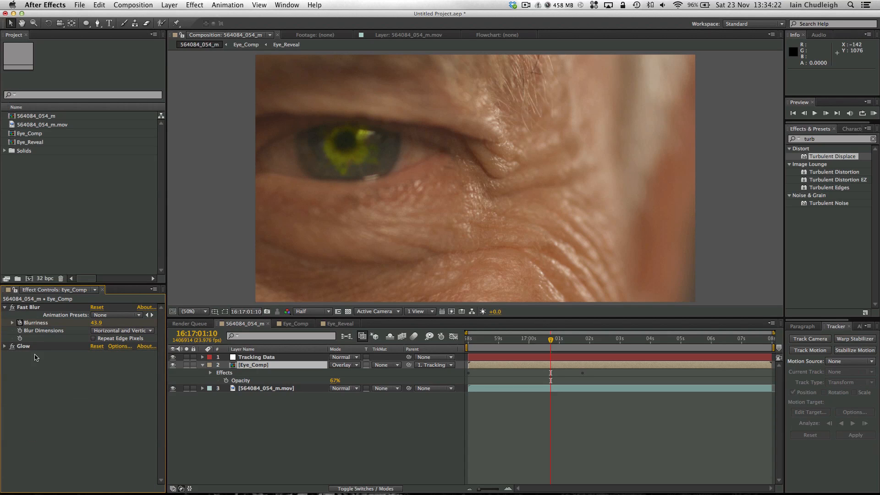
Raise the remaining Glow's intensity to 0.7 and check the eye at 16:17:02:03.
{"action": "left_click", "coordinate": [6, 347]}
{"action": "left_click_drag", "start_coordinate": [96, 387], "coordinate": [122, 387]}
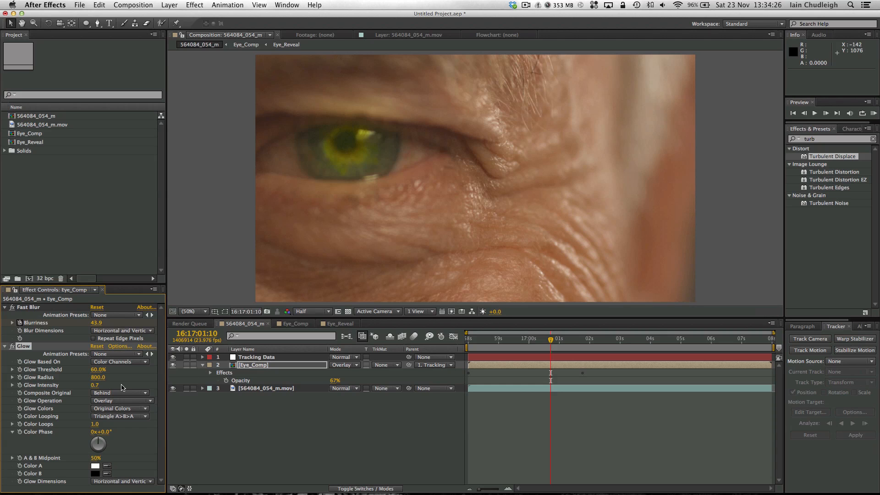
{"action": "left_click_drag", "start_coordinate": [516, 342], "coordinate": [572, 347]}
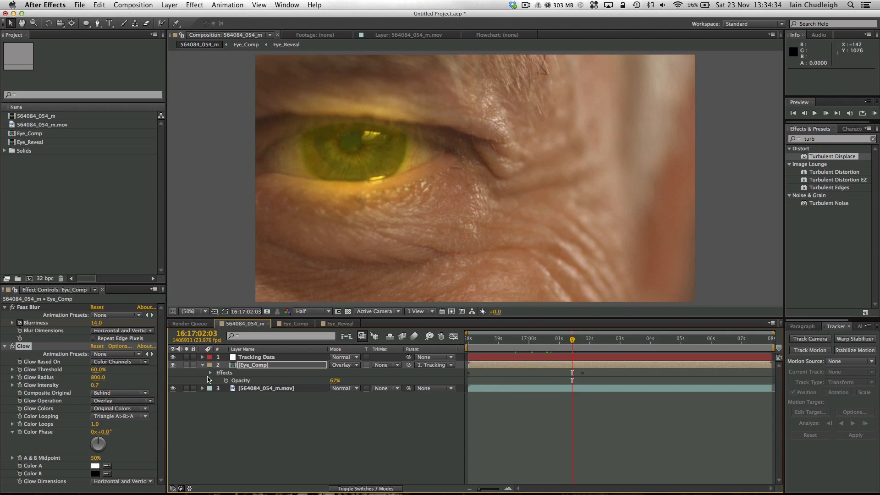
Set the Eye_Comp layer's Glow operation to Screen and its intensity to 0.4, and scrub through the reveal.
{"action": "left_click", "coordinate": [100, 378]}
{"action": "left_click", "coordinate": [101, 385]}
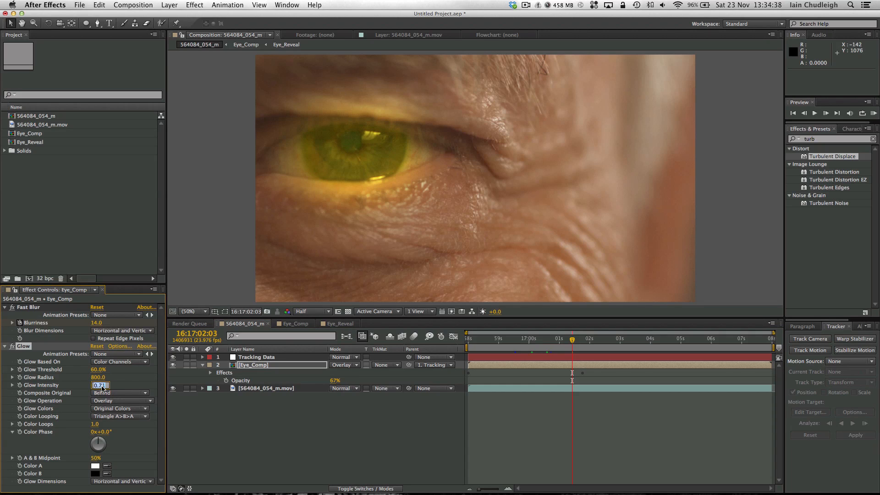
{"action": "left_click", "coordinate": [122, 392]}
{"action": "left_click", "coordinate": [122, 402]}
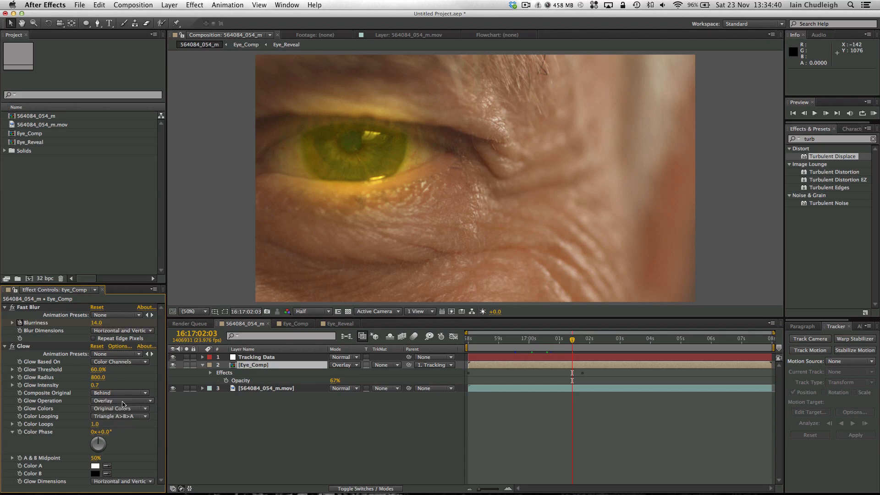
{"action": "left_click", "coordinate": [123, 400]}
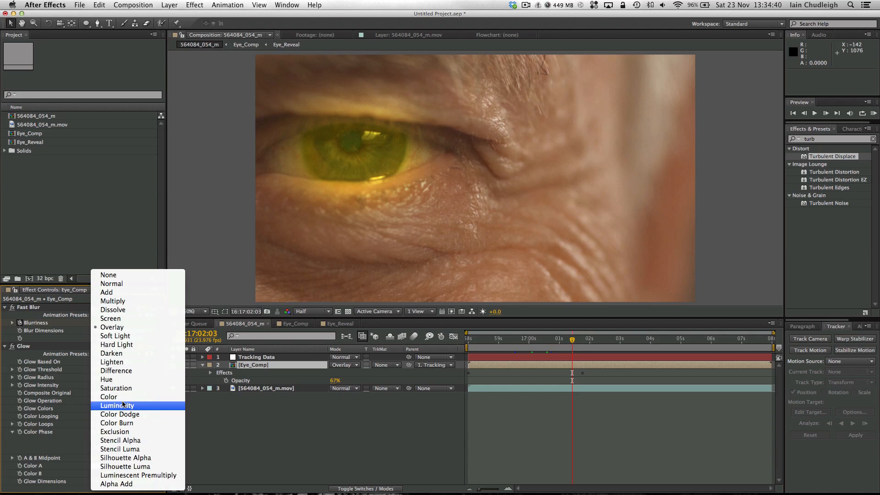
{"action": "left_click", "coordinate": [117, 318]}
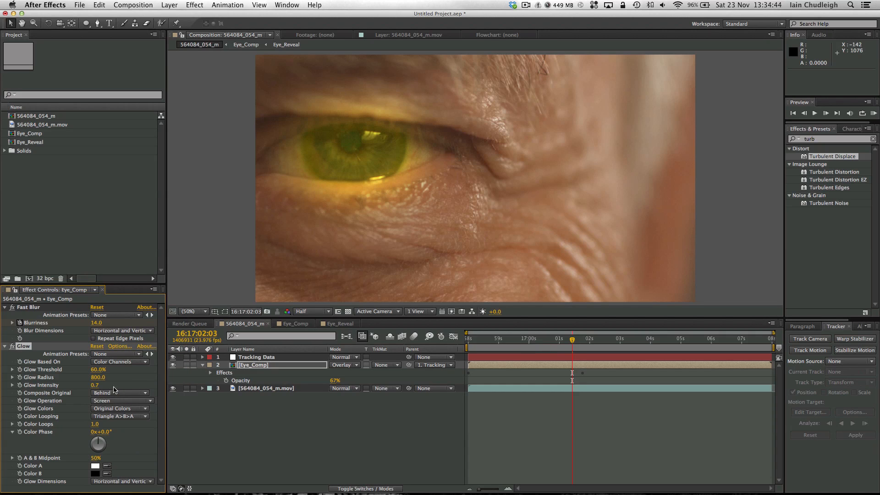
{"action": "left_click", "coordinate": [95, 386]}
{"action": "type", "text": "0.4"}
{"action": "key", "text": "Return"}
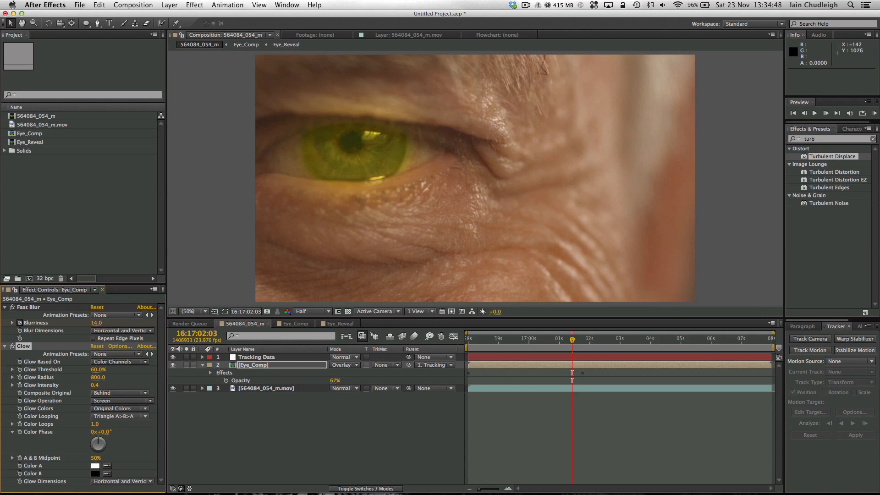
{"action": "left_click_drag", "start_coordinate": [528, 340], "coordinate": [567, 350]}
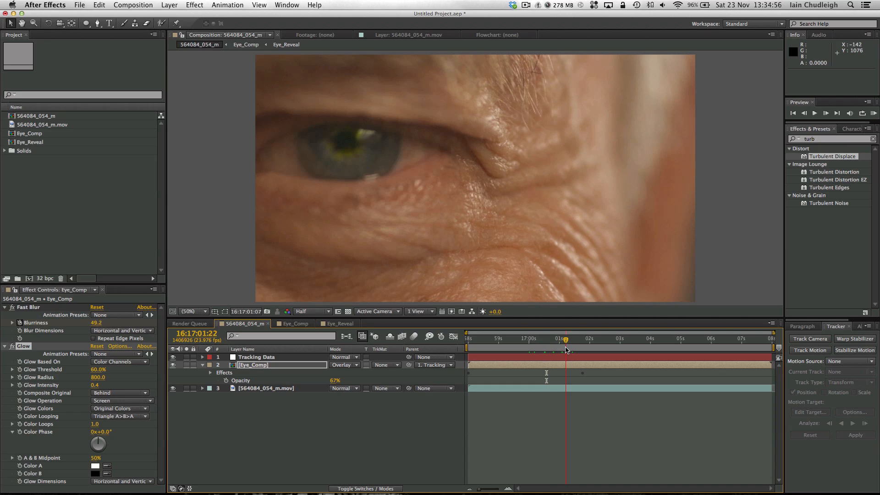
In the Eye_Comp comp, set the Mask Expansion of Yellow Solid 1 to -254 pixels.
{"action": "left_click", "coordinate": [294, 323]}
{"action": "left_click", "coordinate": [243, 383]}
{"action": "key", "text": "m"}
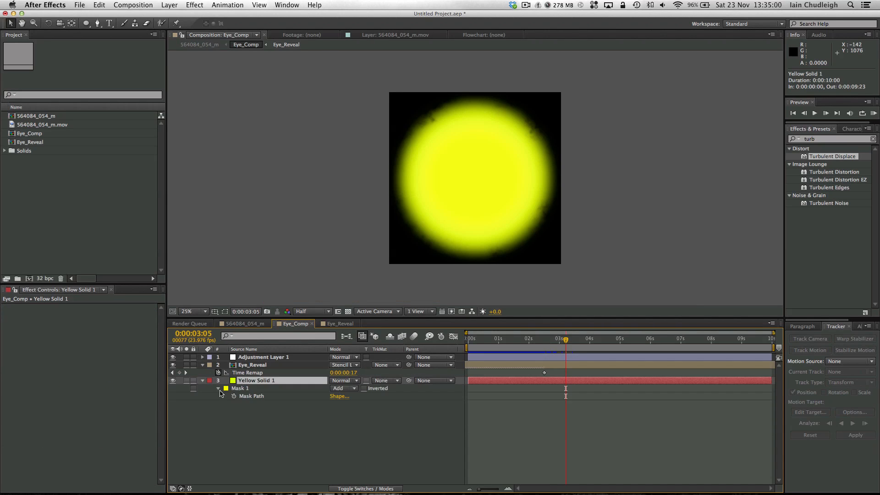
{"action": "key", "text": "m"}
{"action": "key", "text": "m"}
{"action": "left_click_drag", "start_coordinate": [345, 424], "coordinate": [307, 425]}
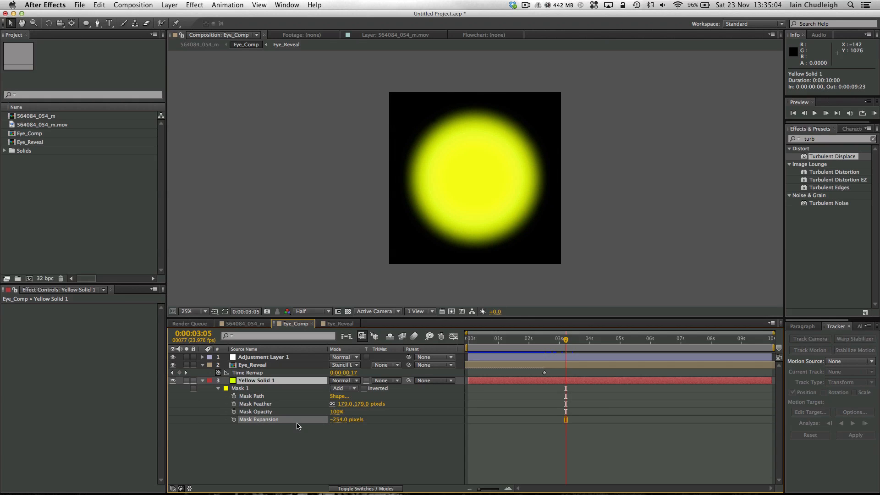
Set the intensity of Adjustment Layer 1's Glow to 0.4 in the Eye_Comp comp.
{"action": "left_click", "coordinate": [260, 359]}
{"action": "left_click", "coordinate": [95, 346]}
{"action": "type", "text": "0.4"}
{"action": "key", "text": "Return"}
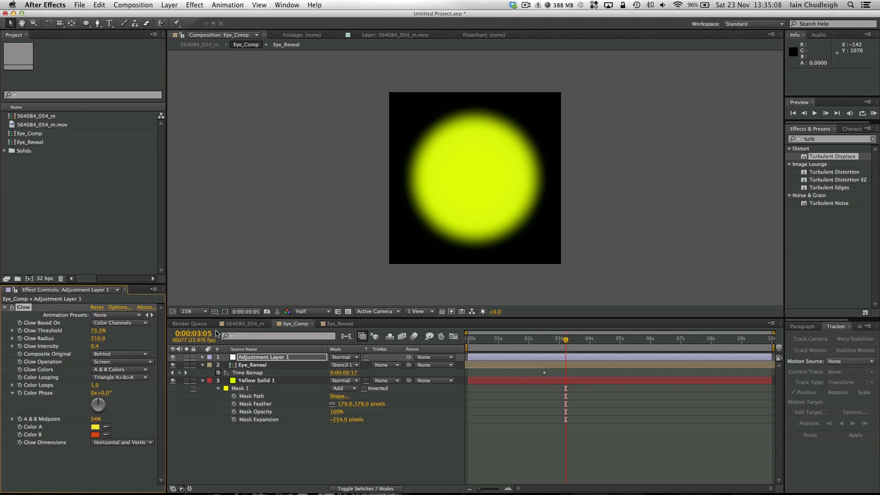
Review the reveal in the 564084_054_m comp and lower the Eye_Comp layer's opacity.
{"action": "left_click", "coordinate": [235, 325]}
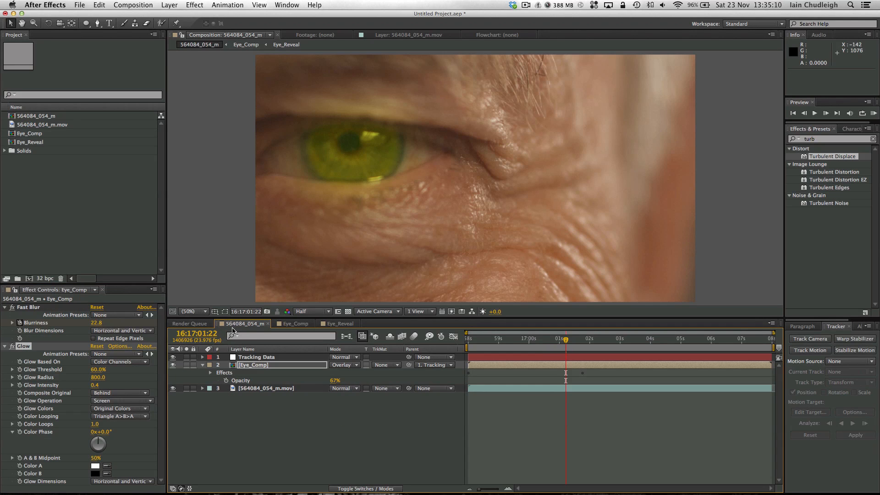
{"action": "left_click_drag", "start_coordinate": [566, 339], "coordinate": [541, 339]}
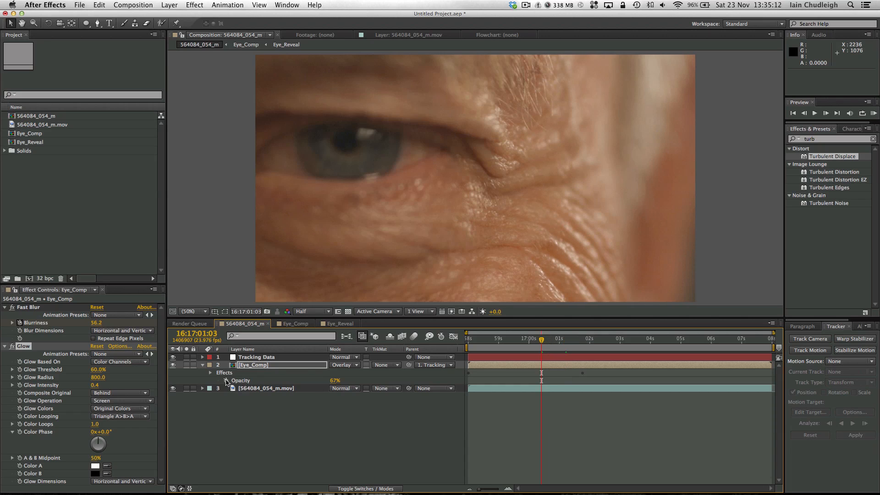
{"action": "left_click", "coordinate": [328, 380]}
{"action": "left_click_drag", "start_coordinate": [542, 340], "coordinate": [566, 343]}
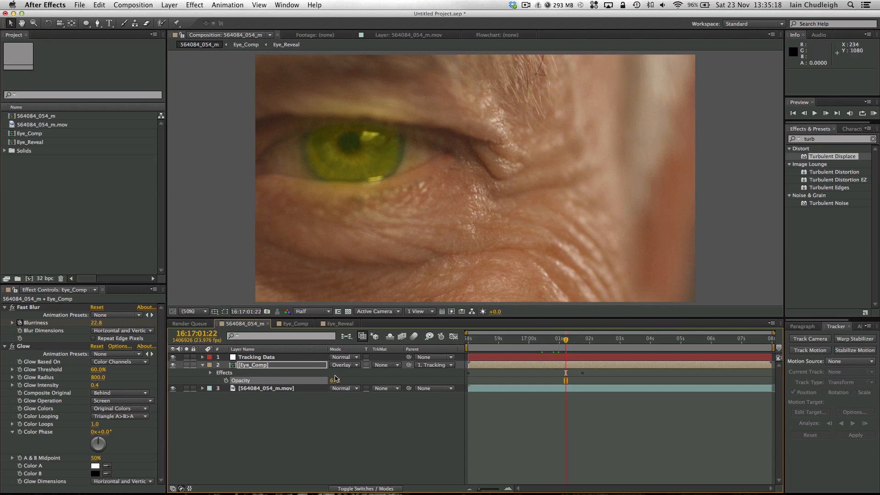
{"action": "left_click_drag", "start_coordinate": [329, 383], "coordinate": [325, 385]}
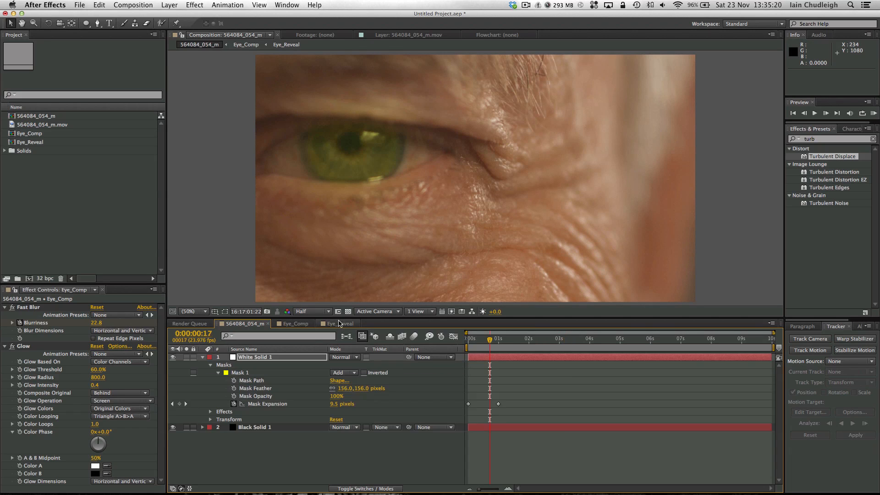
In Eye_Reveal, replace White Solid 1's final Mask Expansion keyframe with a -126.1 pixel keyframe at 0:00:00:20.
{"action": "left_click", "coordinate": [339, 323]}
{"action": "left_click_drag", "start_coordinate": [490, 342], "coordinate": [487, 343]}
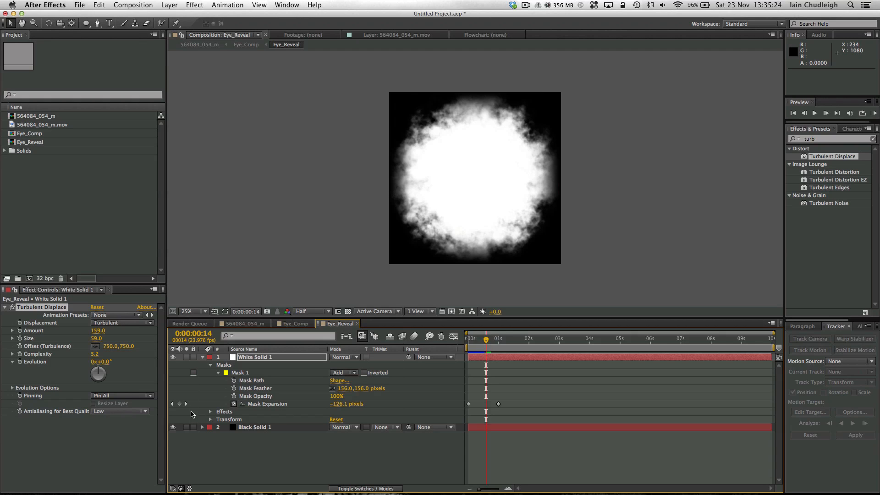
{"action": "left_click", "coordinate": [180, 405]}
{"action": "left_click", "coordinate": [499, 404]}
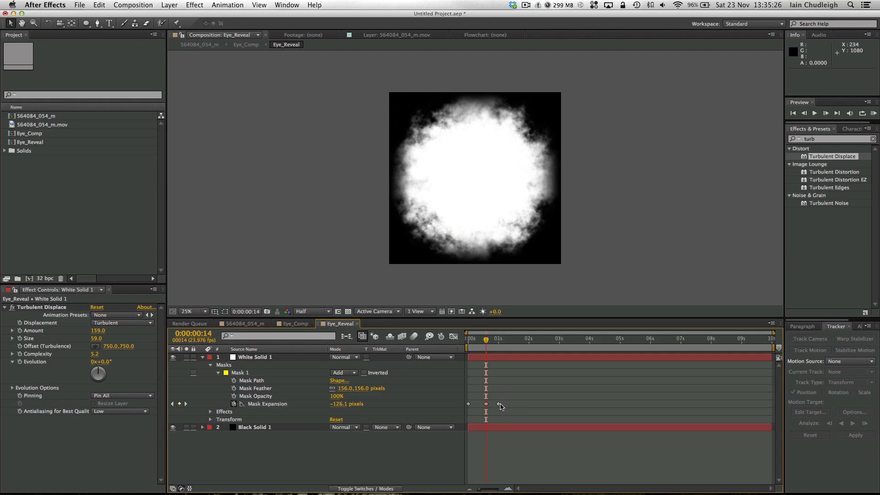
{"action": "left_click_drag", "start_coordinate": [497, 404], "coordinate": [493, 404]}
Scrub the Eye_Reveal animation to 0:00:01:10 and set White Solid 1's Mask Feather to 212 pixels.
{"action": "left_click_drag", "start_coordinate": [480, 340], "coordinate": [511, 347]}
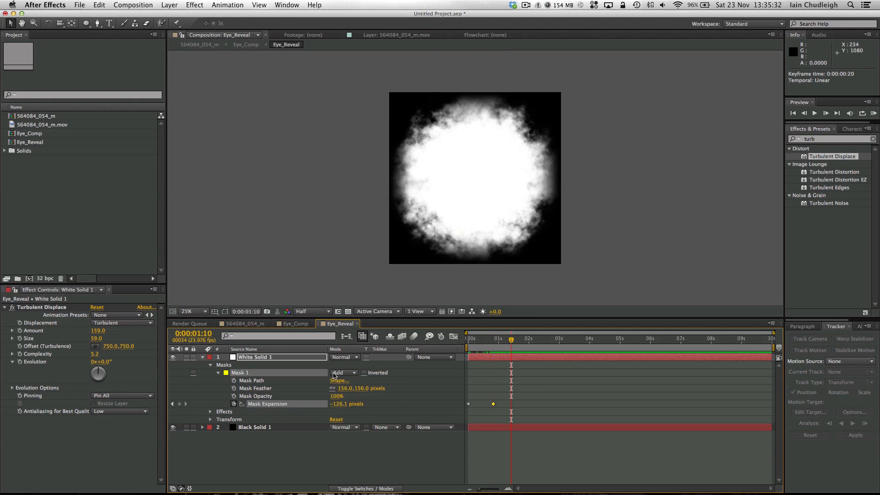
{"action": "left_click_drag", "start_coordinate": [359, 388], "coordinate": [375, 389]}
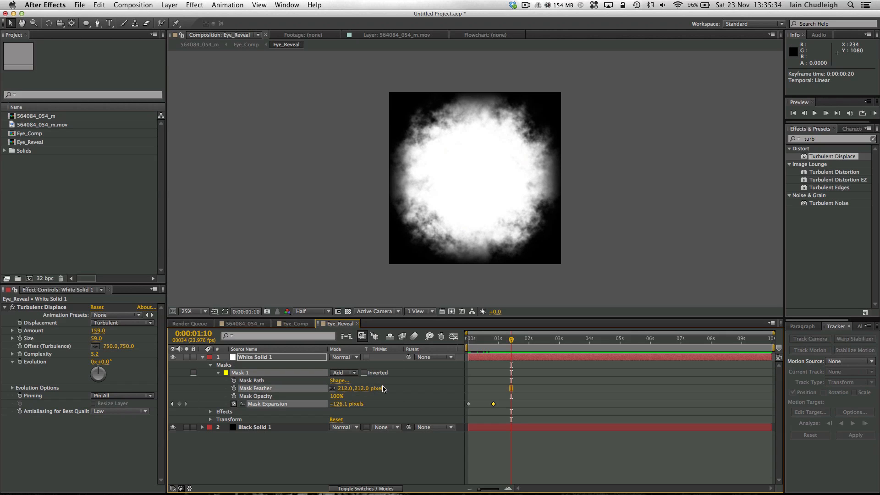
In Eye_Reveal, set White Solid 1's Mask Expansion keyframe at 0:00:00:20 to -182.1 pixels.
{"action": "left_click", "coordinate": [473, 417]}
{"action": "left_click_drag", "start_coordinate": [501, 344], "coordinate": [494, 345]}
{"action": "left_click_drag", "start_coordinate": [345, 404], "coordinate": [319, 411]}
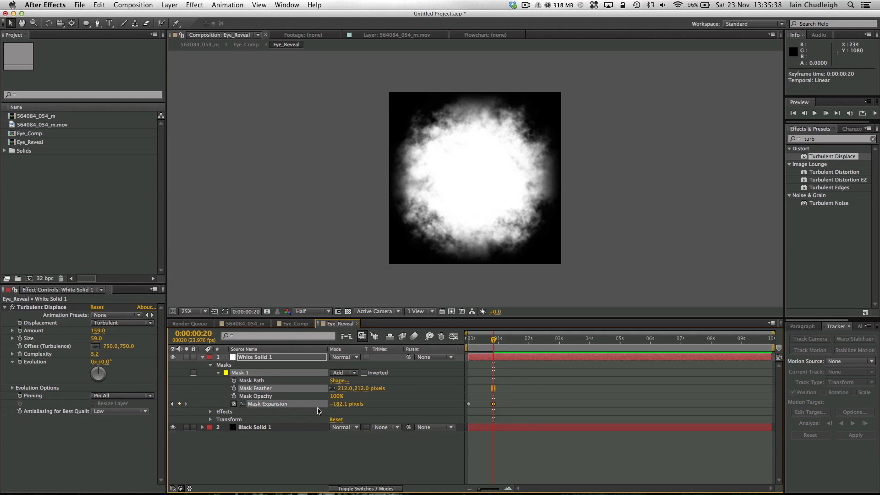
Check how the reduced reveal mask looks in the 564084_054_m and Eye_Comp comps around 0:00:03:09.
{"action": "left_click", "coordinate": [256, 324]}
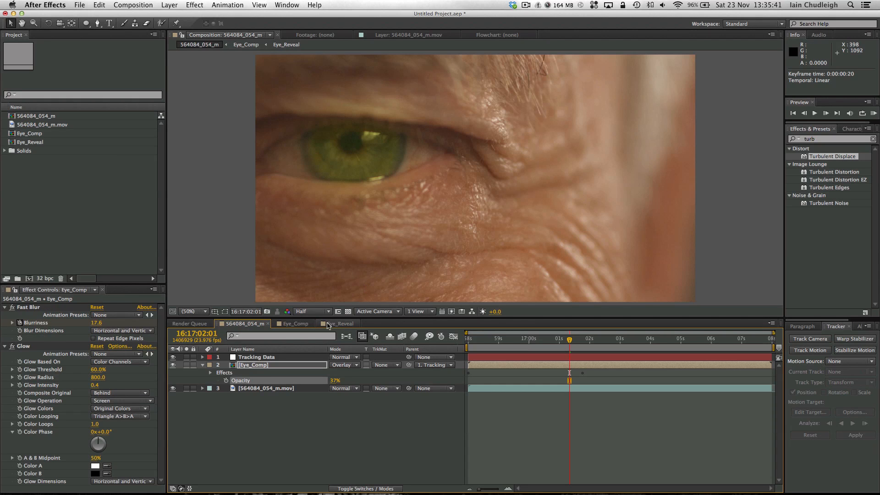
{"action": "left_click", "coordinate": [300, 324]}
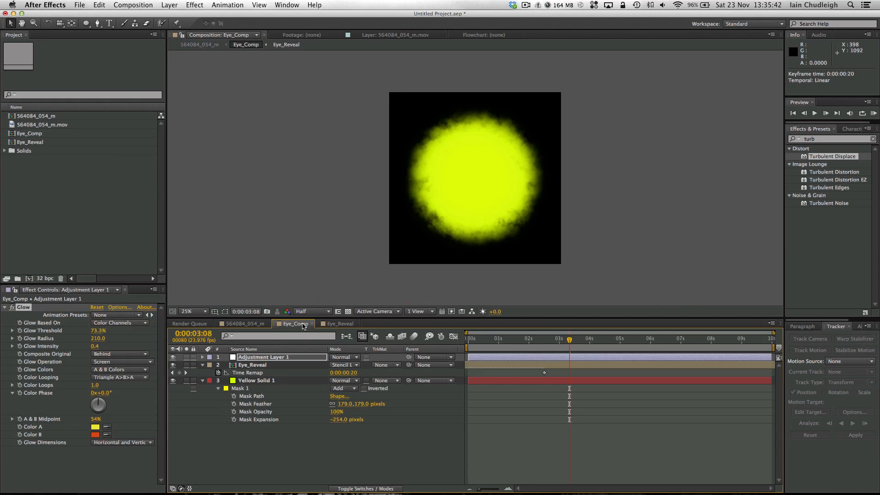
{"action": "left_click_drag", "start_coordinate": [543, 344], "coordinate": [571, 346]}
{"action": "left_click", "coordinate": [245, 323]}
{"action": "left_click", "coordinate": [253, 365]}
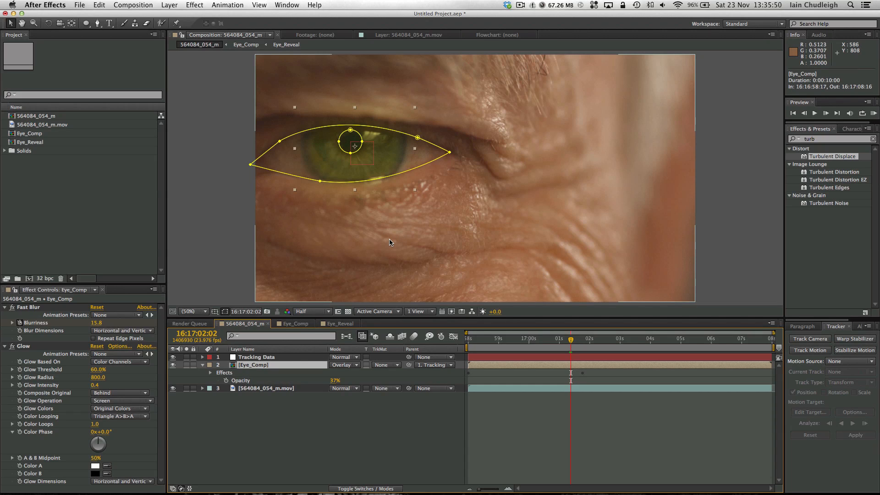
{"action": "left_click", "coordinate": [294, 323]}
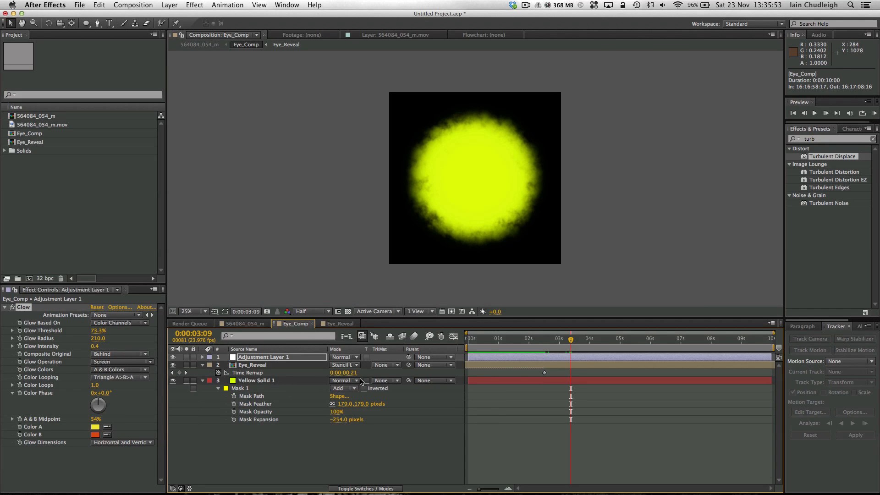
Reduce White Solid 1's Mask Expansion keyframe at 0:00:00:20 in Eye_Reveal further below -182.1 pixels.
{"action": "left_click", "coordinate": [343, 324]}
{"action": "key", "text": "Page_Up"}
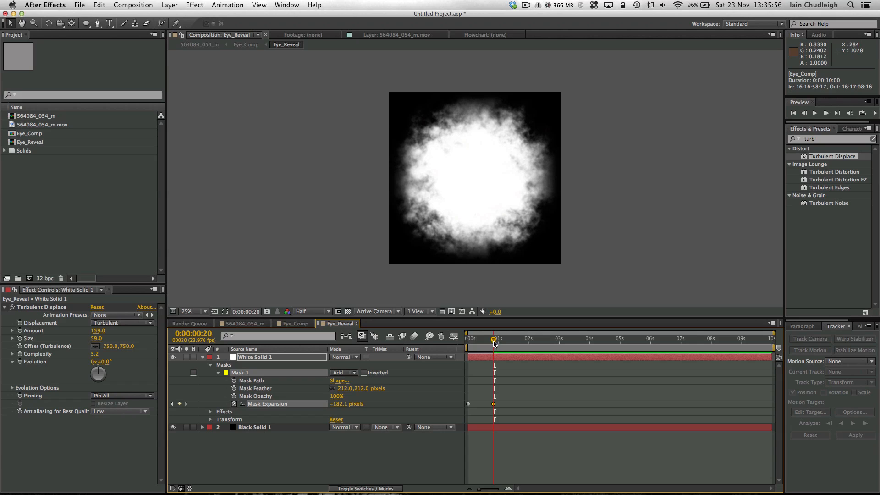
{"action": "left_click_drag", "start_coordinate": [335, 406], "coordinate": [280, 415]}
Review the reveal in the 564084_054_m comp up to 16:17:02:15 and set the Eye_Comp layer's opacity to 67%.
{"action": "left_click", "coordinate": [249, 324]}
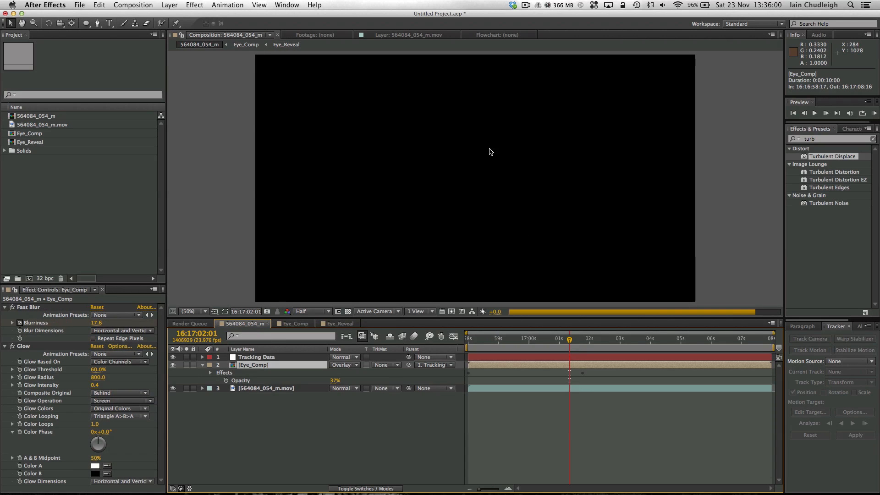
{"action": "left_click", "coordinate": [538, 341]}
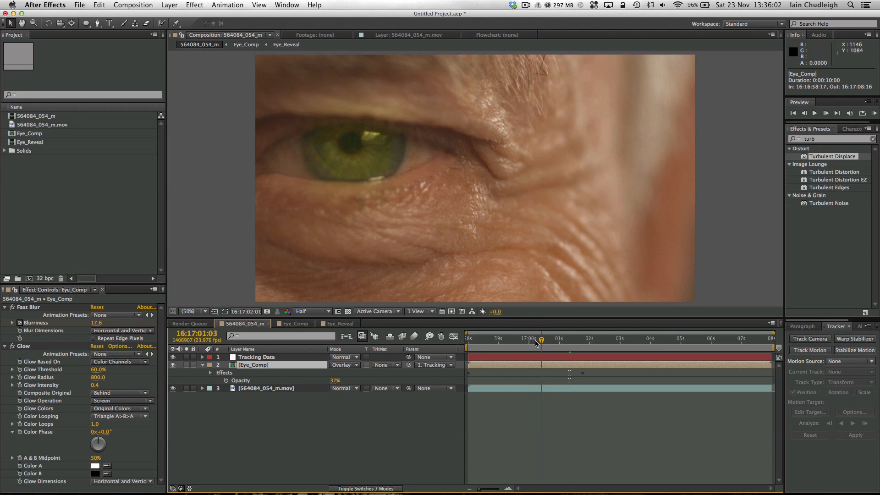
{"action": "left_click_drag", "start_coordinate": [493, 340], "coordinate": [511, 342]}
{"action": "left_click", "coordinate": [557, 343]}
{"action": "left_click", "coordinate": [574, 344]}
{"action": "left_click", "coordinate": [587, 343]}
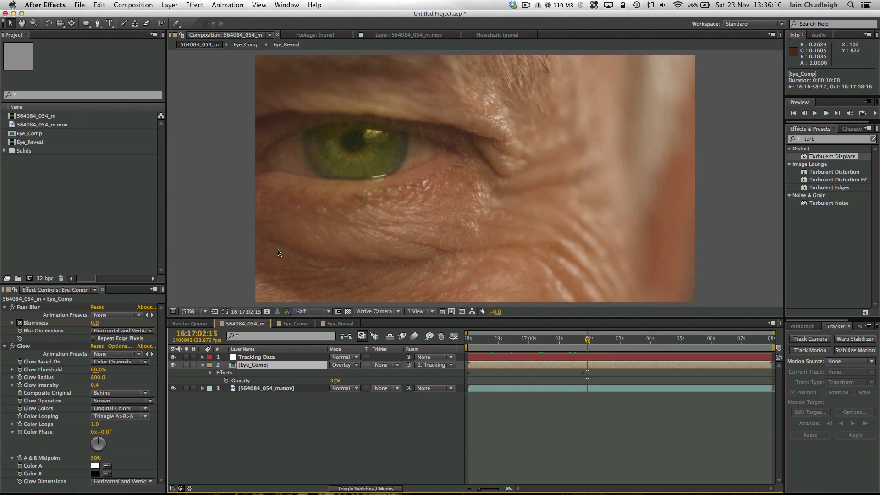
{"action": "left_click_drag", "start_coordinate": [335, 380], "coordinate": [357, 385]}
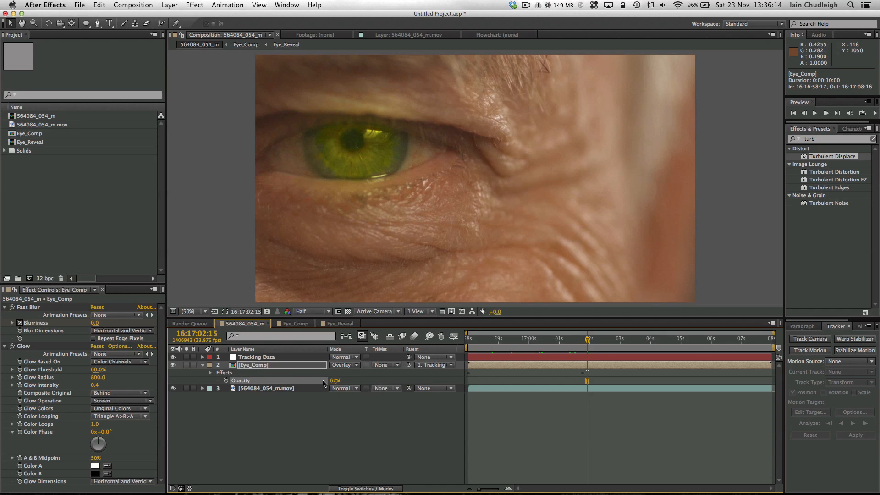
Compare the Screen and Soft Light blending modes on the Eye_Comp layer and return it to Overlay.
{"action": "left_click", "coordinate": [350, 368]}
{"action": "left_click", "coordinate": [350, 230]}
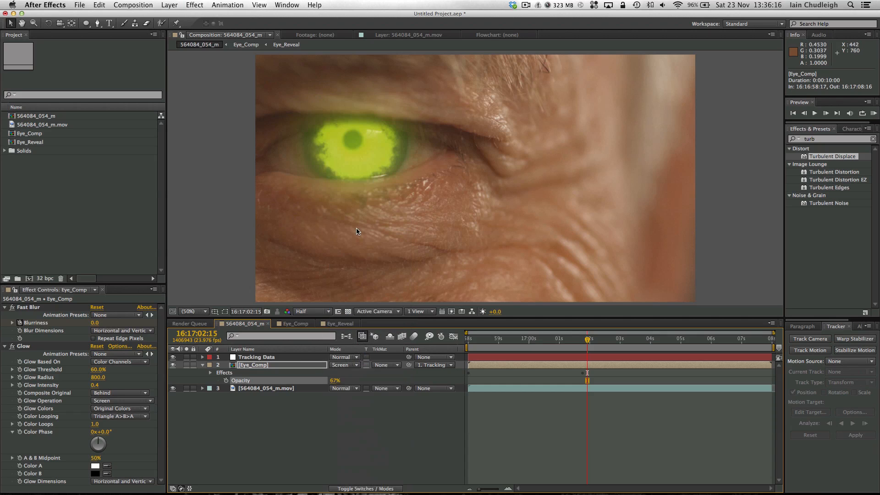
{"action": "left_click", "coordinate": [351, 365]}
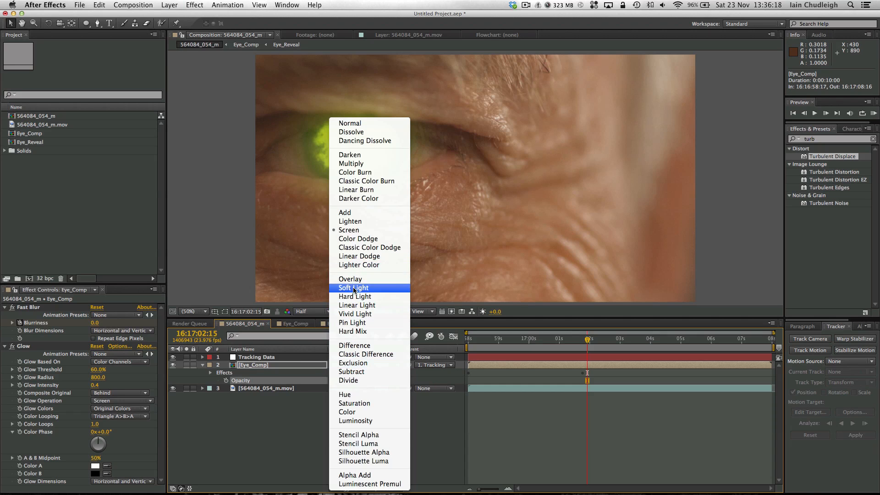
{"action": "left_click", "coordinate": [351, 230]}
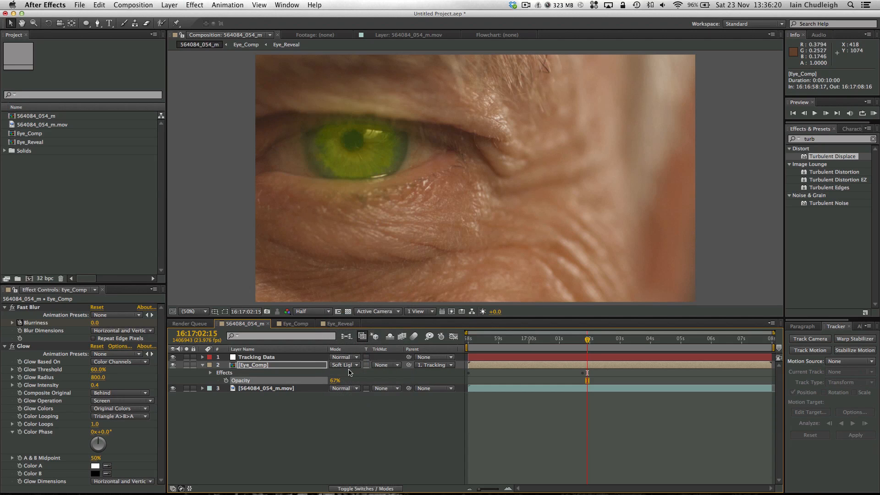
{"action": "left_click", "coordinate": [350, 366]}
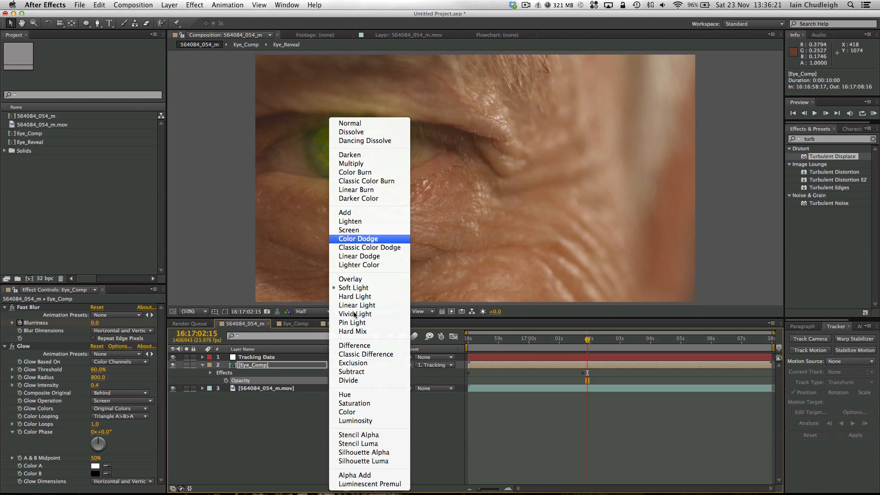
{"action": "left_click", "coordinate": [350, 279]}
Collapse the Eye_Comp layer, create a new adjustment layer above all layers and name it CC.
{"action": "left_click", "coordinate": [302, 429]}
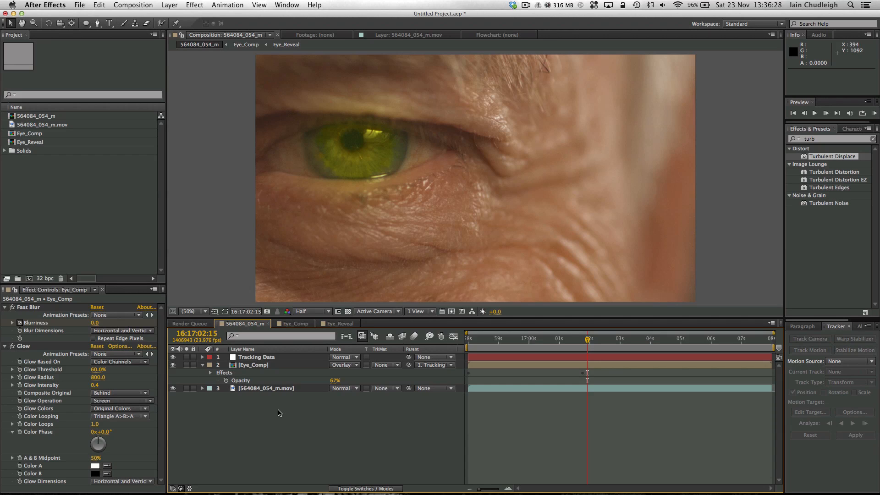
{"action": "left_click", "coordinate": [202, 366]}
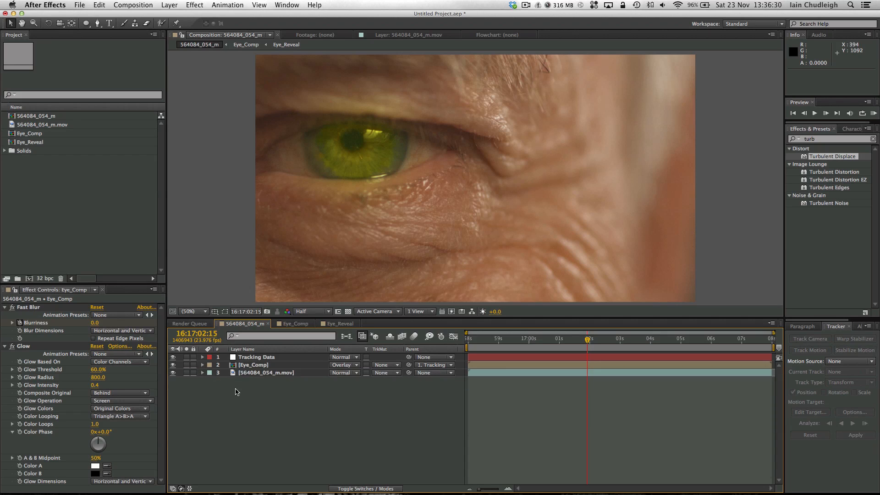
{"action": "right_click", "coordinate": [228, 393]}
{"action": "mouse_move", "coordinate": [249, 400]}
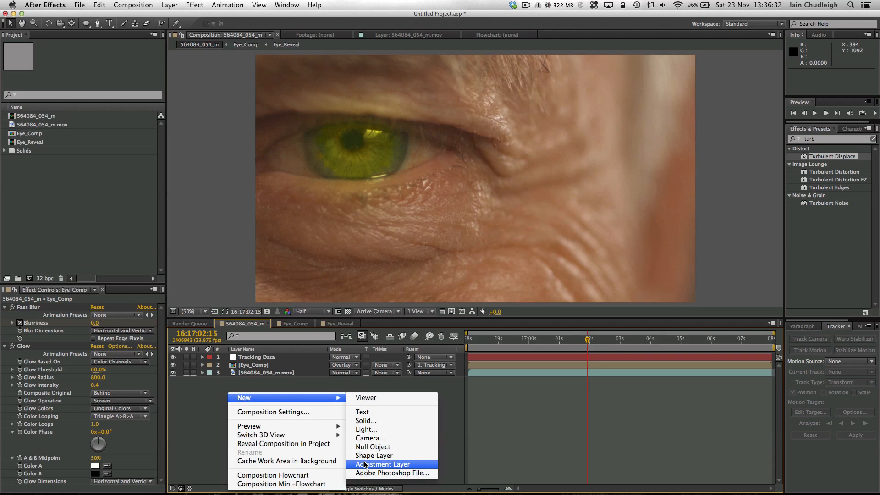
{"action": "left_click", "coordinate": [364, 464]}
{"action": "key", "text": "Return"}
{"action": "type", "text": "CC"}
{"action": "key", "text": "Return"}
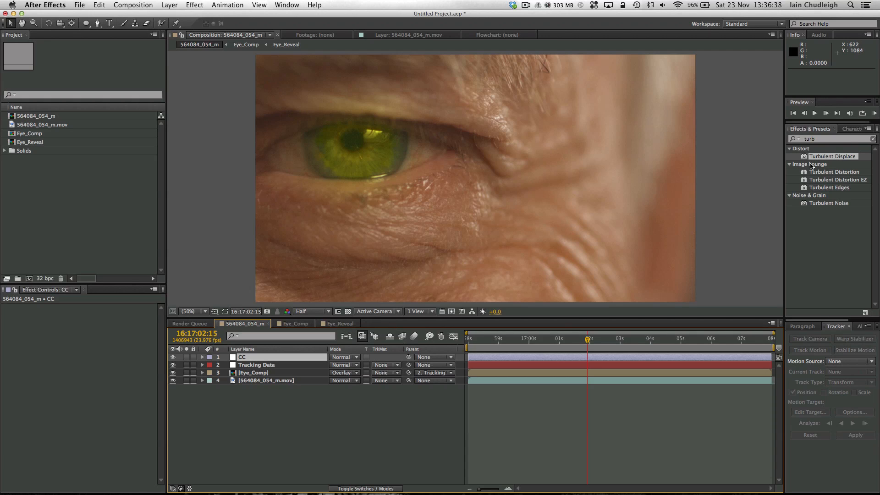
Add a Black & White effect to the CC layer with Reds at -31 and Yellows at 23.
{"action": "left_click", "coordinate": [835, 140]}
{"action": "type", "text": "black"}
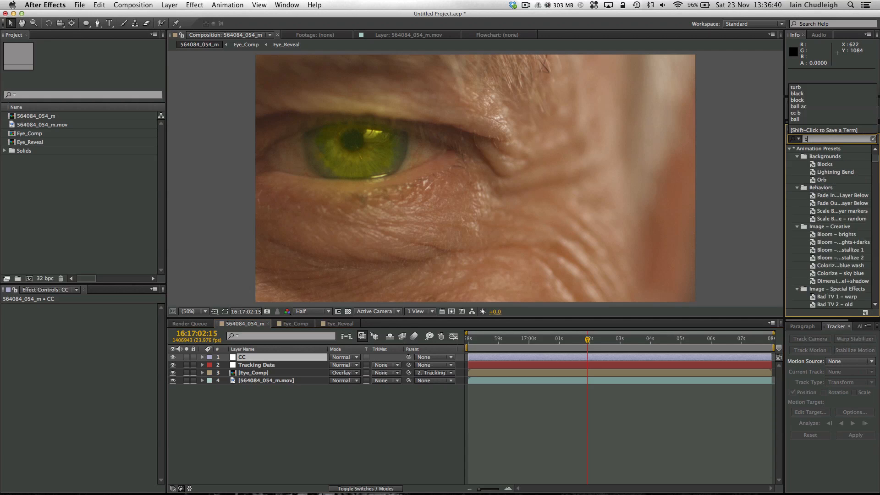
{"action": "left_click_drag", "start_coordinate": [830, 267], "coordinate": [92, 330]}
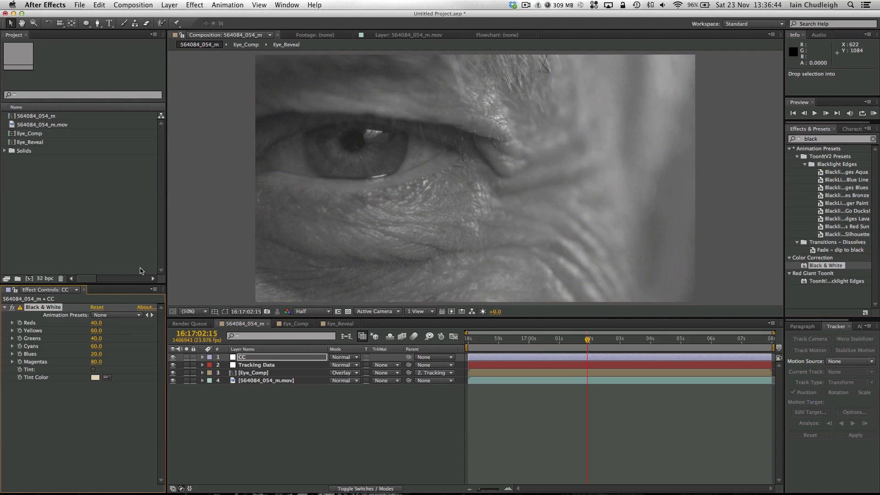
{"action": "left_click_drag", "start_coordinate": [97, 325], "coordinate": [80, 339]}
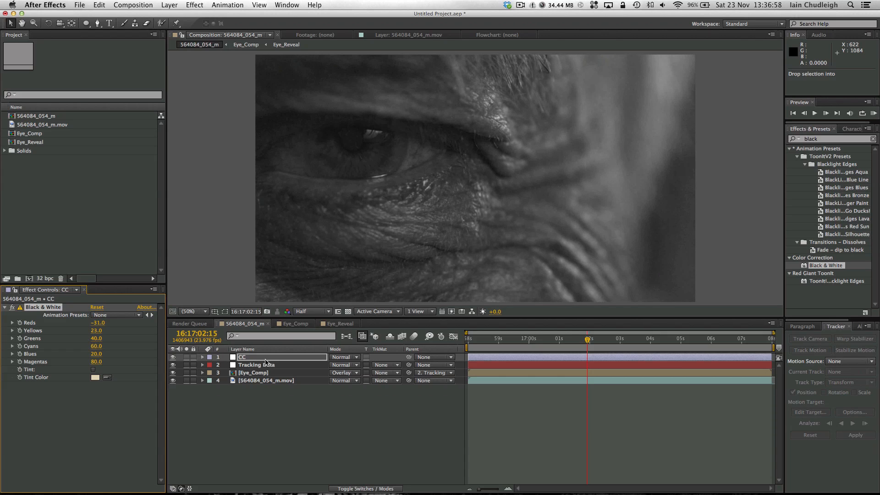
Set the CC layer's opacity to 60%, compare the footage with and without it, and collapse the Black & White settings.
{"action": "key", "text": "t"}
{"action": "mouse_move", "coordinate": [335, 365]}
{"action": "left_mouse_down"}
{"action": "mouse_move", "coordinate": [314, 371]}
{"action": "mouse_move", "coordinate": [323, 371]}
{"action": "left_mouse_up"}
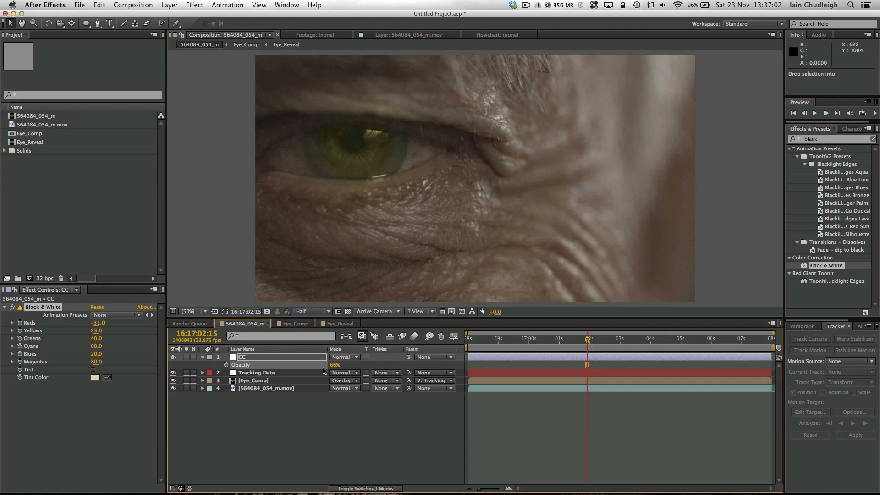
{"action": "left_click", "coordinate": [173, 357]}
{"action": "left_click", "coordinate": [173, 357]}
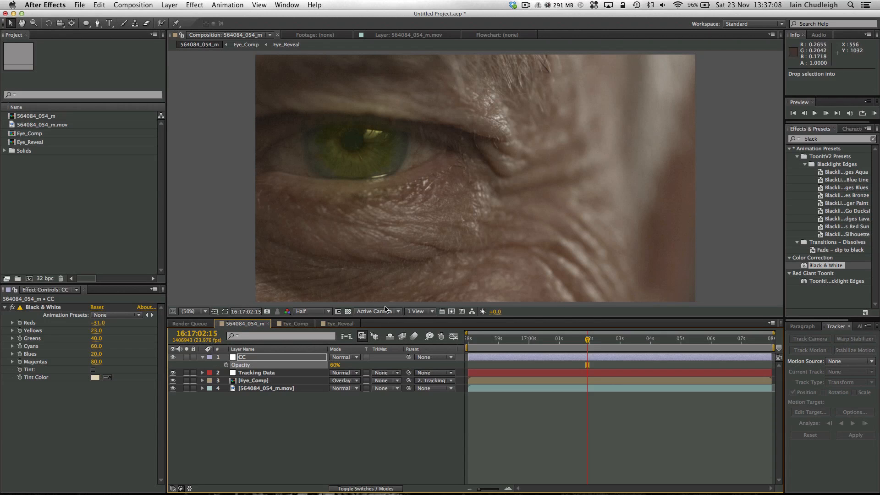
{"action": "left_click", "coordinate": [5, 311]}
{"action": "left_click", "coordinate": [5, 311]}
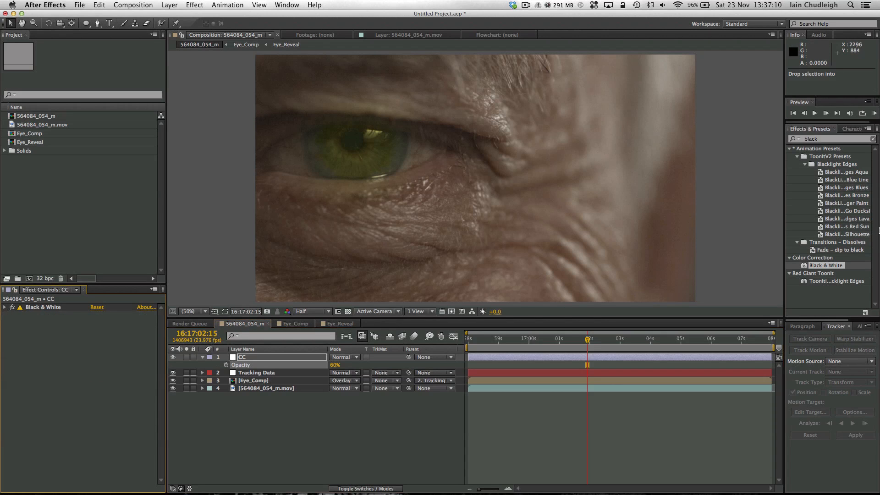
Add a Curves effect below Black & White on the CC layer and shape the curve for darker shadows and more contrast.
{"action": "left_click", "coordinate": [837, 144]}
{"action": "left_click", "coordinate": [832, 142]}
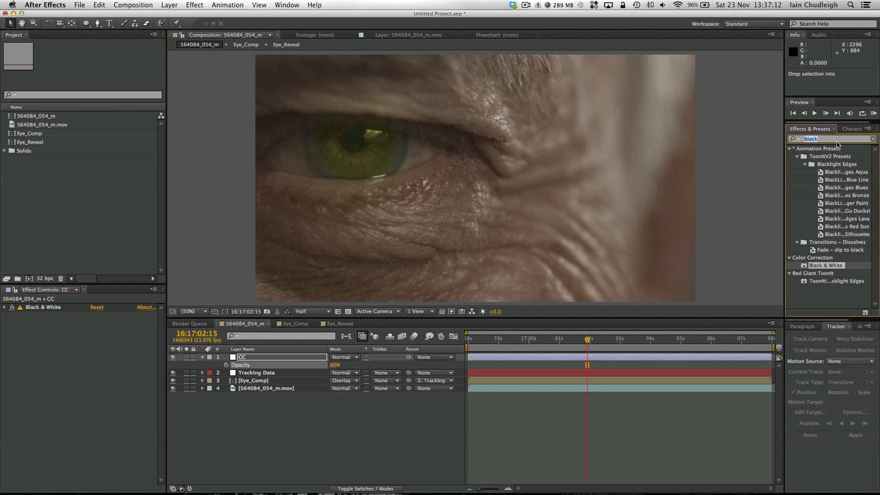
{"action": "type", "text": "curves"}
{"action": "left_click_drag", "start_coordinate": [815, 183], "coordinate": [95, 354]}
{"action": "left_click_drag", "start_coordinate": [47, 406], "coordinate": [50, 411]}
{"action": "left_click_drag", "start_coordinate": [50, 411], "coordinate": [49, 407]}
{"action": "mouse_move", "coordinate": [78, 374]}
{"action": "left_mouse_down"}
{"action": "mouse_move", "coordinate": [76, 363]}
{"action": "mouse_move", "coordinate": [84, 361]}
{"action": "left_mouse_up"}
{"action": "left_click", "coordinate": [5, 315]}
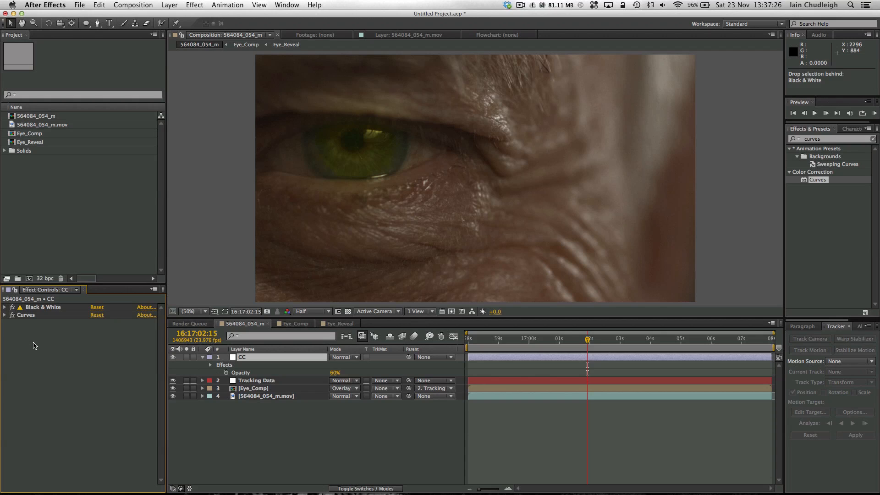
Try an Exposure effect of 2.08 from the Color Correction effects on the CC layer and delete it.
{"action": "left_click", "coordinate": [871, 139]}
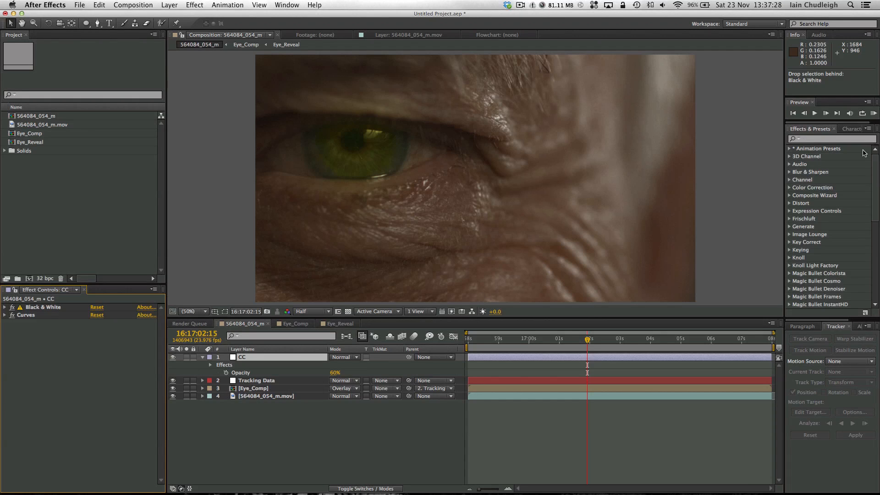
{"action": "left_click", "coordinate": [789, 188]}
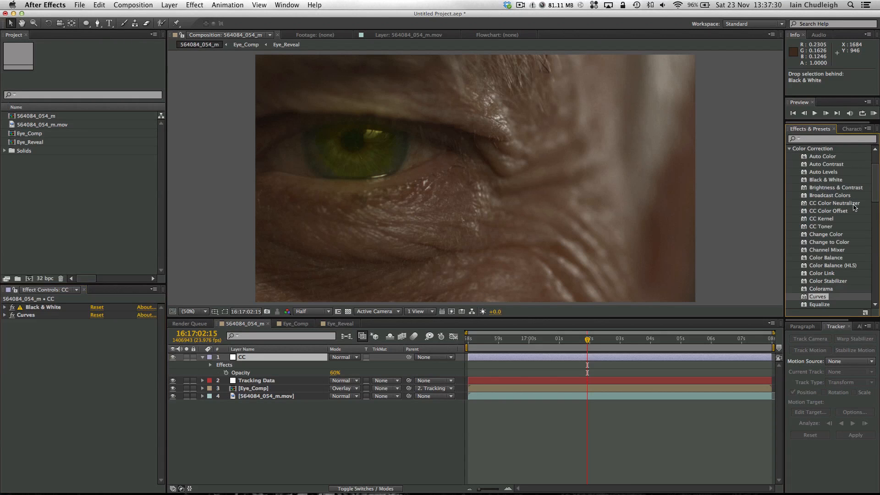
{"action": "mouse_move", "coordinate": [874, 180]}
{"action": "left_mouse_down"}
{"action": "mouse_move", "coordinate": [876, 206]}
{"action": "mouse_move", "coordinate": [877, 171]}
{"action": "left_mouse_up"}
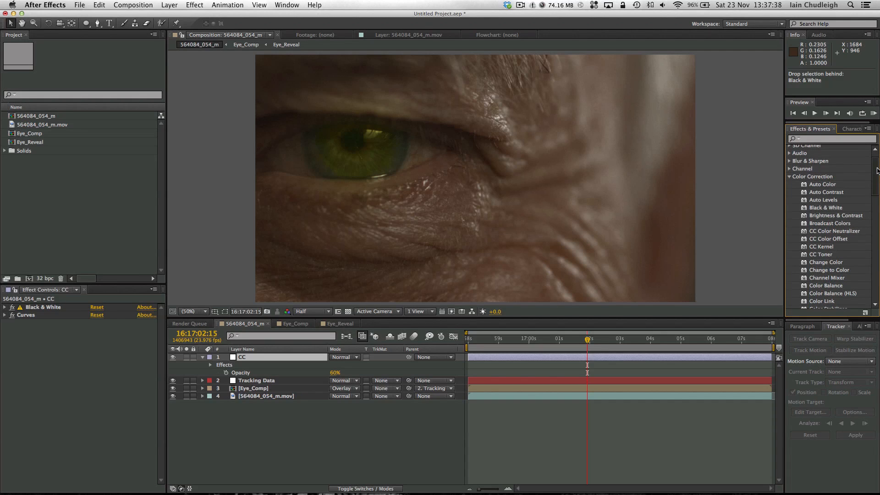
{"action": "left_click_drag", "start_coordinate": [876, 170], "coordinate": [877, 173]}
{"action": "scroll", "coordinate": [829, 294], "scroll_direction": "down", "scroll_amount": 2}
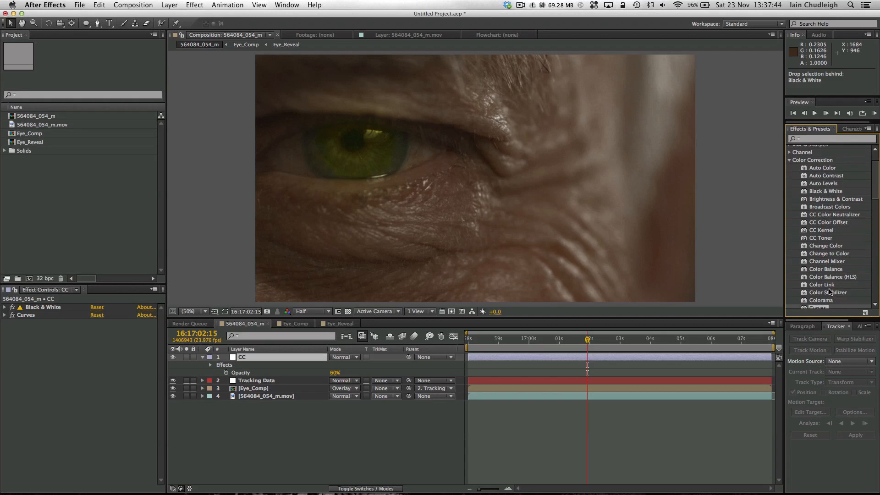
{"action": "scroll", "coordinate": [833, 293], "scroll_direction": "down", "scroll_amount": 1}
{"action": "left_click_drag", "start_coordinate": [820, 303], "coordinate": [202, 369]}
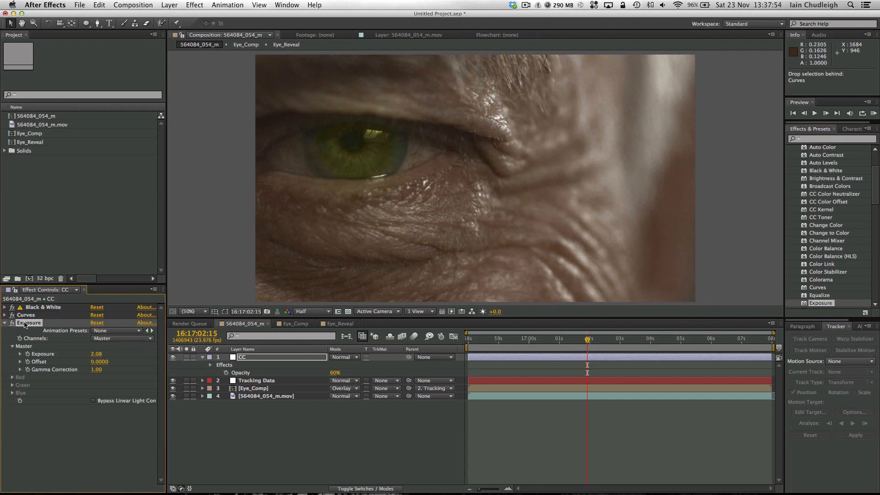
{"action": "key", "text": "Delete"}
Add an Unsharp Mask effect to the CC layer with an Amount of 220.
{"action": "left_click", "coordinate": [831, 139]}
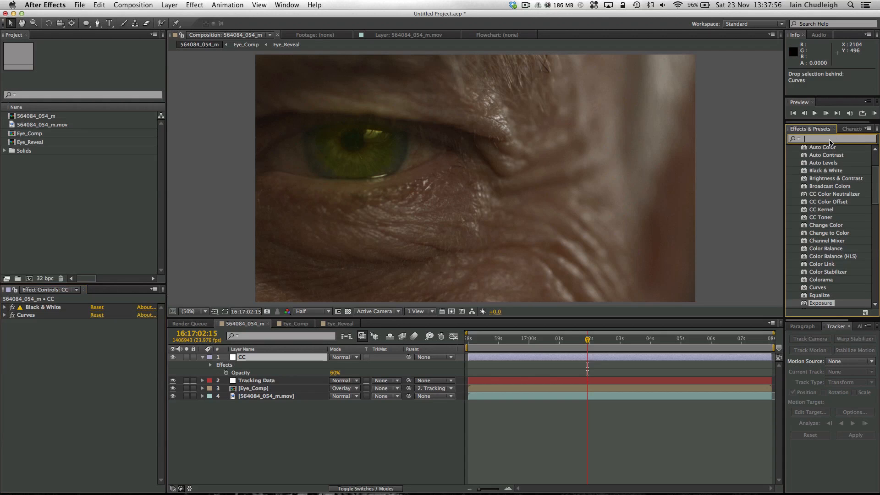
{"action": "type", "text": "unsh"}
{"action": "left_click_drag", "start_coordinate": [826, 156], "coordinate": [342, 349]}
{"action": "mouse_move", "coordinate": [94, 346]}
{"action": "left_mouse_down"}
{"action": "mouse_move", "coordinate": [160, 349]}
{"action": "mouse_move", "coordinate": [94, 355]}
{"action": "mouse_move", "coordinate": [109, 355]}
{"action": "left_mouse_up"}
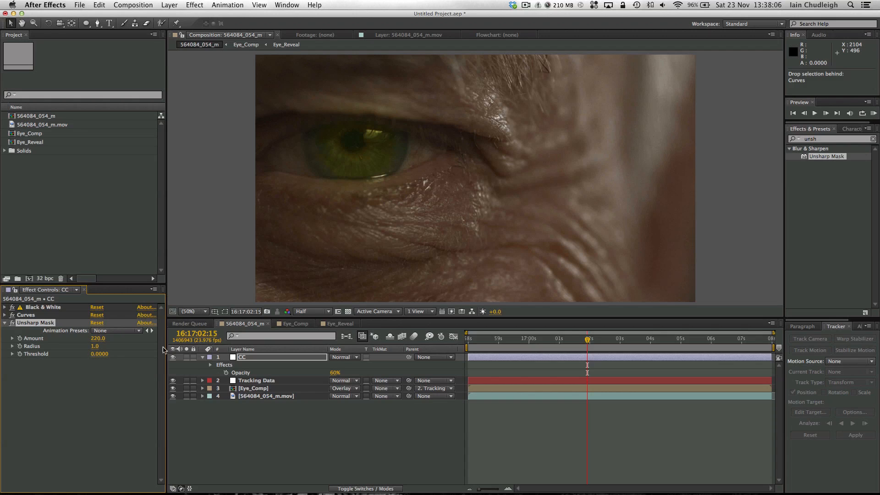
Try an opacity of 86% on the Eye_Comp layer and undo the change.
{"action": "left_click_drag", "start_coordinate": [526, 339], "coordinate": [572, 347]}
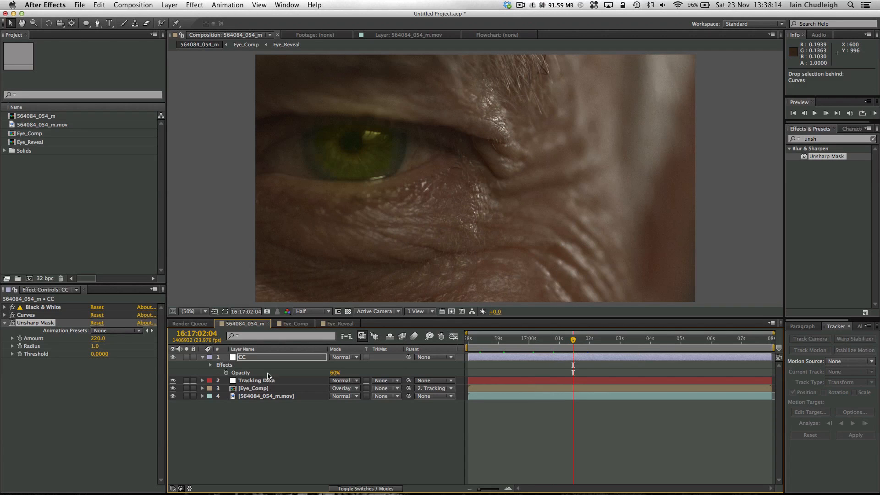
{"action": "left_click", "coordinate": [265, 389]}
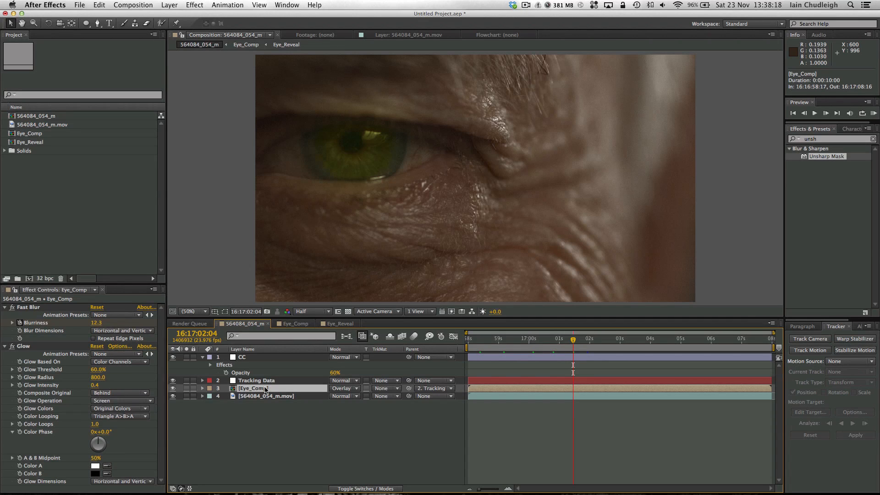
{"action": "key", "text": "t"}
{"action": "mouse_move", "coordinate": [336, 397]}
{"action": "left_mouse_down"}
{"action": "mouse_move", "coordinate": [307, 402]}
{"action": "mouse_move", "coordinate": [344, 398]}
{"action": "left_mouse_up"}
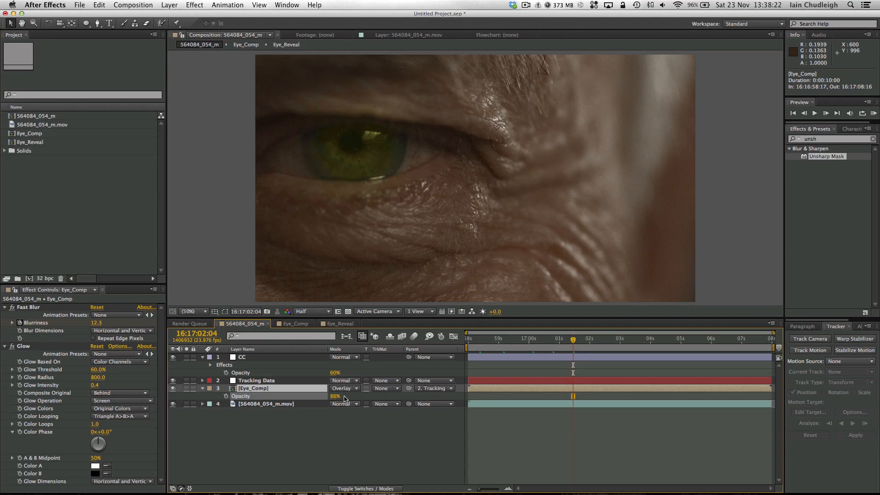
{"action": "key", "text": "super+z"}
Add a Tint effect below Glow on the Eye_Comp layer with Amount to Tint at 34%.
{"action": "left_click", "coordinate": [288, 390]}
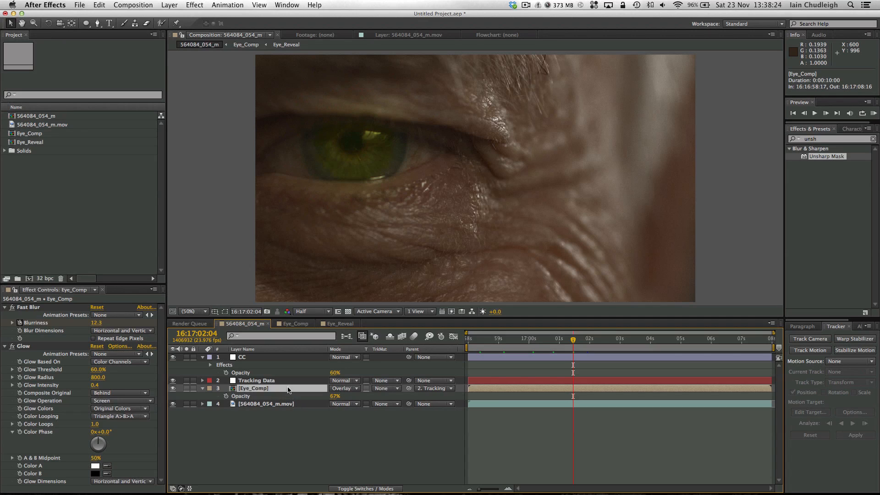
{"action": "left_click", "coordinate": [5, 347]}
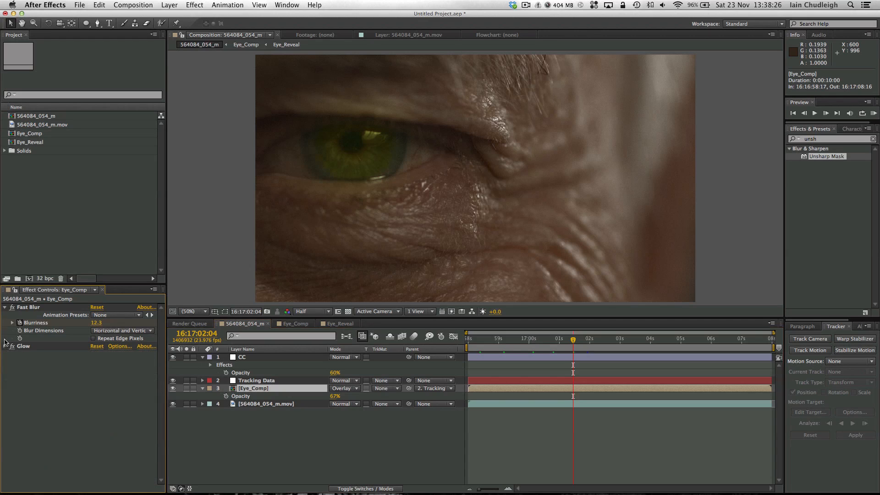
{"action": "left_click", "coordinate": [5, 307]}
{"action": "double_click", "coordinate": [825, 139]}
{"action": "type", "text": "ti"}
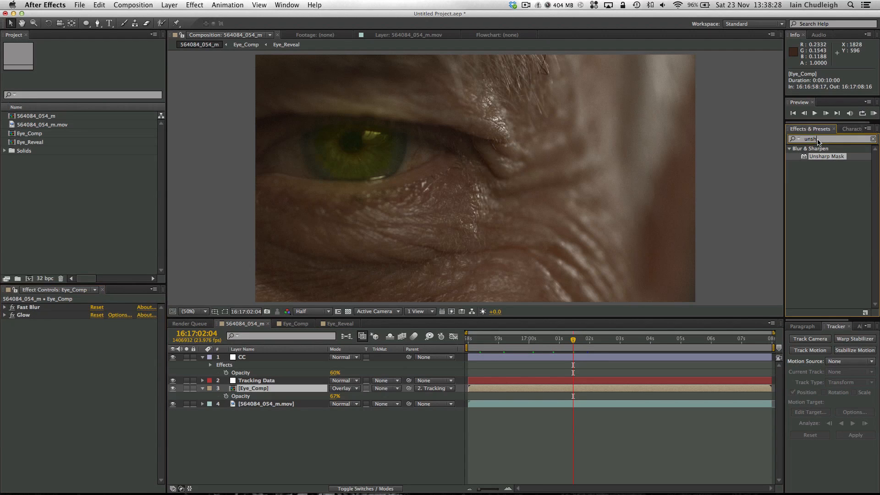
{"action": "type", "text": "nt"}
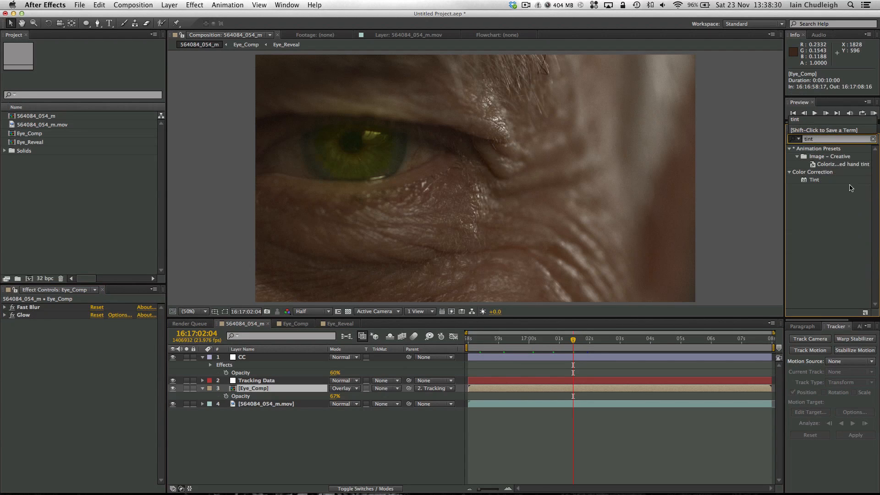
{"action": "left_click_drag", "start_coordinate": [814, 179], "coordinate": [57, 360]}
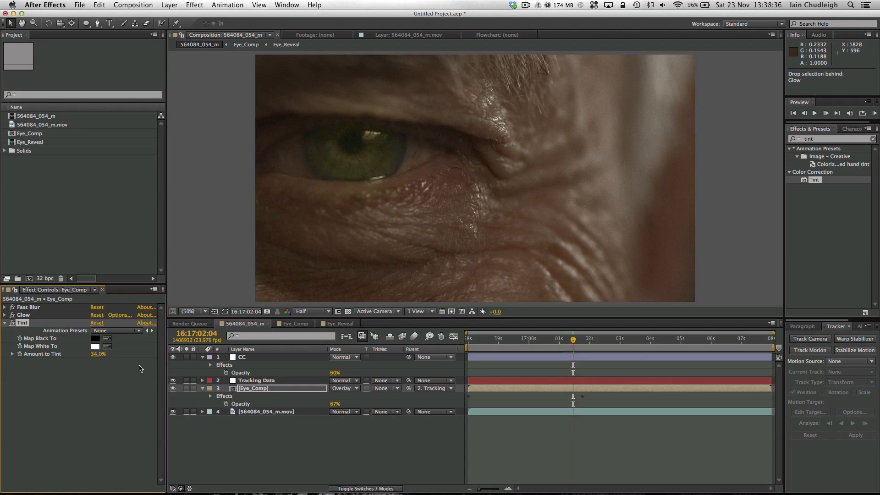
In the Eye_Comp composition, recolour the yellow solid to bright cyan (00EDFF).
{"action": "left_click", "coordinate": [293, 323]}
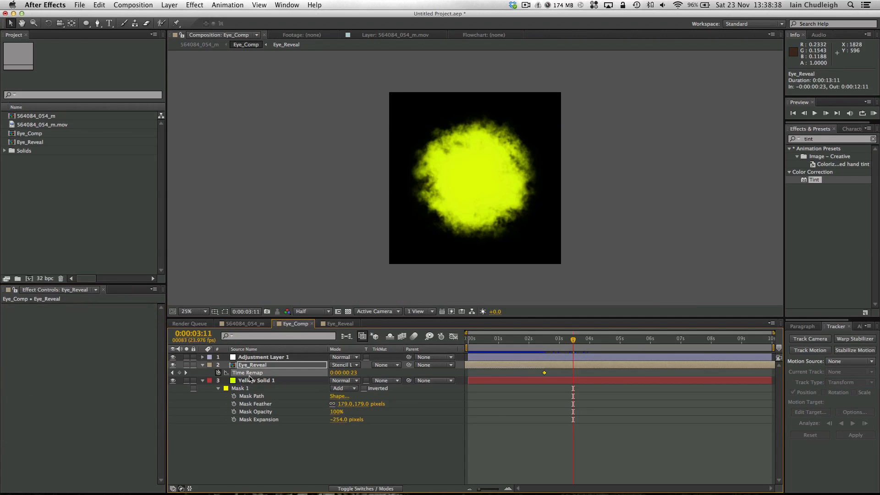
{"action": "double_click", "coordinate": [251, 366]}
{"action": "left_click", "coordinate": [294, 324]}
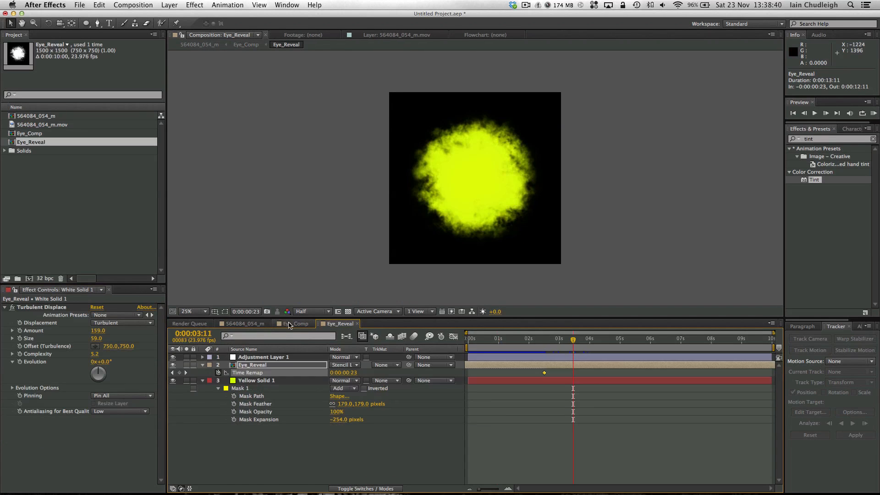
{"action": "left_click", "coordinate": [245, 380]}
{"action": "left_click", "coordinate": [169, 5]}
{"action": "left_click", "coordinate": [181, 22]}
{"action": "left_click", "coordinate": [180, 231]}
{"action": "left_click_drag", "start_coordinate": [138, 123], "coordinate": [138, 127]}
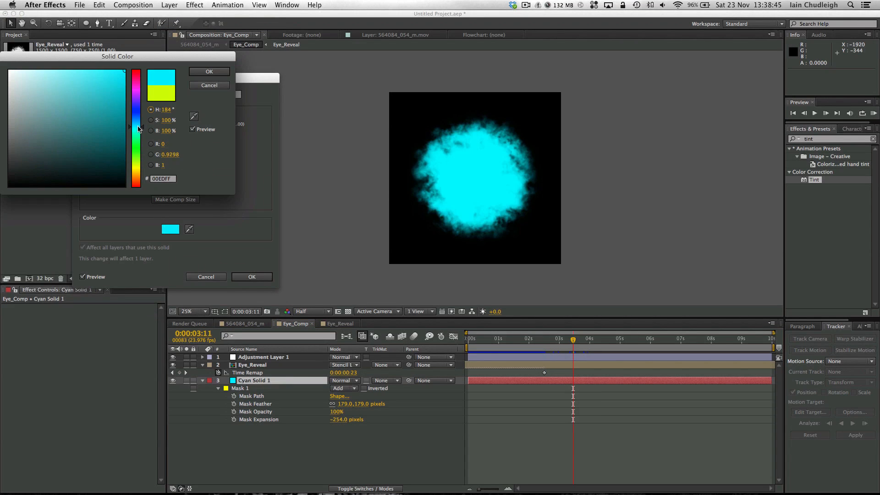
{"action": "left_click", "coordinate": [209, 72]}
{"action": "left_click", "coordinate": [252, 277]}
Back in the 564084_054_m composition, set Eye_Comp's Amount to Tint to 9% and check the reveal on the footage.
{"action": "left_click", "coordinate": [246, 323]}
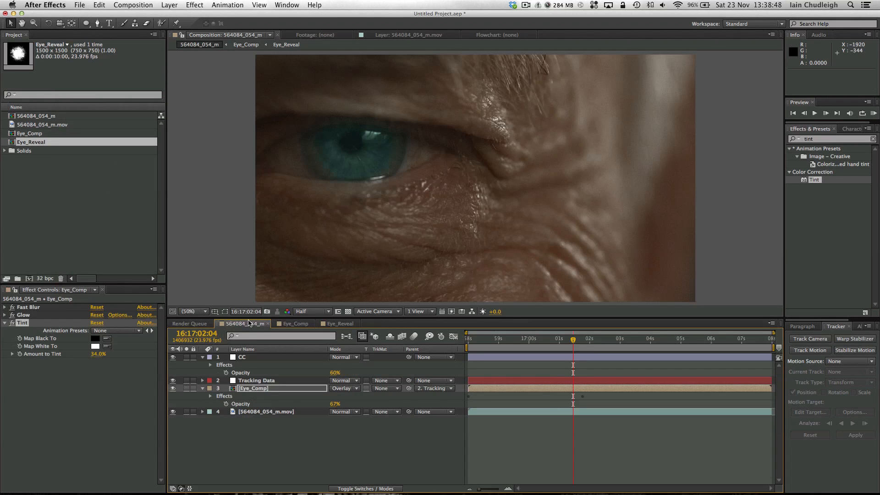
{"action": "left_click_drag", "start_coordinate": [95, 358], "coordinate": [83, 357]}
{"action": "left_click", "coordinate": [530, 339]}
{"action": "left_click_drag", "start_coordinate": [534, 341], "coordinate": [569, 345]}
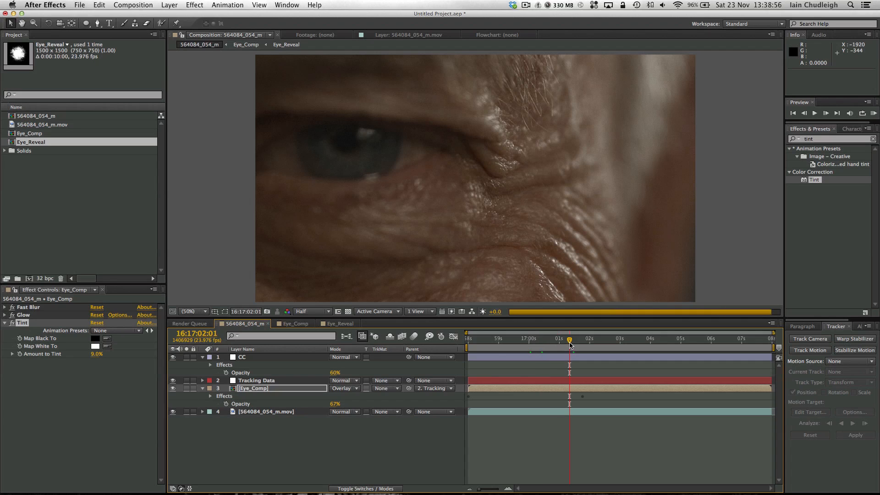
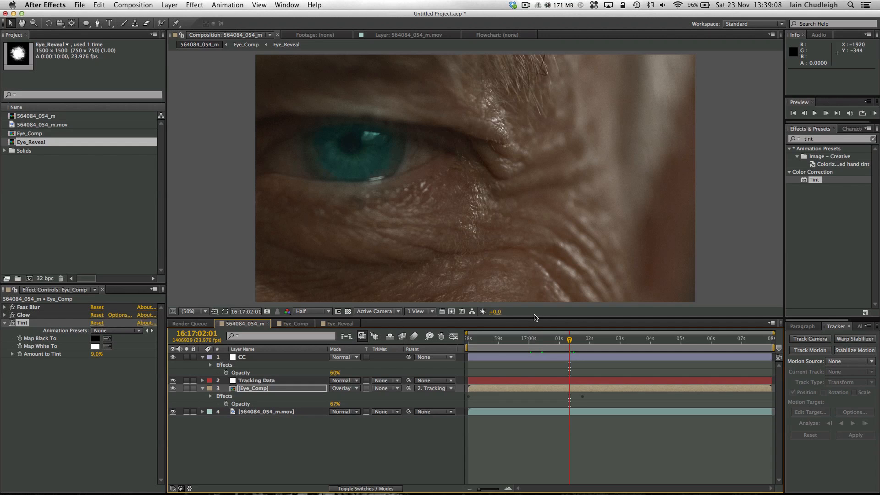
Create a black 1920 x 1080 px solid named Vignette and place it directly below the CC layer.
{"action": "left_click", "coordinate": [258, 468]}
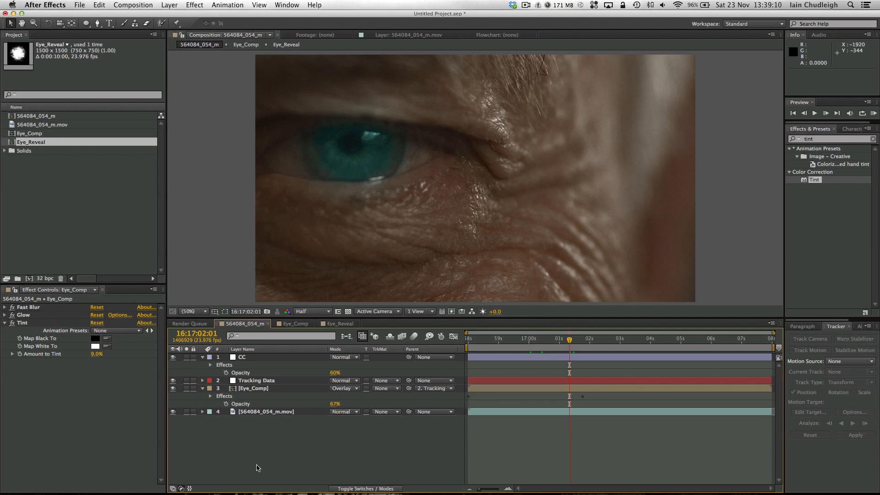
{"action": "key", "text": "super+y"}
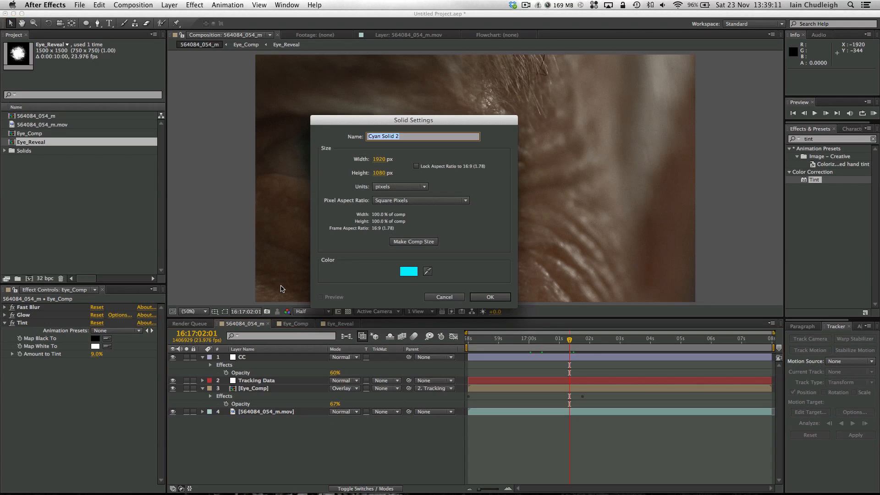
{"action": "left_click", "coordinate": [406, 271]}
{"action": "left_click", "coordinate": [9, 186]}
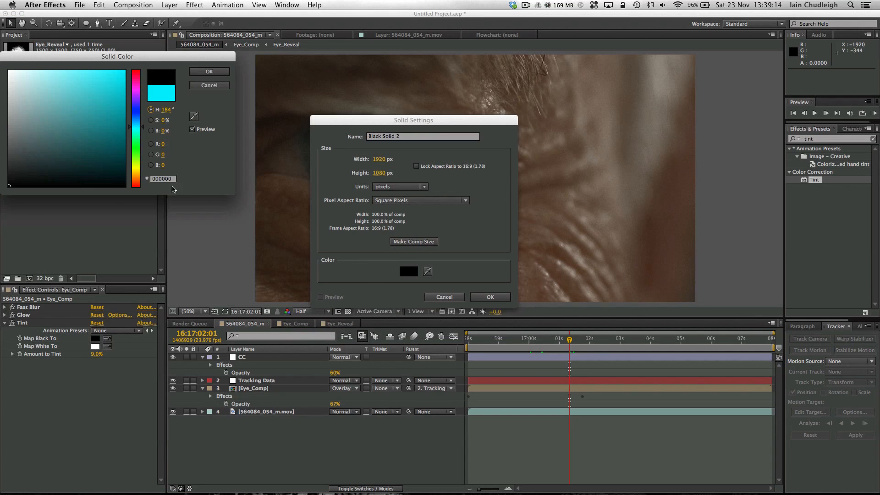
{"action": "left_click", "coordinate": [225, 73]}
{"action": "left_click", "coordinate": [386, 136]}
{"action": "key", "text": "super+a"}
{"action": "type", "text": "Vignet"}
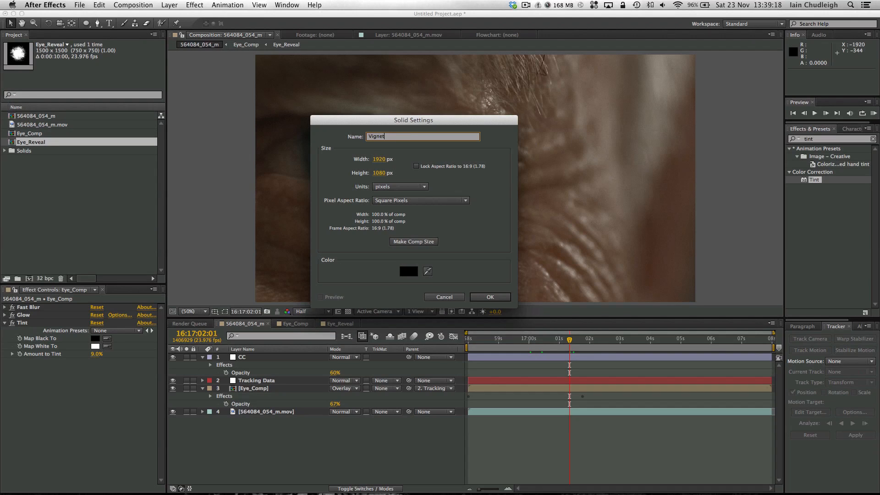
{"action": "type", "text": "te"}
{"action": "key", "text": "Return"}
{"action": "left_click_drag", "start_coordinate": [266, 359], "coordinate": [258, 390]}
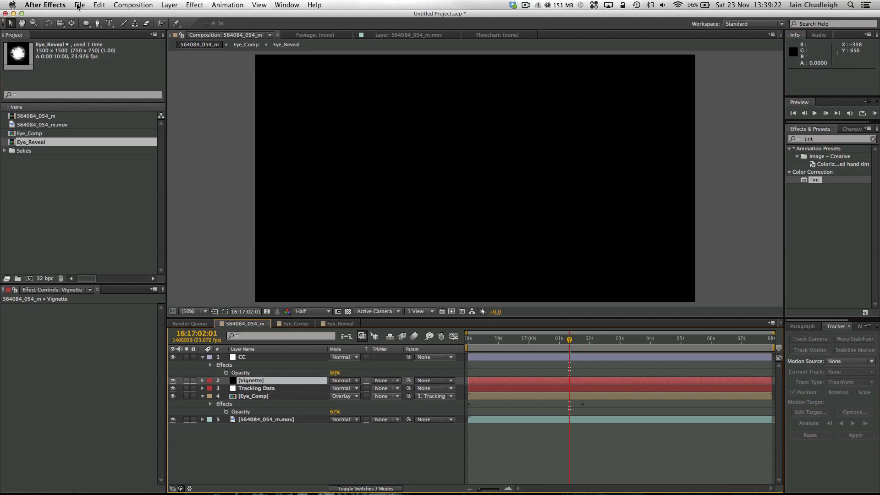
Draw an elliptical mask about 1380 px tall around the eye side of the frame on Vignette and set it to Subtract.
{"action": "left_click", "coordinate": [86, 24]}
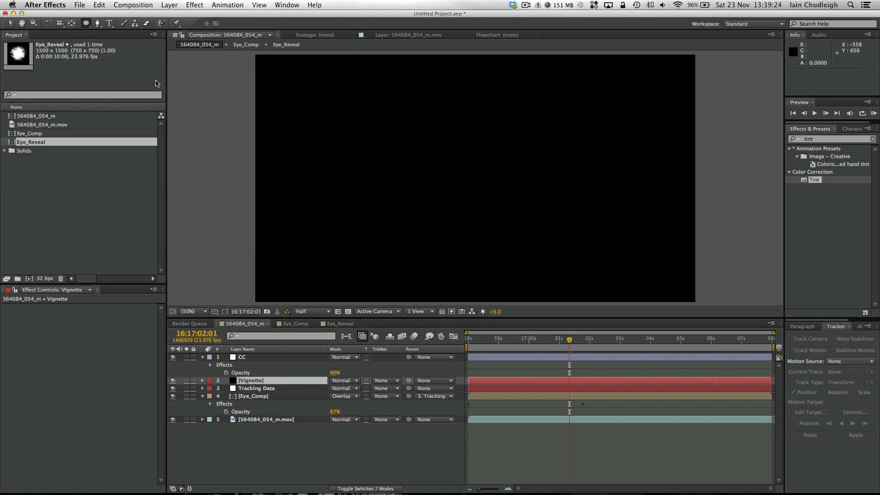
{"action": "key", "text": "comma"}
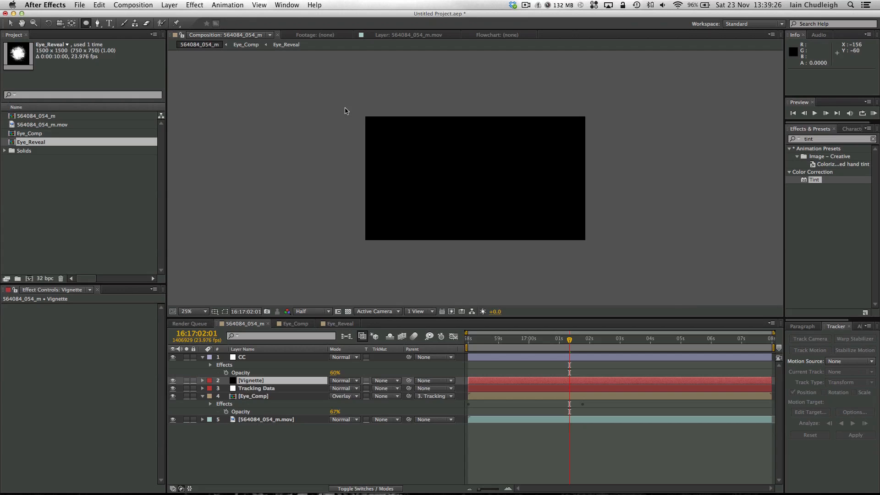
{"action": "left_click_drag", "start_coordinate": [331, 103], "coordinate": [435, 195]}
{"action": "left_click_drag", "start_coordinate": [537, 259], "coordinate": [552, 264]}
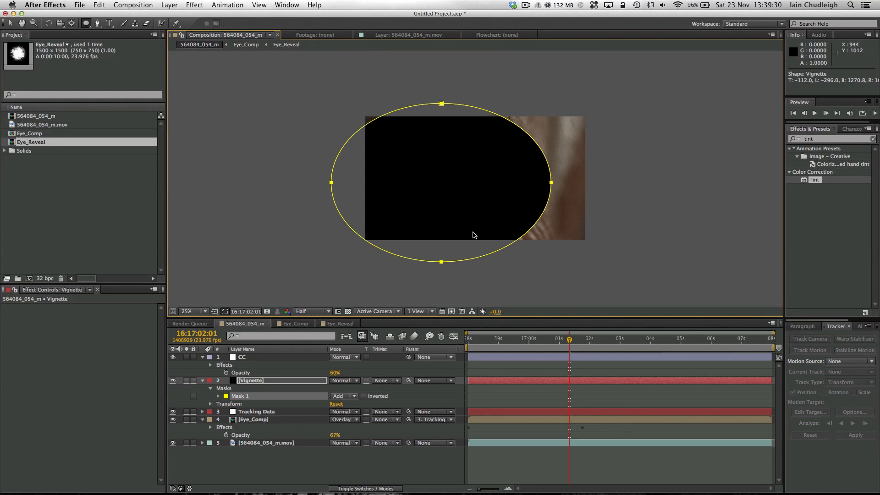
{"action": "left_click", "coordinate": [343, 397]}
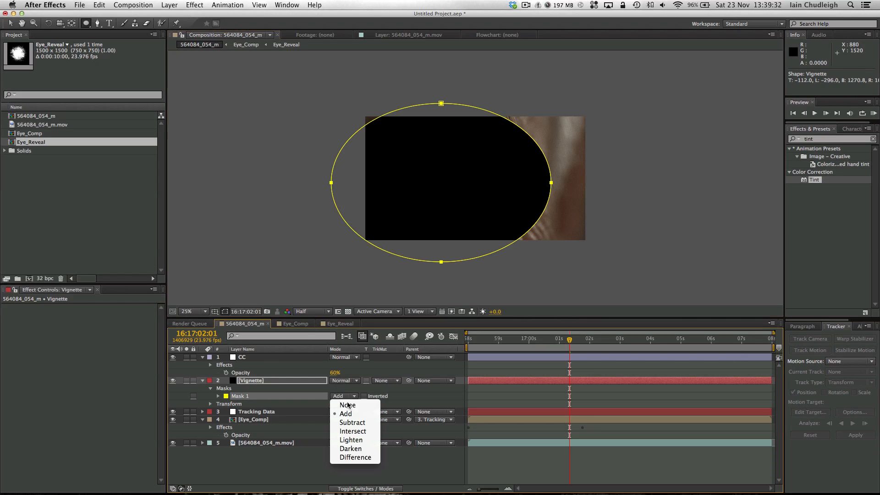
{"action": "left_click", "coordinate": [357, 419]}
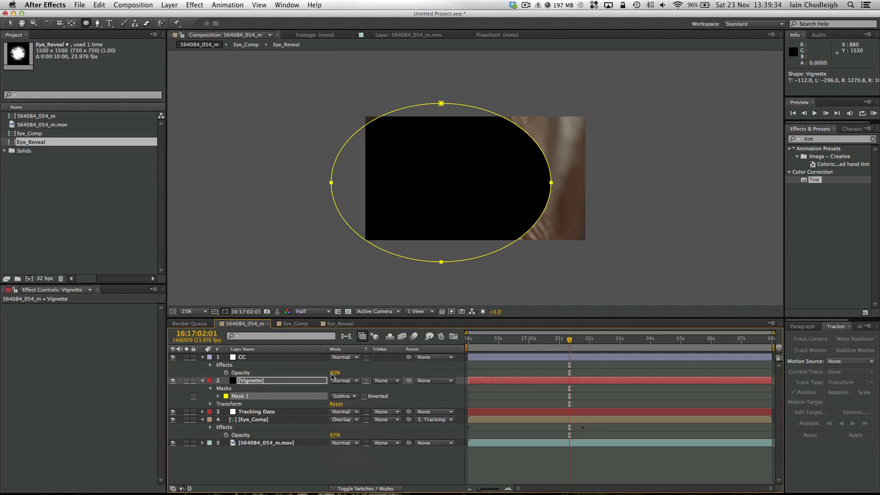
Soften the Vignette mask with a 577-pixel feather, 55% mask opacity and 44-pixel expansion, and check it across the shot.
{"action": "left_click", "coordinate": [218, 396]}
{"action": "left_click_drag", "start_coordinate": [349, 415], "coordinate": [625, 422]}
{"action": "left_click_drag", "start_coordinate": [336, 428], "coordinate": [318, 423]}
{"action": "key", "text": "shift+super+h"}
{"action": "scroll", "coordinate": [482, 223], "scroll_direction": "up", "scroll_amount": 2}
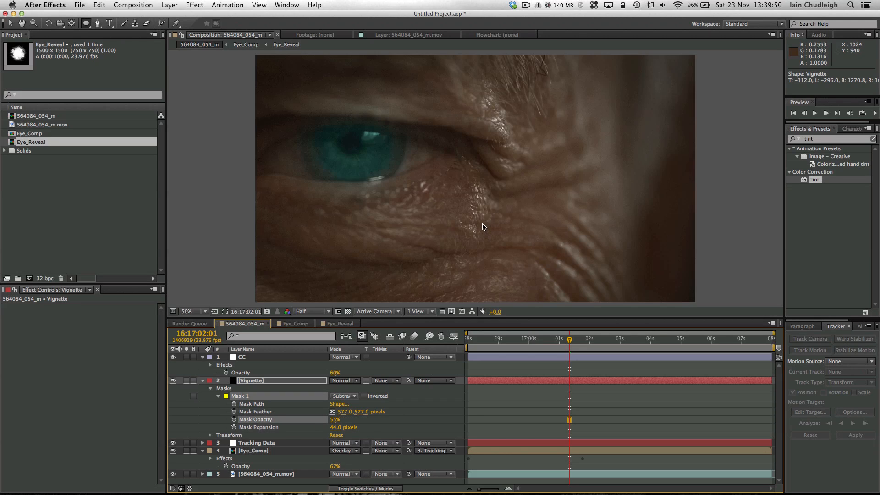
{"action": "key", "text": "v"}
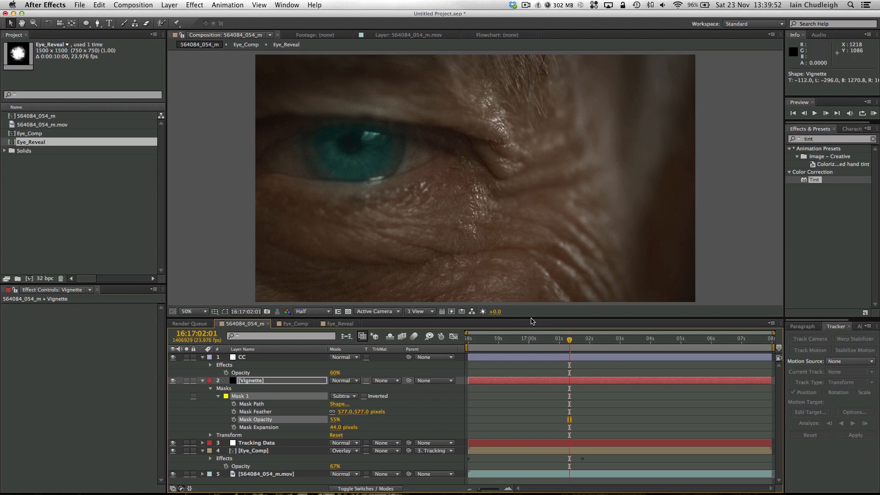
{"action": "left_click_drag", "start_coordinate": [531, 319], "coordinate": [527, 389]}
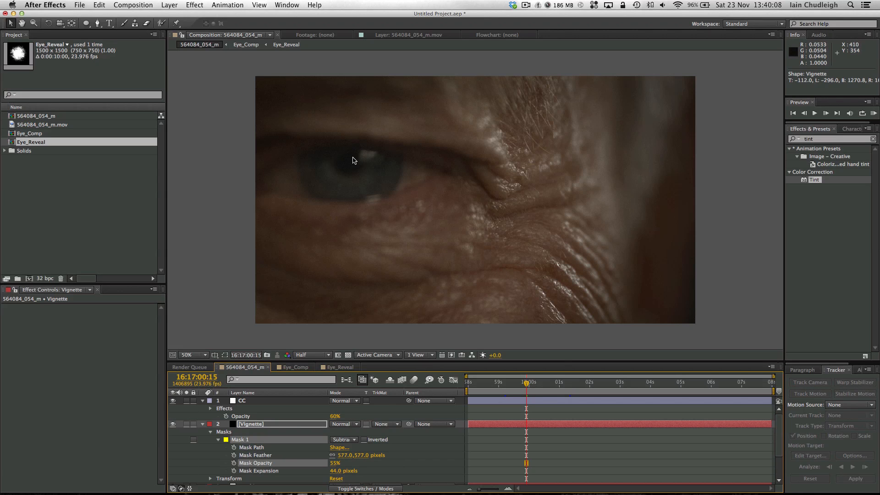
{"action": "left_click", "coordinate": [541, 385]}
{"action": "left_click_drag", "start_coordinate": [542, 389], "coordinate": [567, 386]}
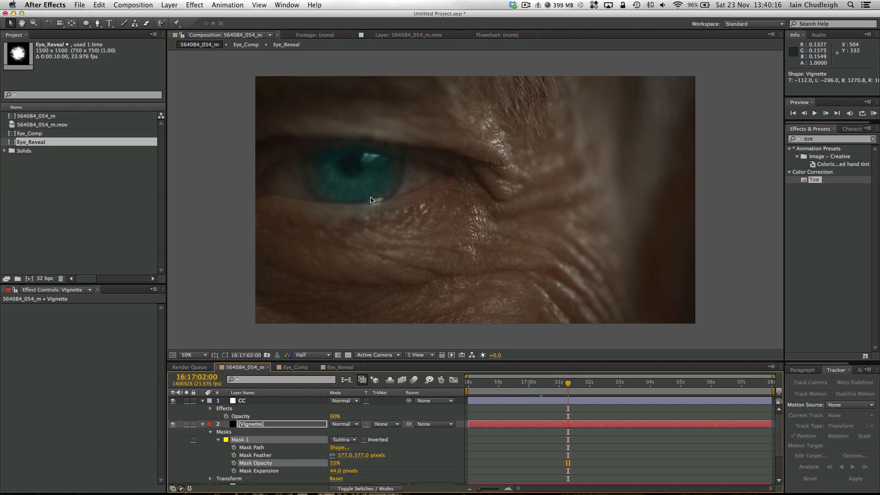
Duplicate the Cyan Solid 1 layer in the Eye_Comp composition.
{"action": "left_click", "coordinate": [295, 368]}
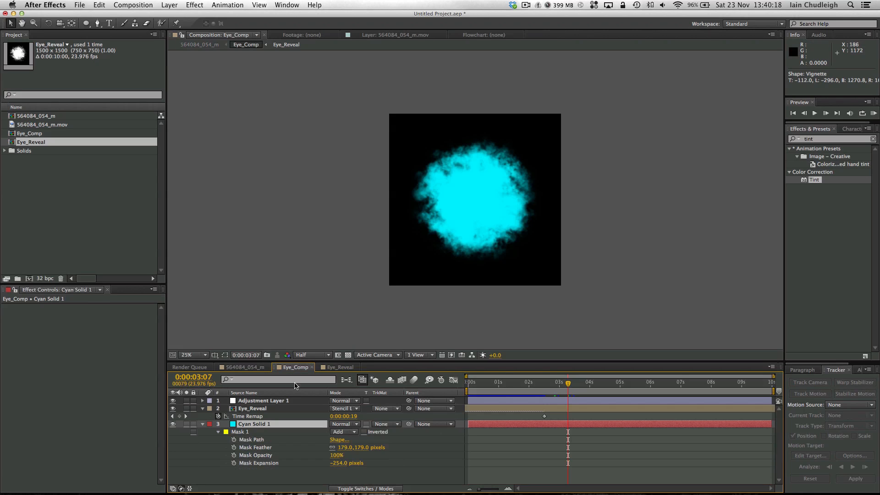
{"action": "left_click", "coordinate": [203, 426]}
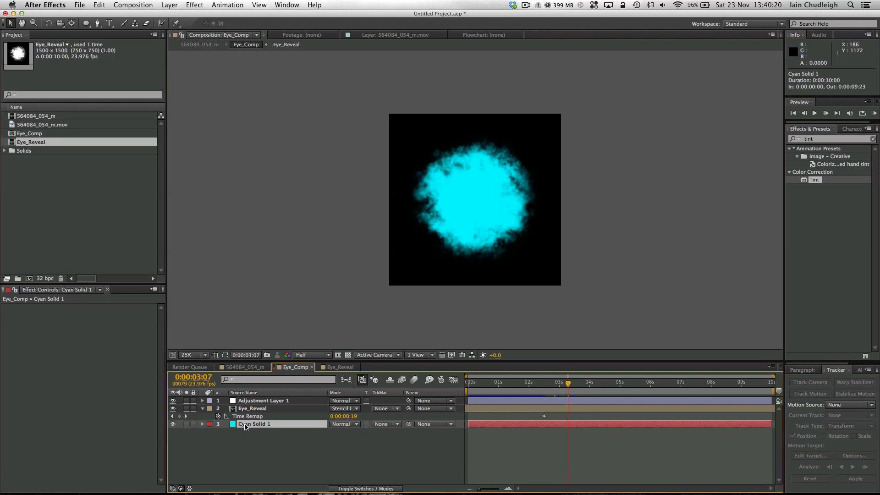
{"action": "key", "text": "super+d"}
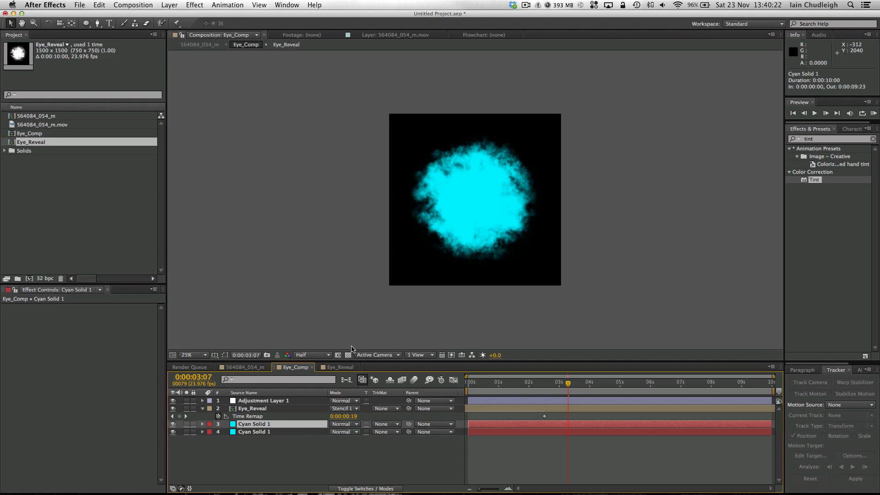
Scale the circular mask on the upper Cyan Solid 1 layer down to 44% about its centre.
{"action": "left_click", "coordinate": [202, 424]}
{"action": "left_click", "coordinate": [210, 433]}
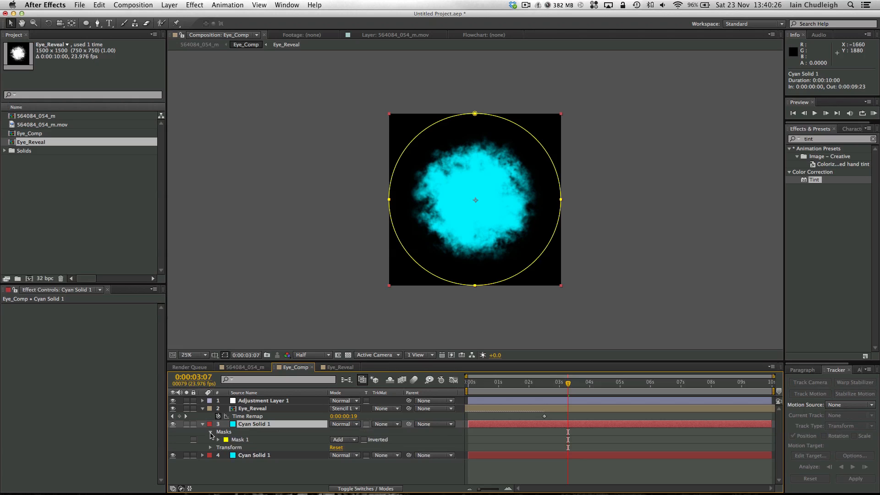
{"action": "key", "text": "super+t"}
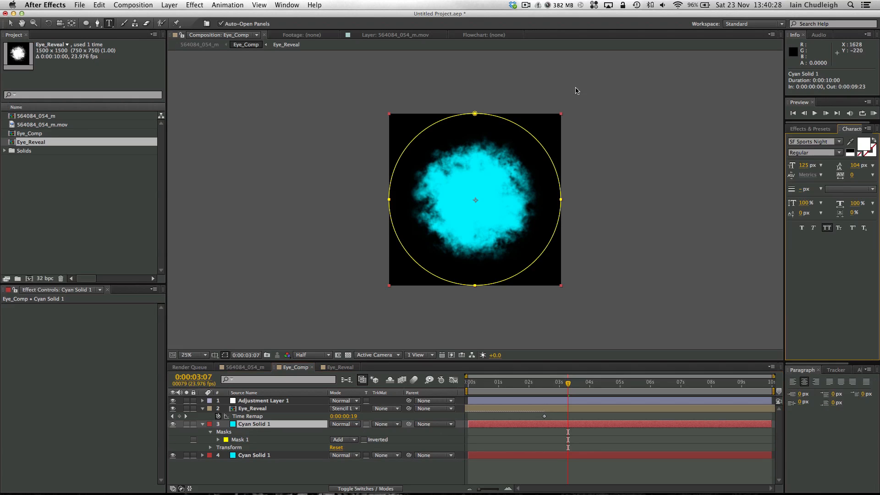
{"action": "key", "text": "v"}
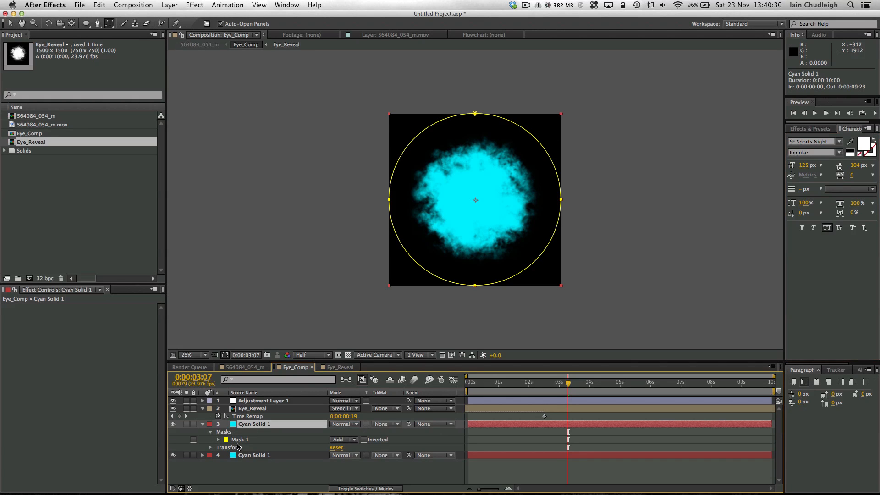
{"action": "key", "text": "super+t"}
{"action": "left_click_drag", "start_coordinate": [561, 114], "coordinate": [504, 166]}
{"action": "key", "text": "Return"}
Find the Trapcode 3D Stroke effect and apply it to the upper Cyan Solid 1 layer in Eye_Comp.
{"action": "left_click", "coordinate": [810, 129]}
{"action": "left_click", "coordinate": [813, 139]}
{"action": "type", "text": "d st"}
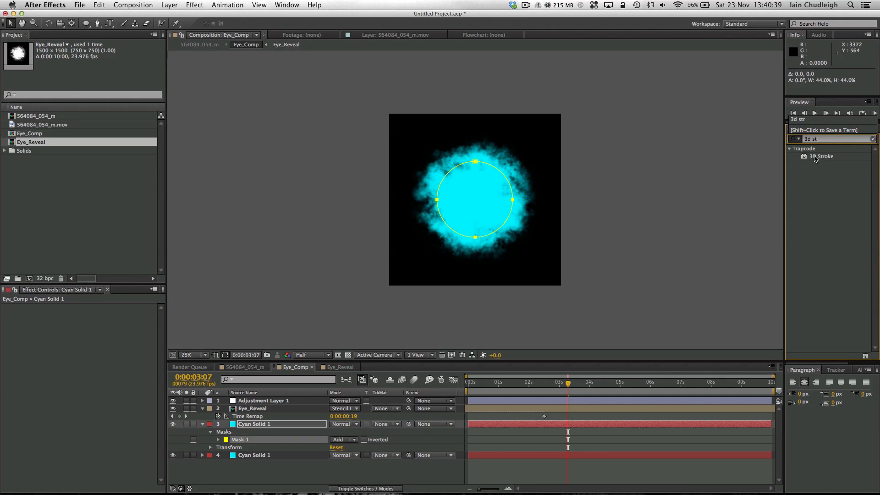
{"action": "mouse_move", "coordinate": [815, 159]}
{"action": "left_mouse_down"}
{"action": "mouse_move", "coordinate": [162, 312]}
{"action": "mouse_move", "coordinate": [75, 380]}
{"action": "left_mouse_up"}
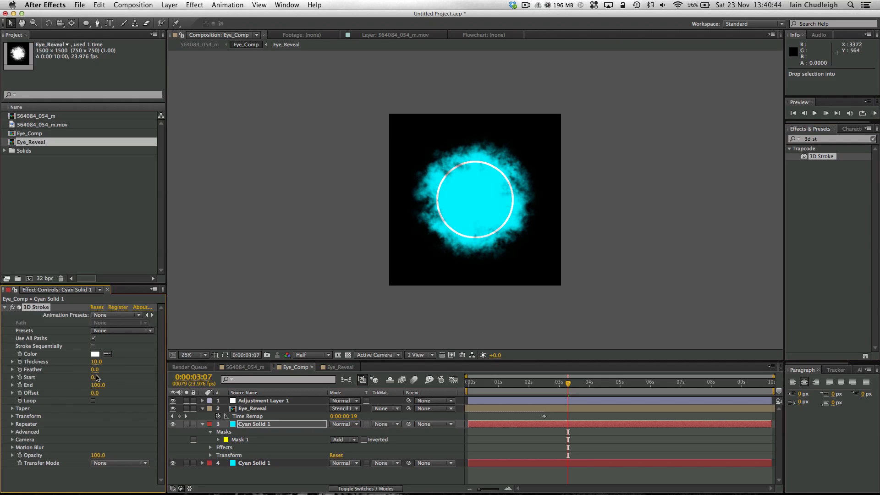
Enable Taper on the circular 3D Stroke and set its End value to 59.
{"action": "left_click", "coordinate": [13, 409]}
{"action": "left_click", "coordinate": [94, 416]}
{"action": "left_click_drag", "start_coordinate": [98, 385], "coordinate": [81, 389]}
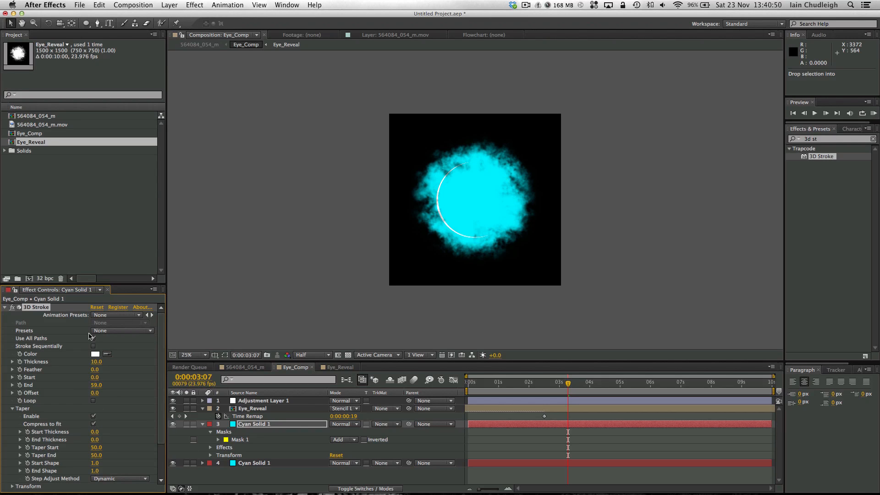
Change the 3D Stroke color to pale blue B2DCEC.
{"action": "left_click", "coordinate": [95, 353]}
{"action": "left_click_drag", "start_coordinate": [136, 134], "coordinate": [135, 122]}
{"action": "mouse_move", "coordinate": [26, 102]}
{"action": "left_mouse_down"}
{"action": "mouse_move", "coordinate": [21, 71]}
{"action": "mouse_move", "coordinate": [53, 82]}
{"action": "mouse_move", "coordinate": [48, 90]}
{"action": "mouse_move", "coordinate": [36, 78]}
{"action": "left_mouse_up"}
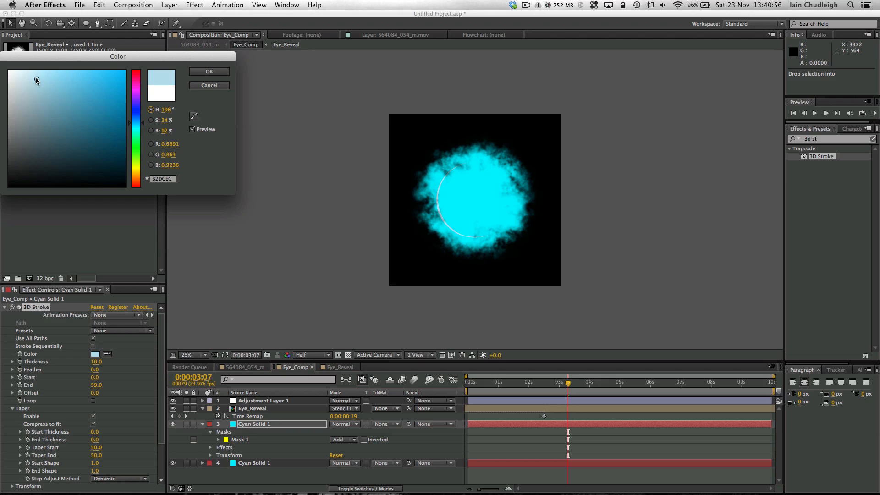
{"action": "left_click", "coordinate": [209, 72]}
Examine the iris color reveal in the 564084_054_m composition around 16:17:01, checking the Eye_Comp composition for comparison.
{"action": "left_click", "coordinate": [242, 367]}
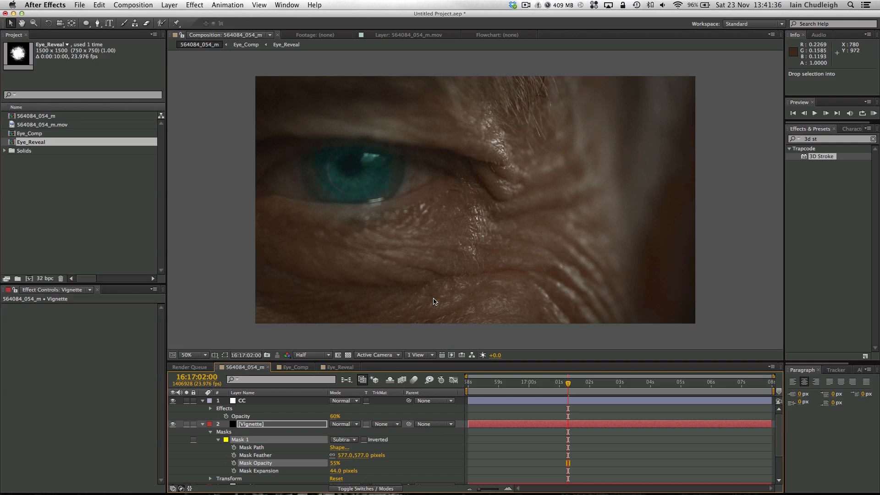
{"action": "mouse_move", "coordinate": [496, 383]}
{"action": "left_mouse_down"}
{"action": "mouse_move", "coordinate": [475, 387]}
{"action": "mouse_move", "coordinate": [492, 384]}
{"action": "left_mouse_up"}
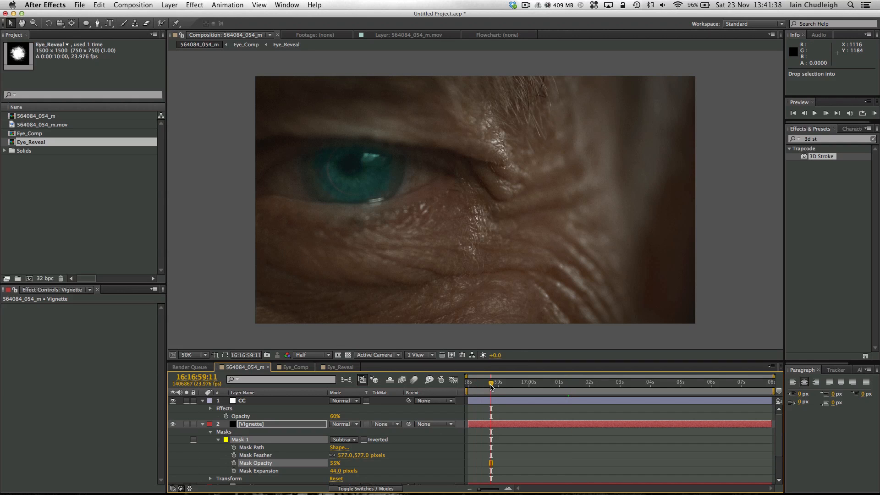
{"action": "left_click", "coordinate": [539, 383]}
{"action": "left_click", "coordinate": [596, 384]}
{"action": "left_click", "coordinate": [608, 384]}
{"action": "left_click", "coordinate": [538, 386]}
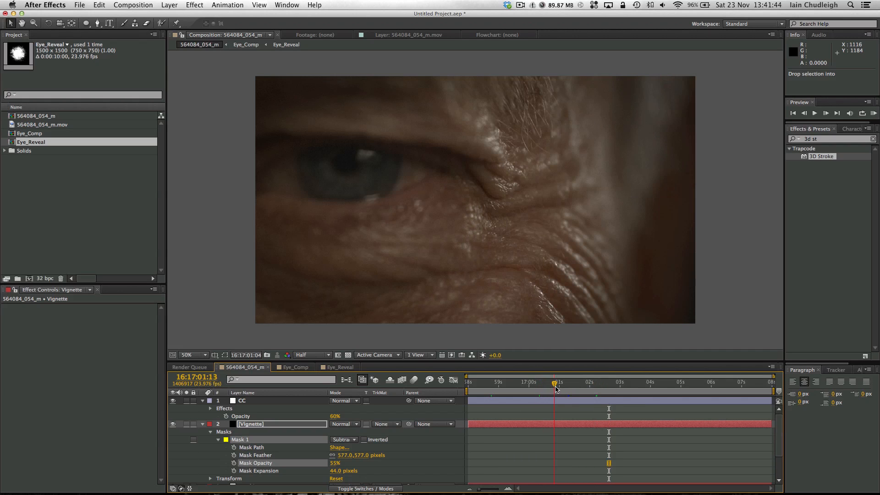
{"action": "left_click", "coordinate": [294, 367]}
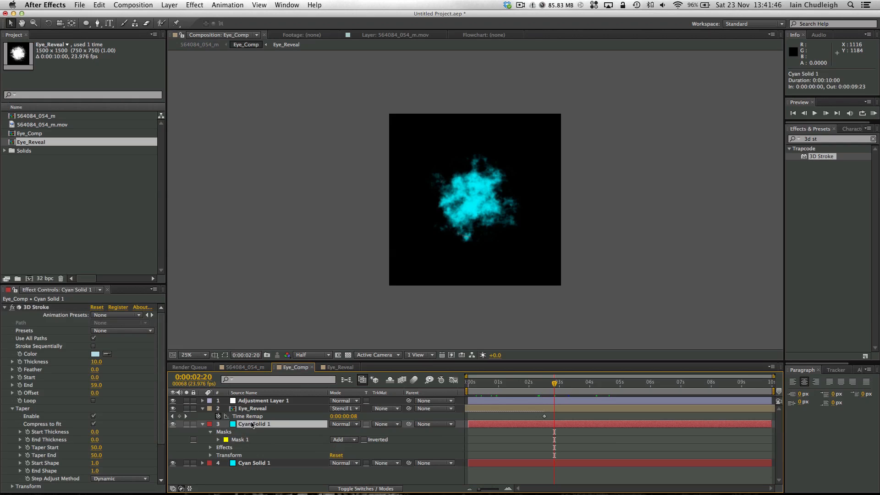
{"action": "left_click", "coordinate": [245, 367]}
{"action": "left_click_drag", "start_coordinate": [535, 384], "coordinate": [539, 386]}
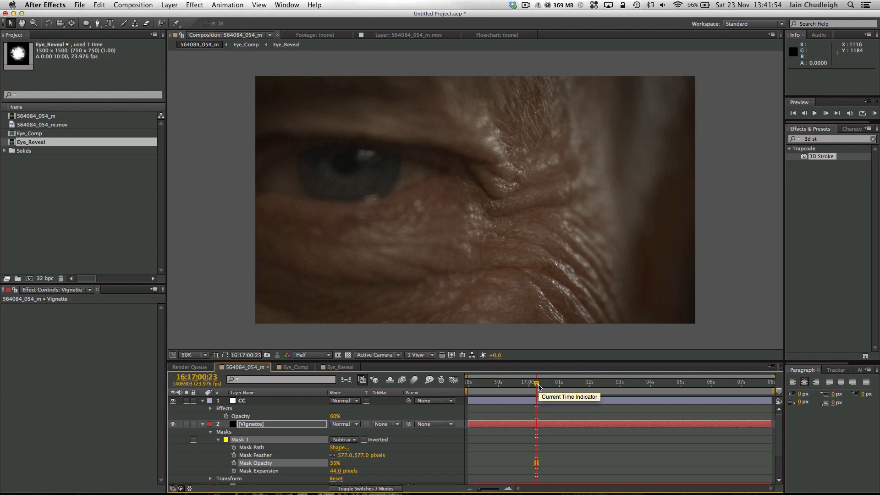
{"action": "left_click_drag", "start_coordinate": [538, 386], "coordinate": [560, 387]}
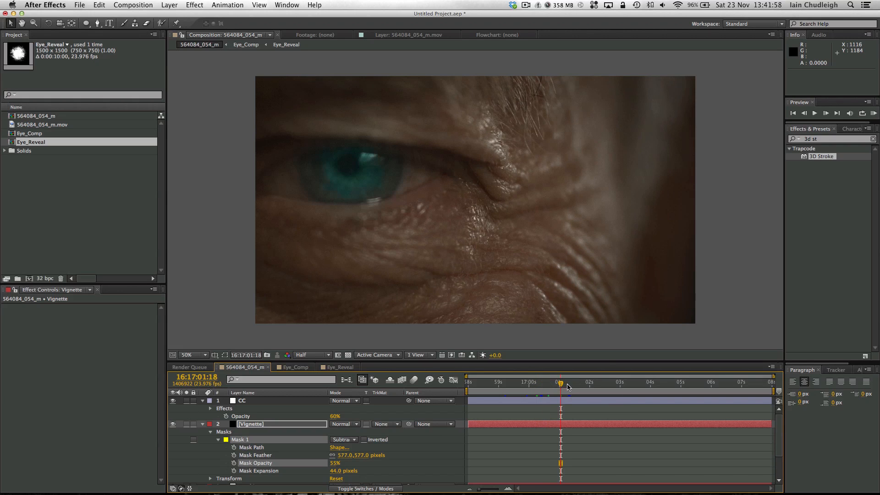
{"action": "left_click", "coordinate": [576, 385]}
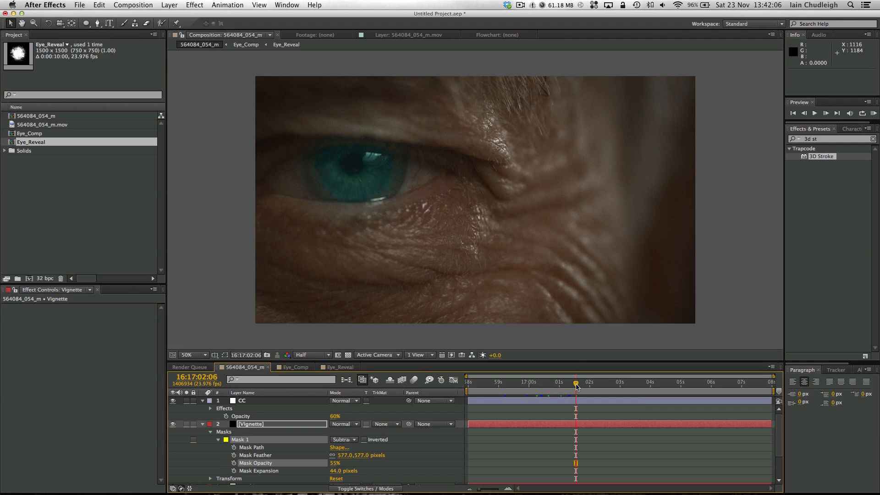
{"action": "left_click_drag", "start_coordinate": [576, 386], "coordinate": [548, 387]}
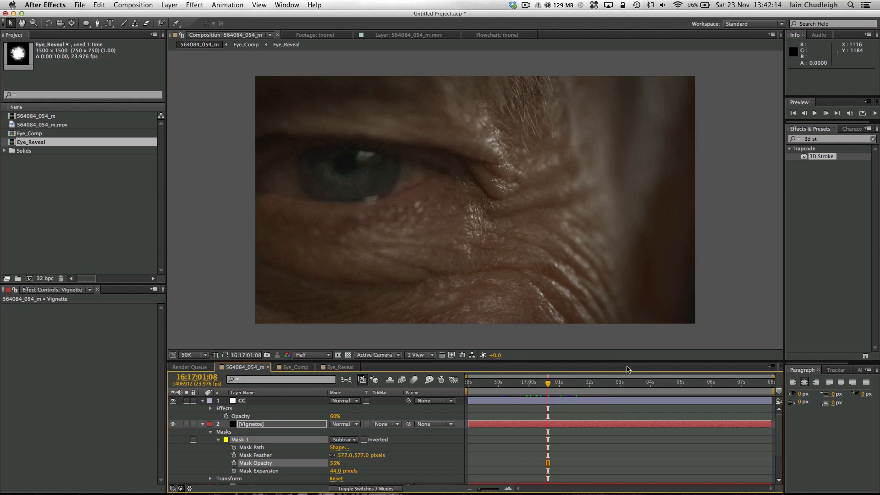
{"action": "mouse_move", "coordinate": [549, 386]}
{"action": "left_mouse_down"}
{"action": "mouse_move", "coordinate": [560, 384]}
{"action": "mouse_move", "coordinate": [539, 387]}
{"action": "left_mouse_up"}
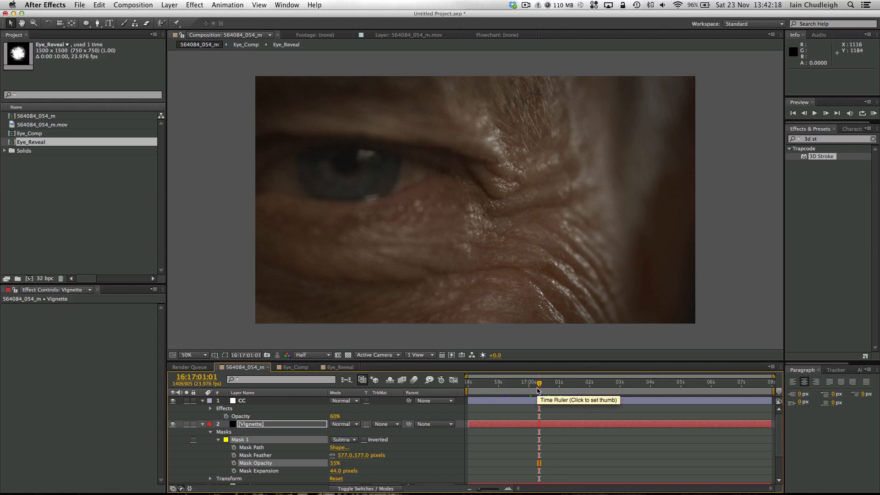